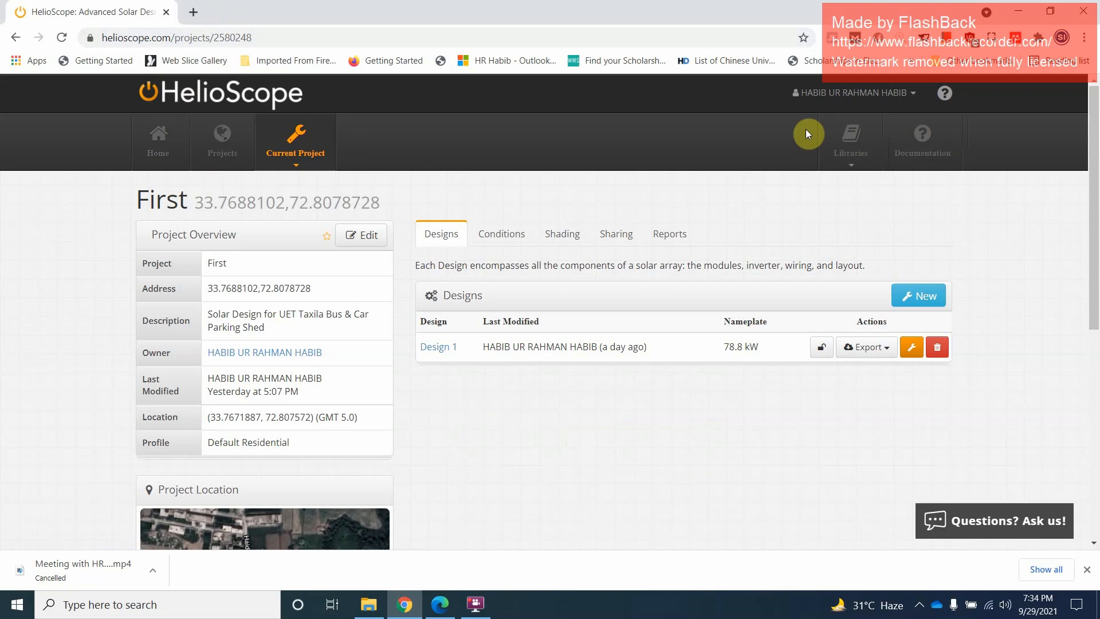
Start a new project from the project listing and name it Project2
left_click(917, 101)
left_click(716, 104)
left_click(220, 156)
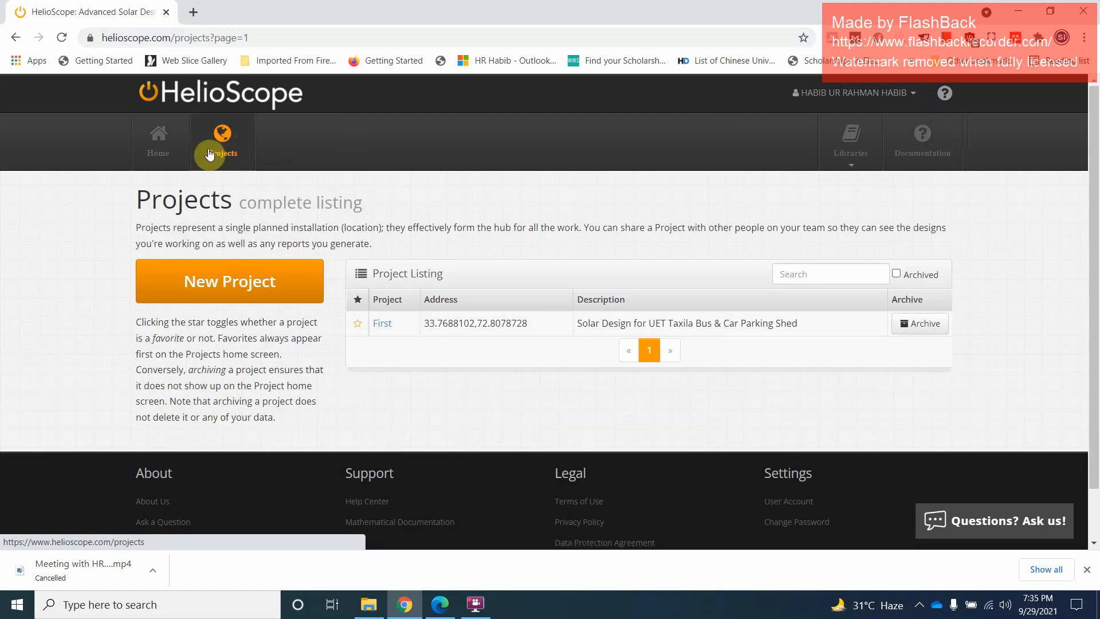
left_click(216, 285)
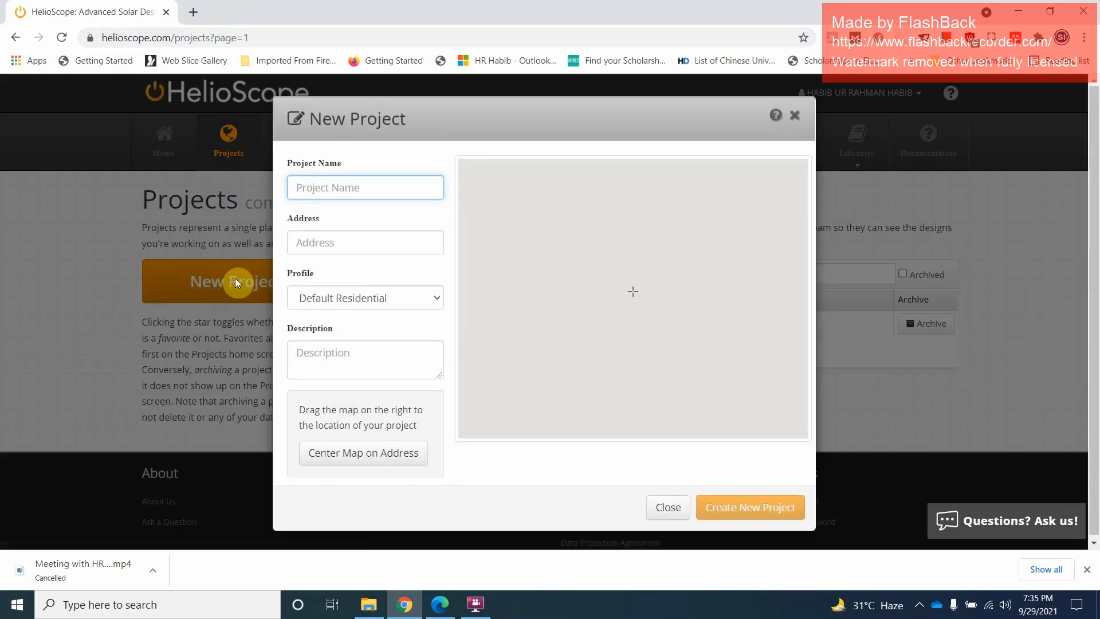
left_click(348, 192)
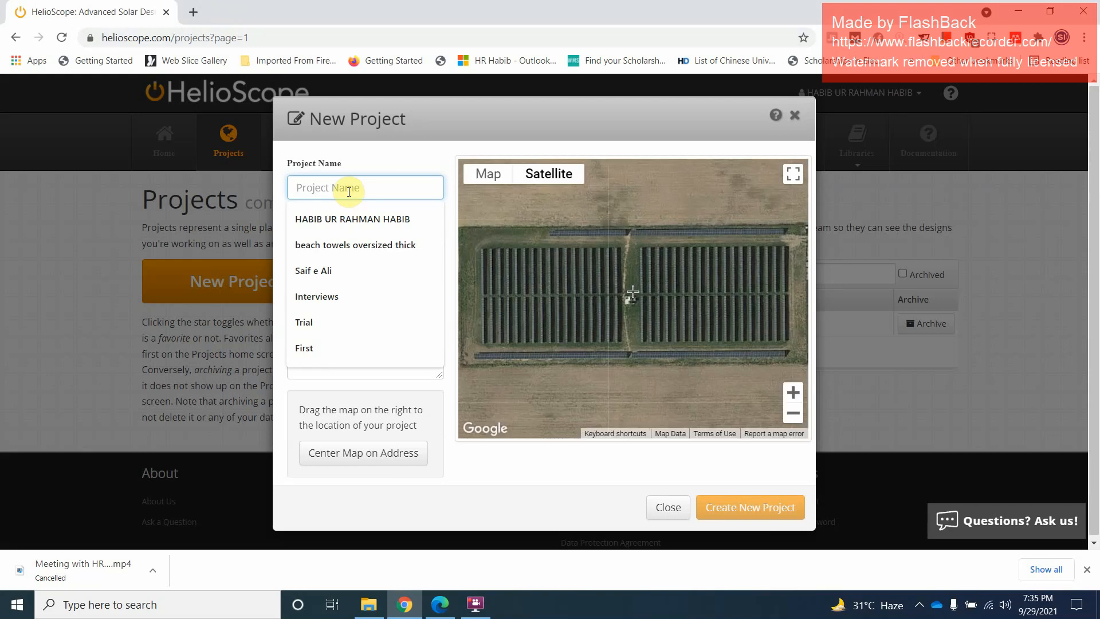
type("Project2")
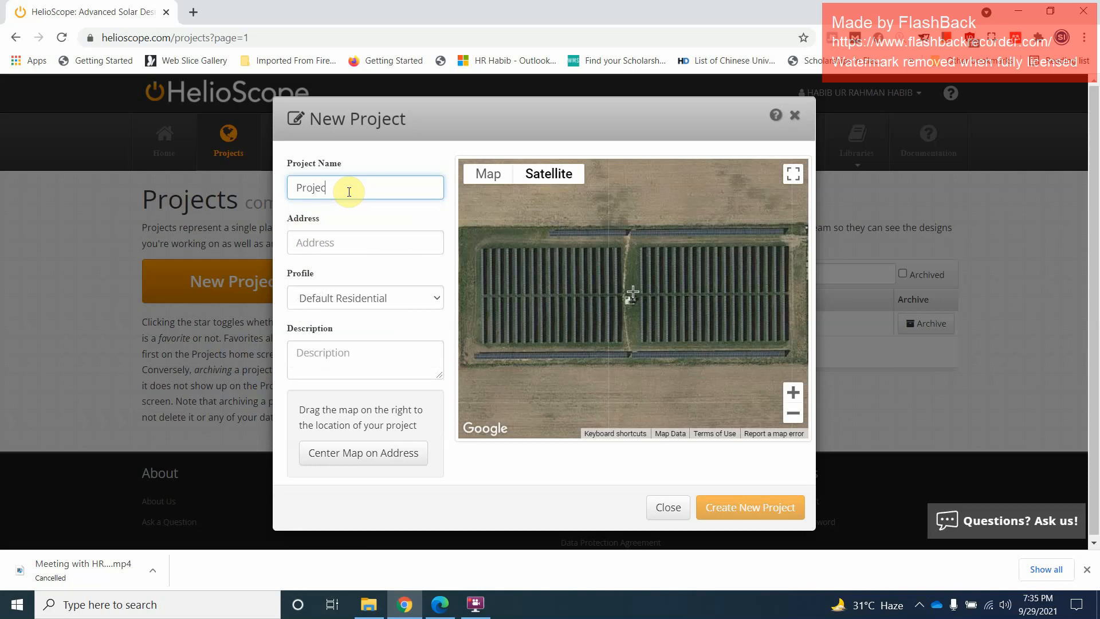
Search Google for "uet taxila location" in a new browser tab and open the Google Maps directions to the university
left_click(342, 241)
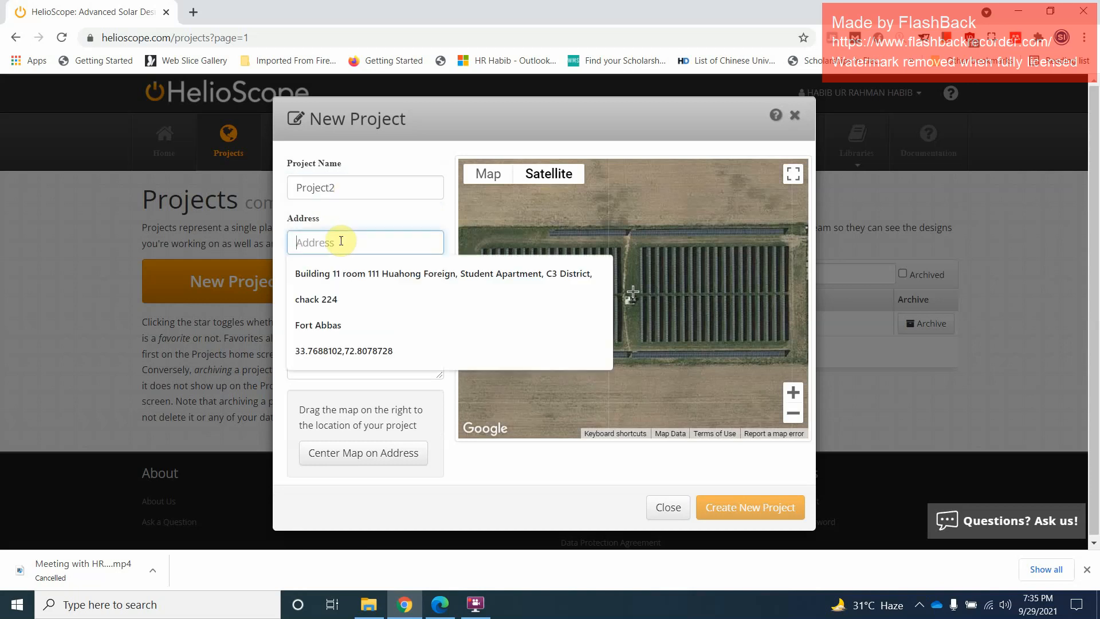
left_click(193, 13)
type("uet tax")
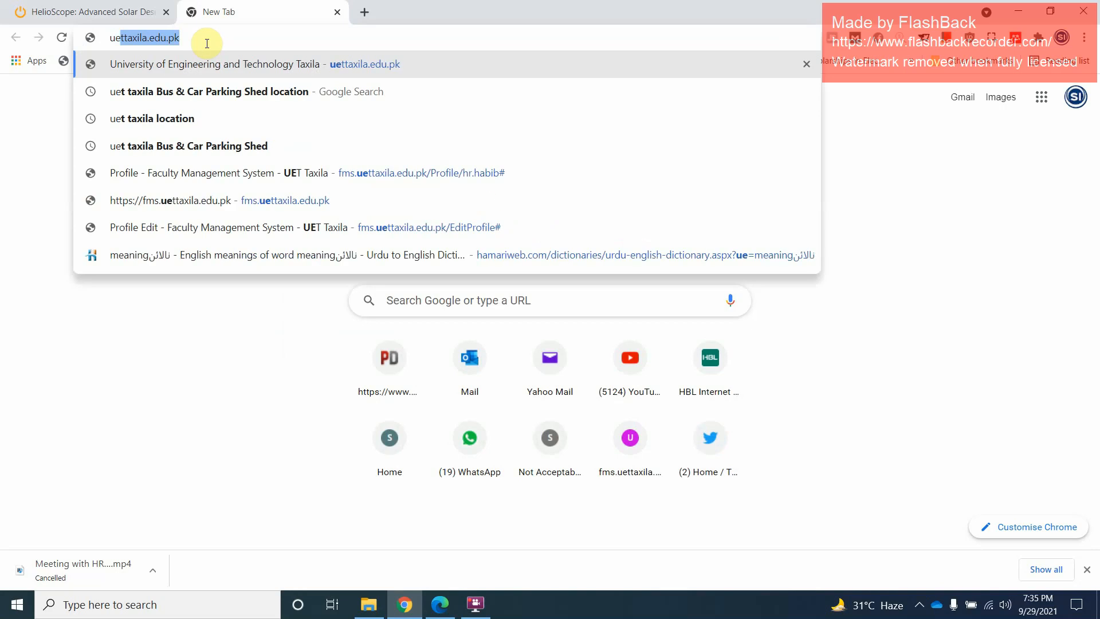
type("ila")
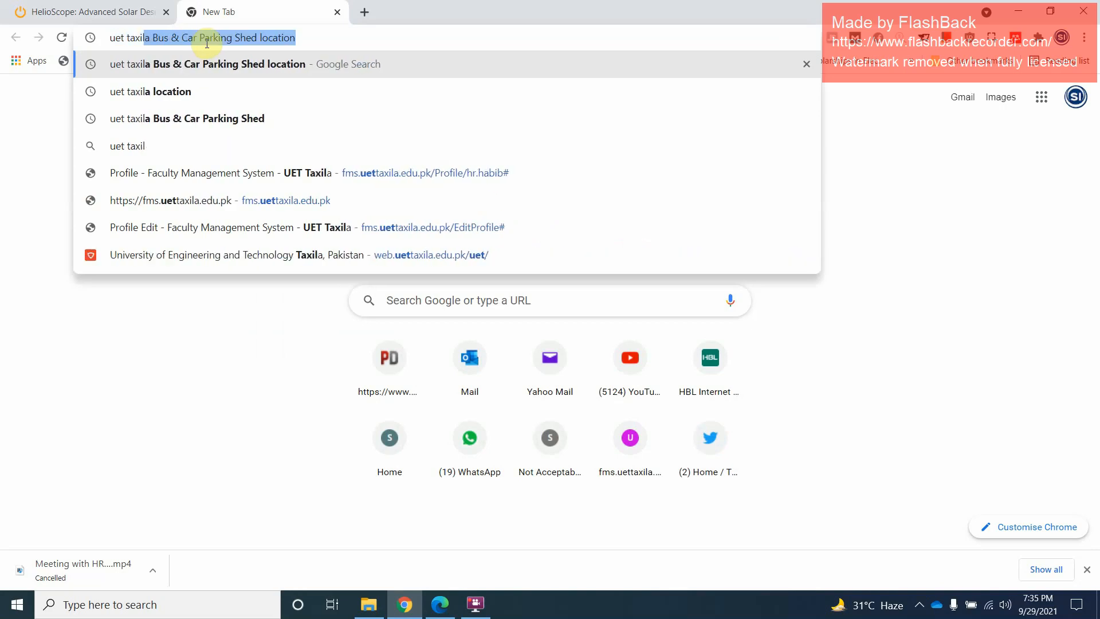
key("Delete")
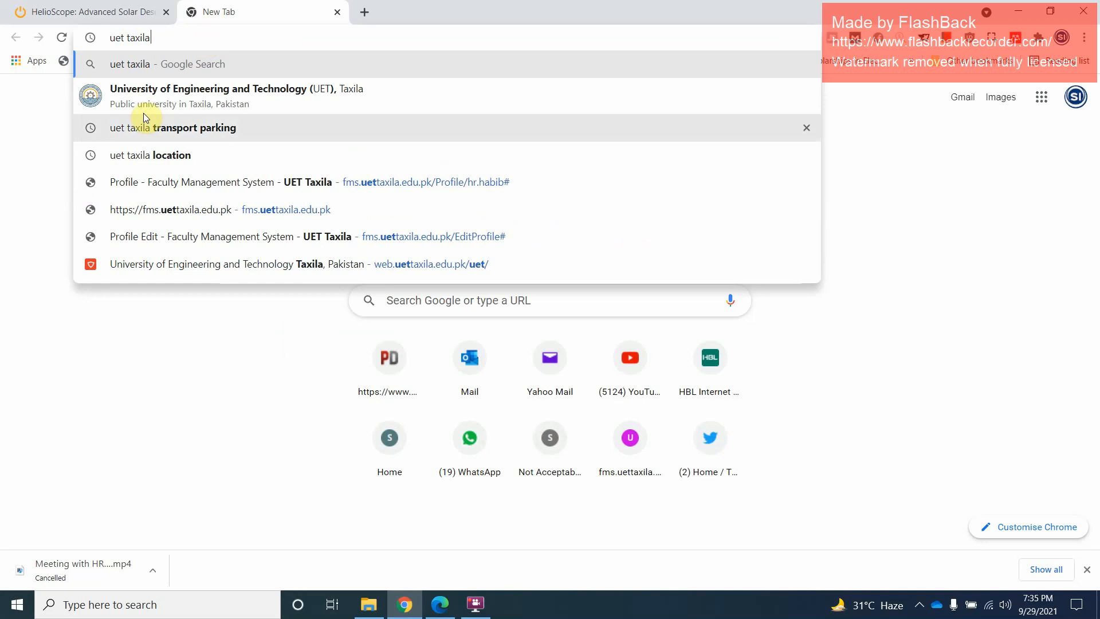
left_click(167, 155)
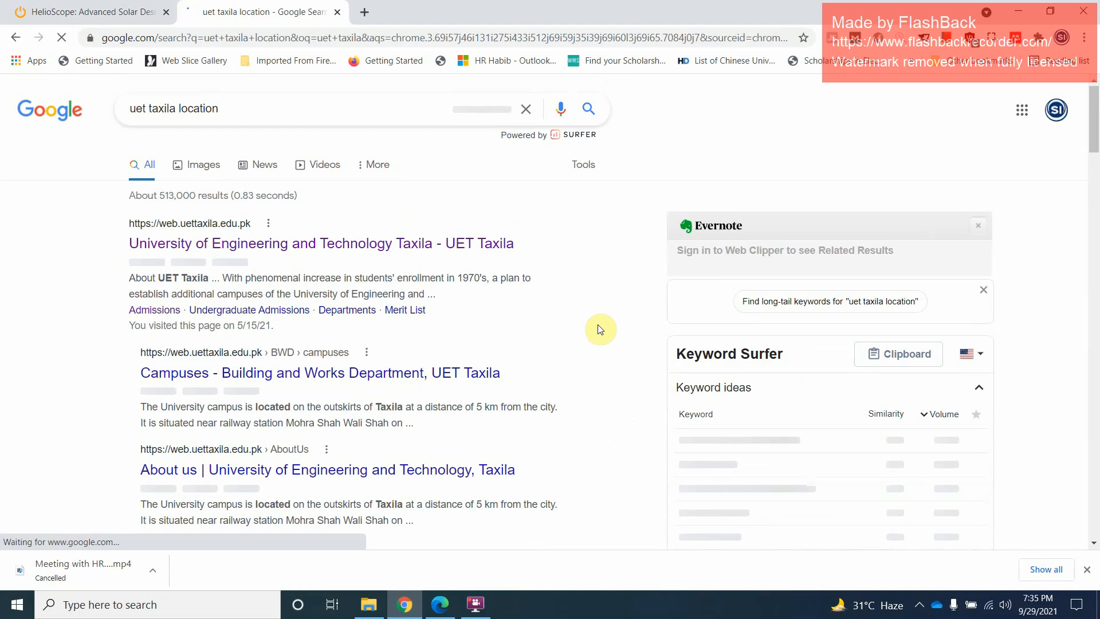
scroll(596, 330, "down", 10)
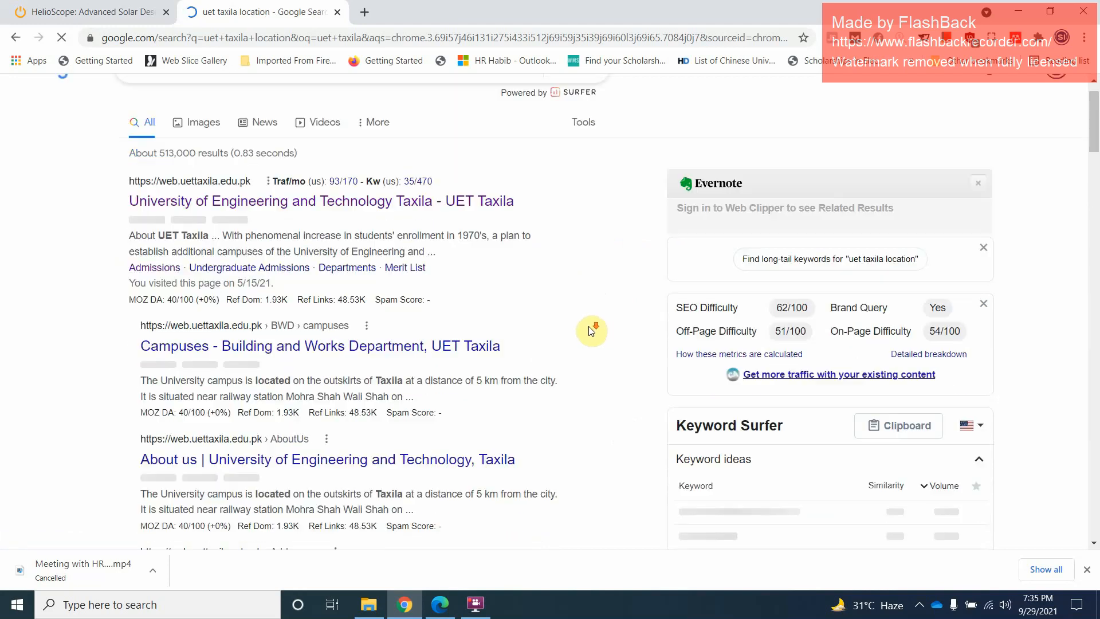
scroll(590, 331, "down", 5)
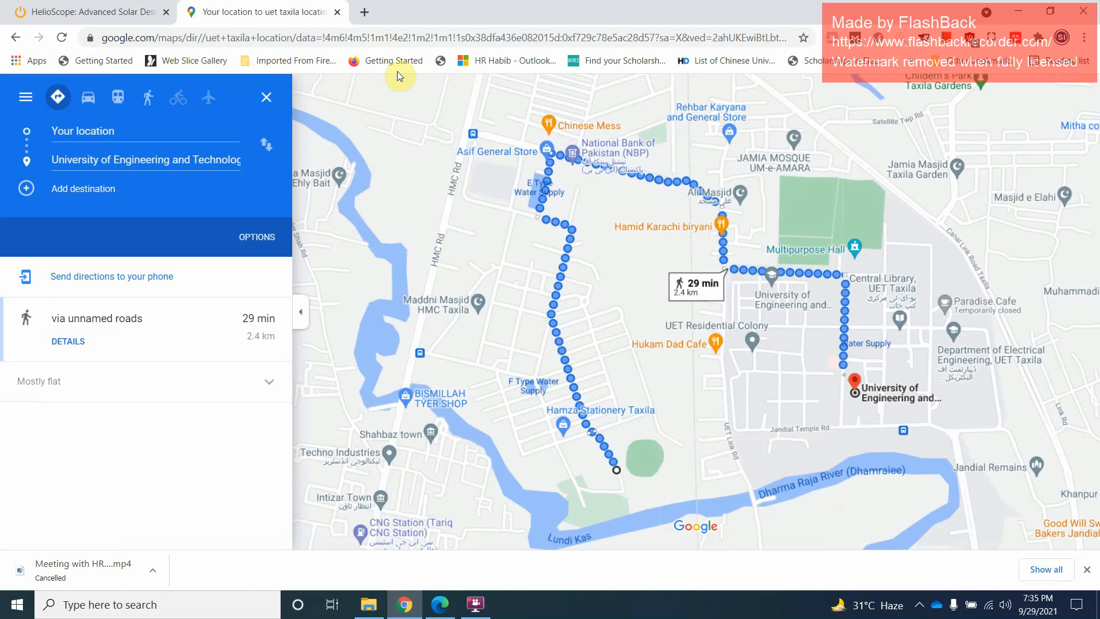
Copy the starting-point coordinates 33.7645902,72.8160973 from the Google Maps URL and paste them as the HelioScope project's address
left_click(380, 44)
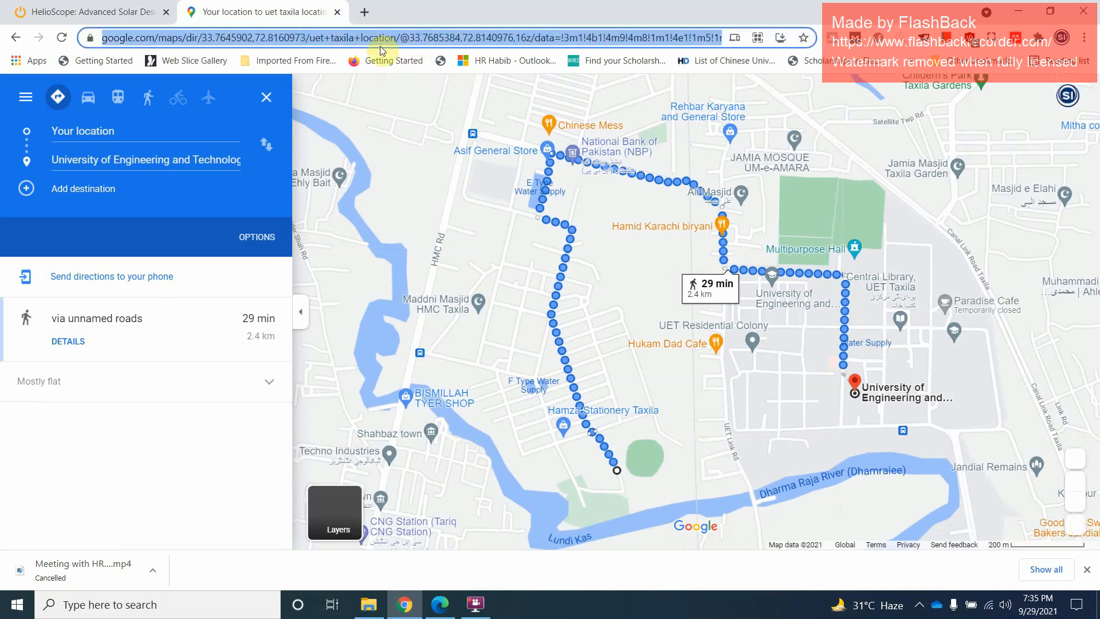
left_click(210, 40)
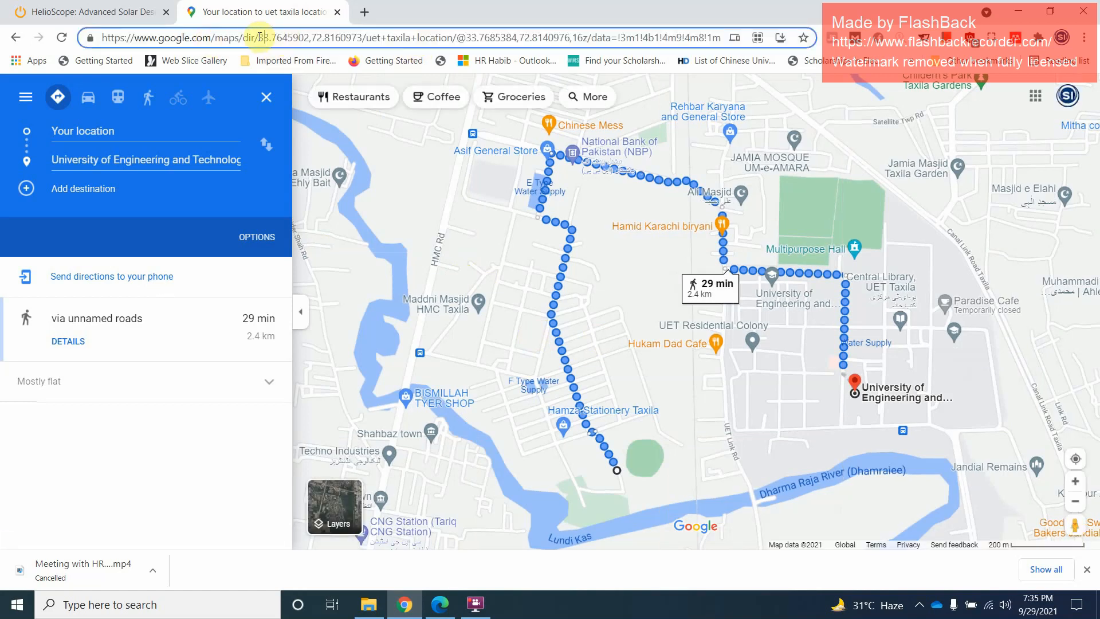
left_click_drag(258, 38, 362, 38)
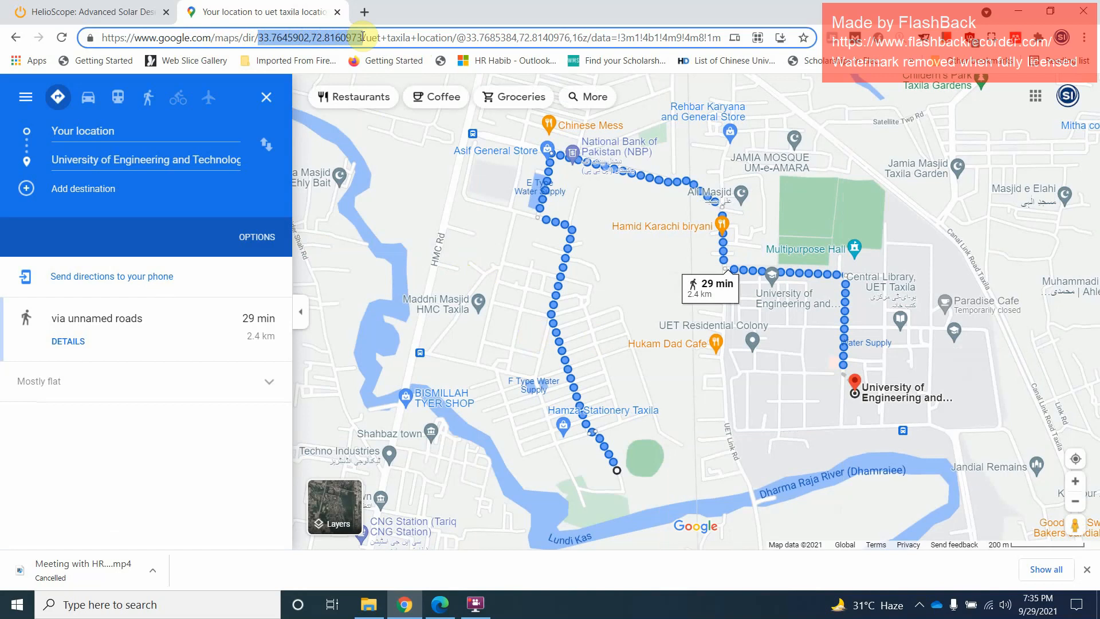
right_click(334, 38)
left_click(367, 137)
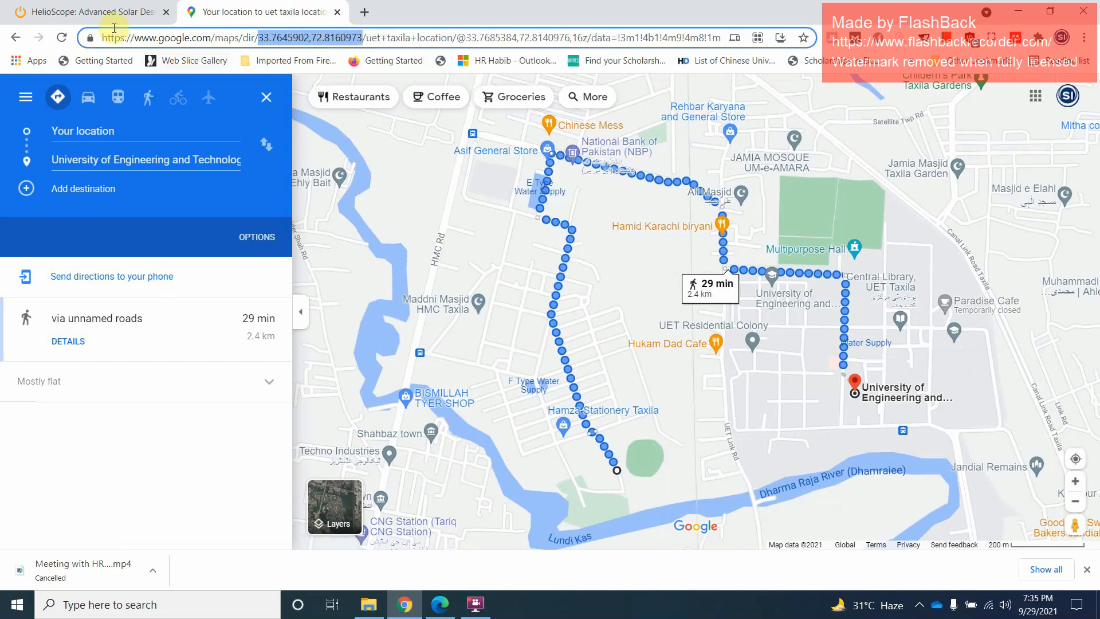
left_click(92, 11)
right_click(321, 244)
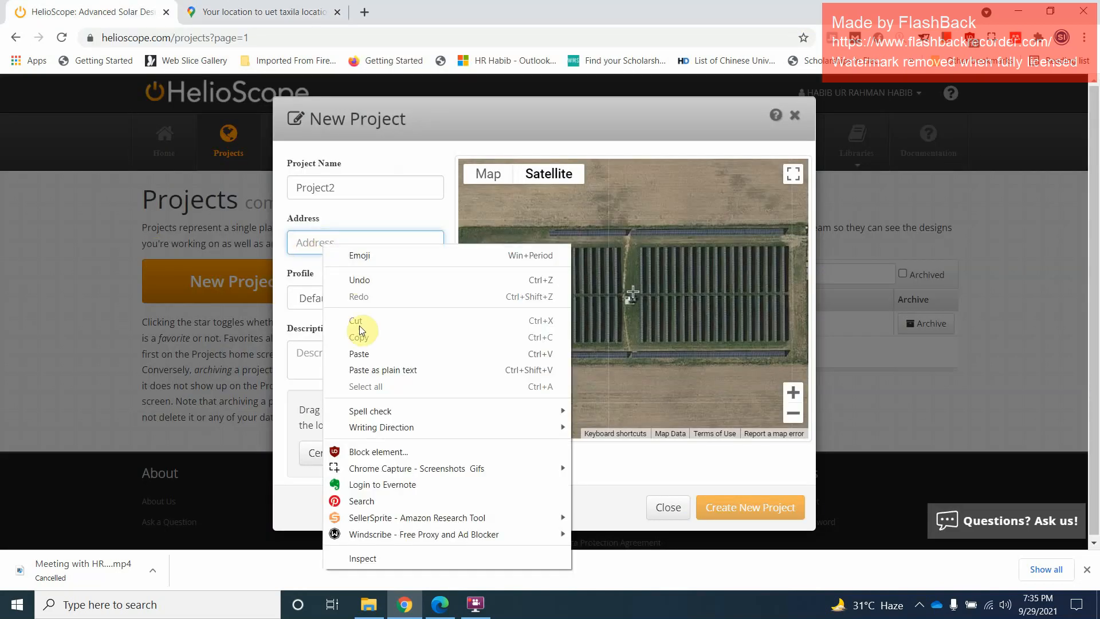
left_click(359, 354)
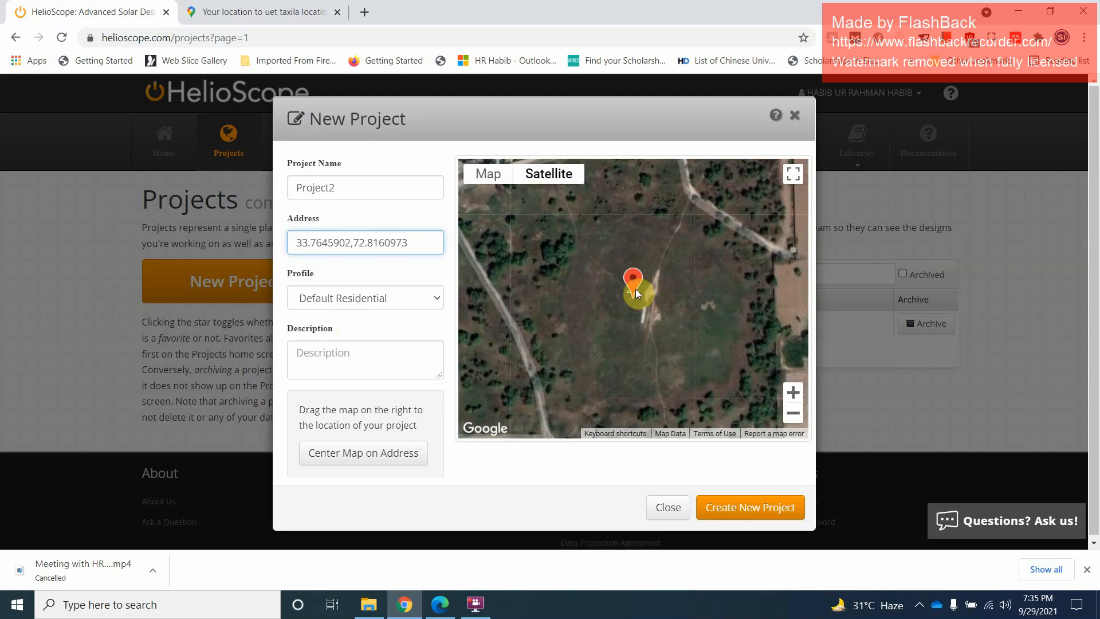
Create the project with the Default Residential profile and an empty description
left_click(335, 299)
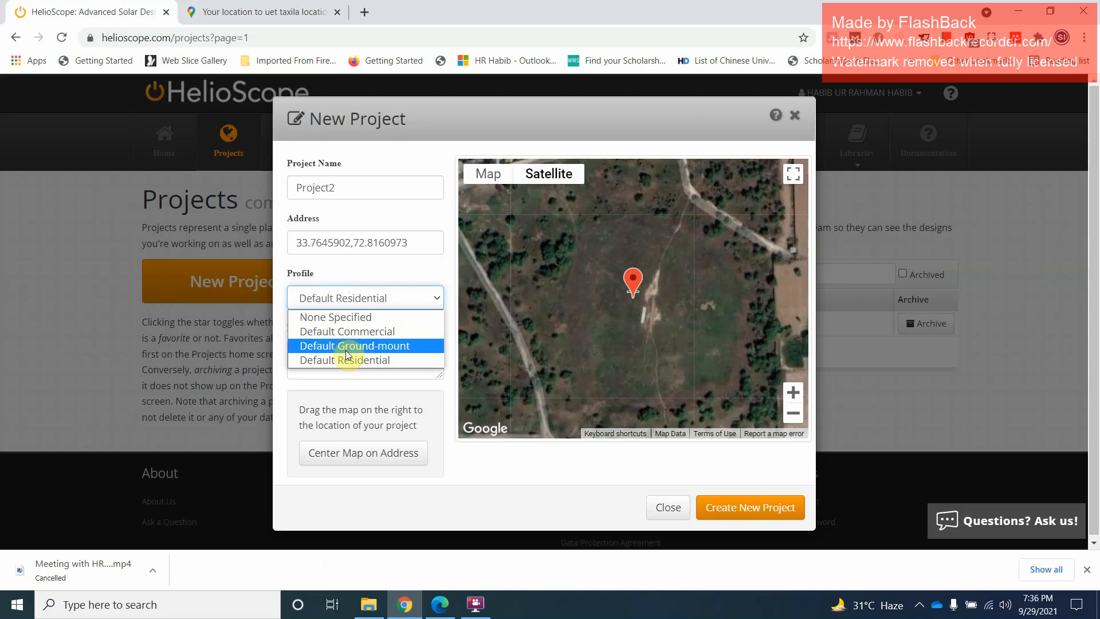
left_click(359, 298)
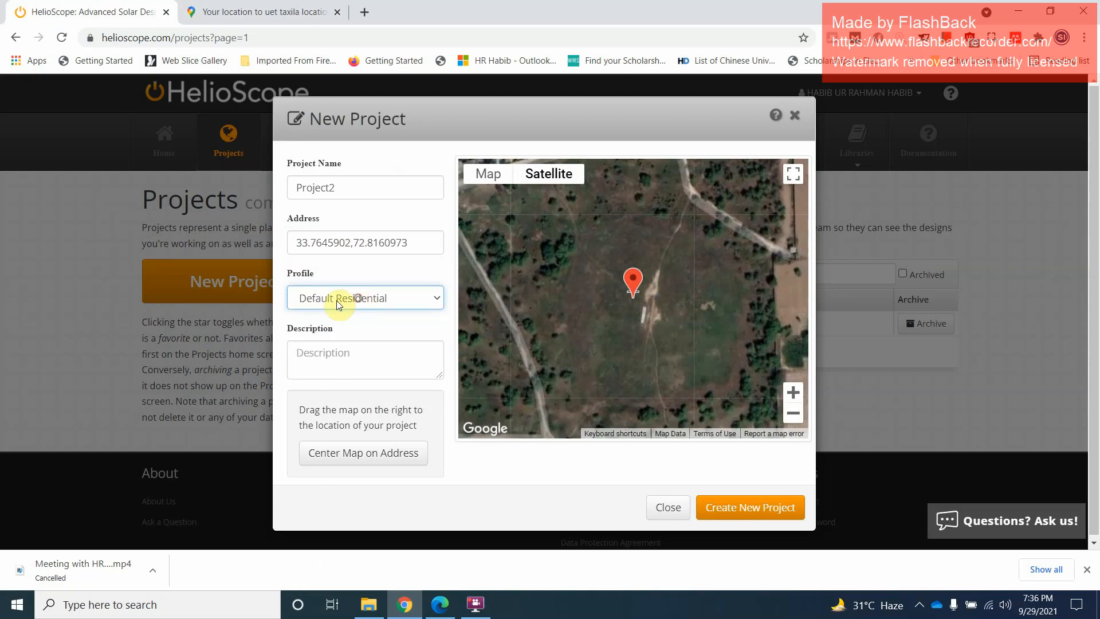
left_click(342, 359)
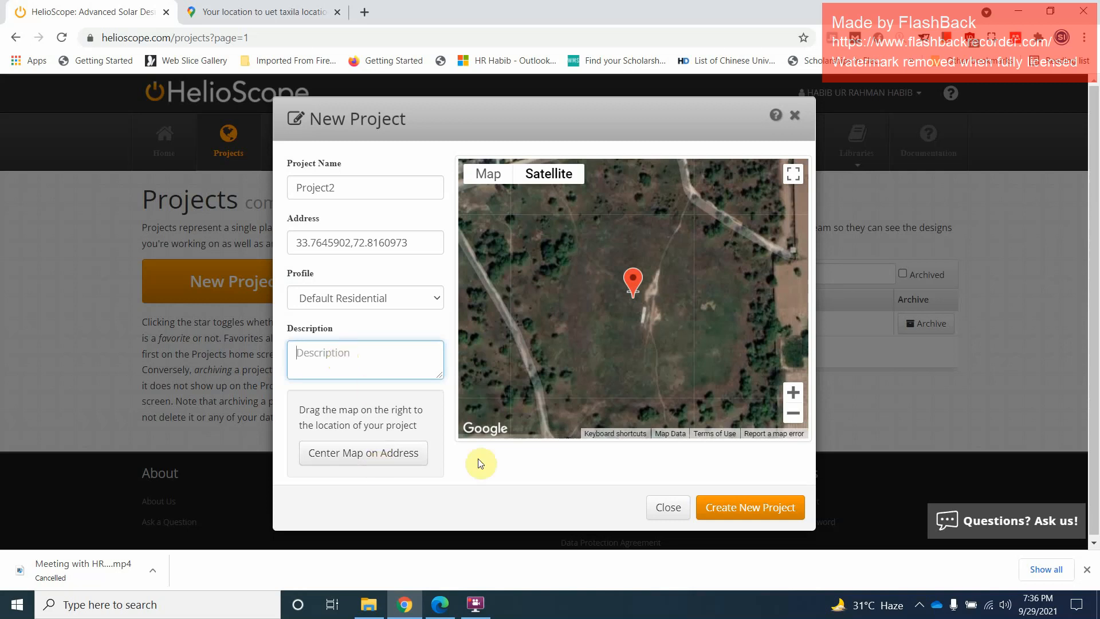
scroll(637, 293, "down", 2)
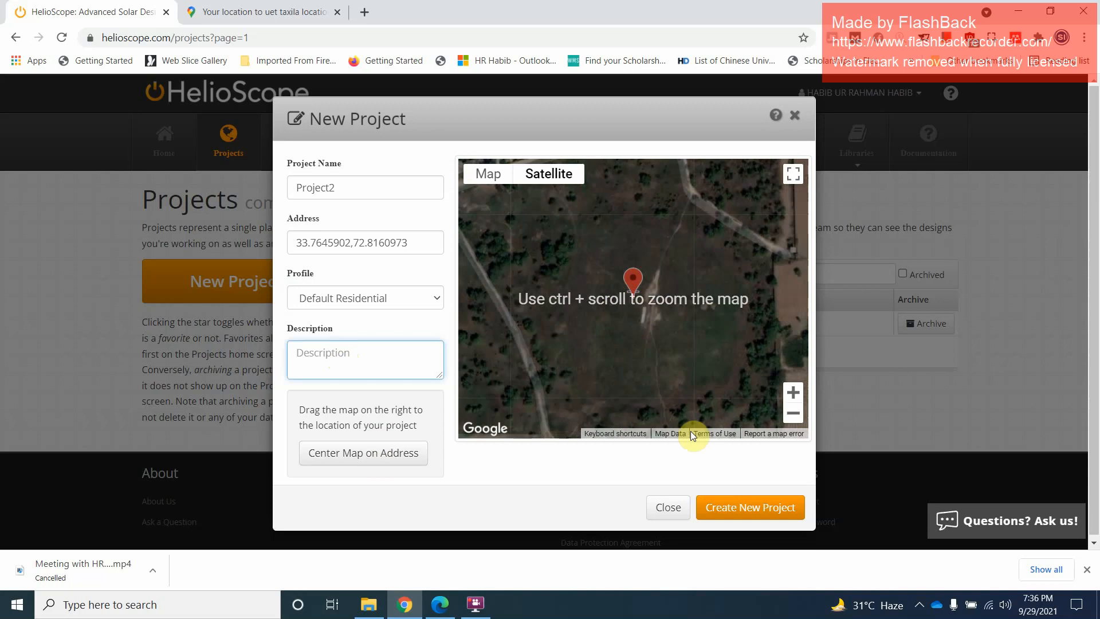
scroll(631, 294, "down", 2)
left_click(634, 294)
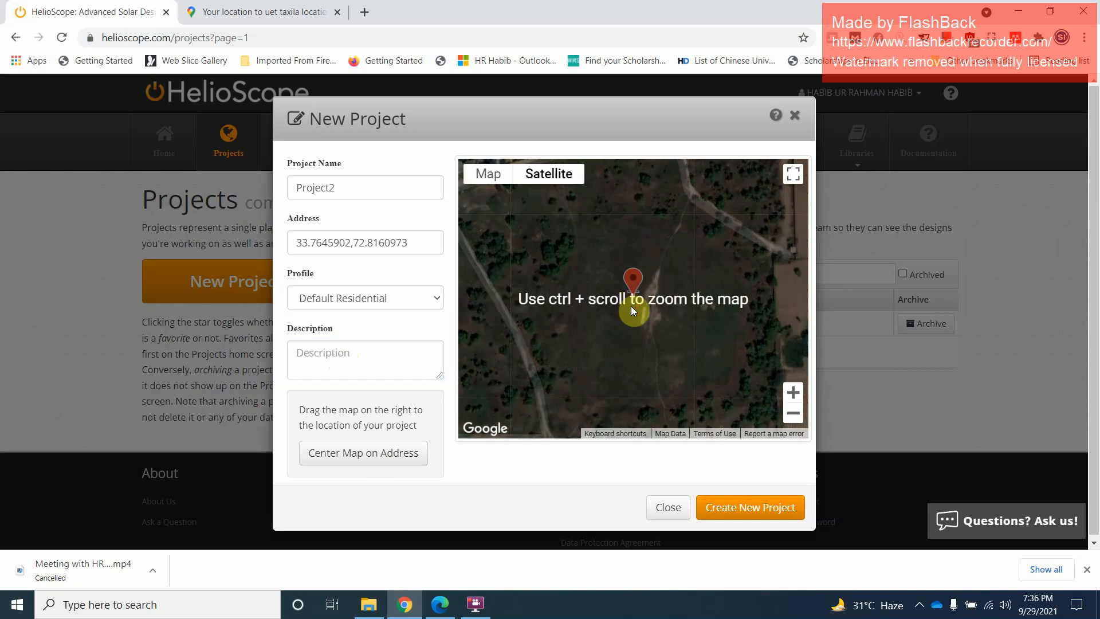
scroll(633, 309, "up", 2, "ctrl")
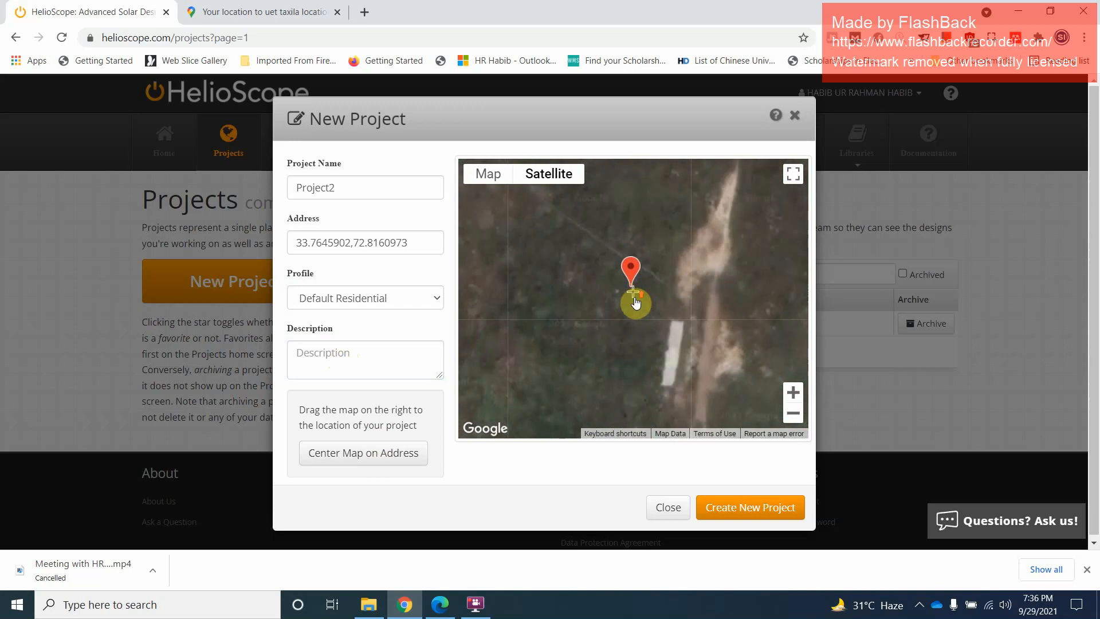
left_click(758, 505)
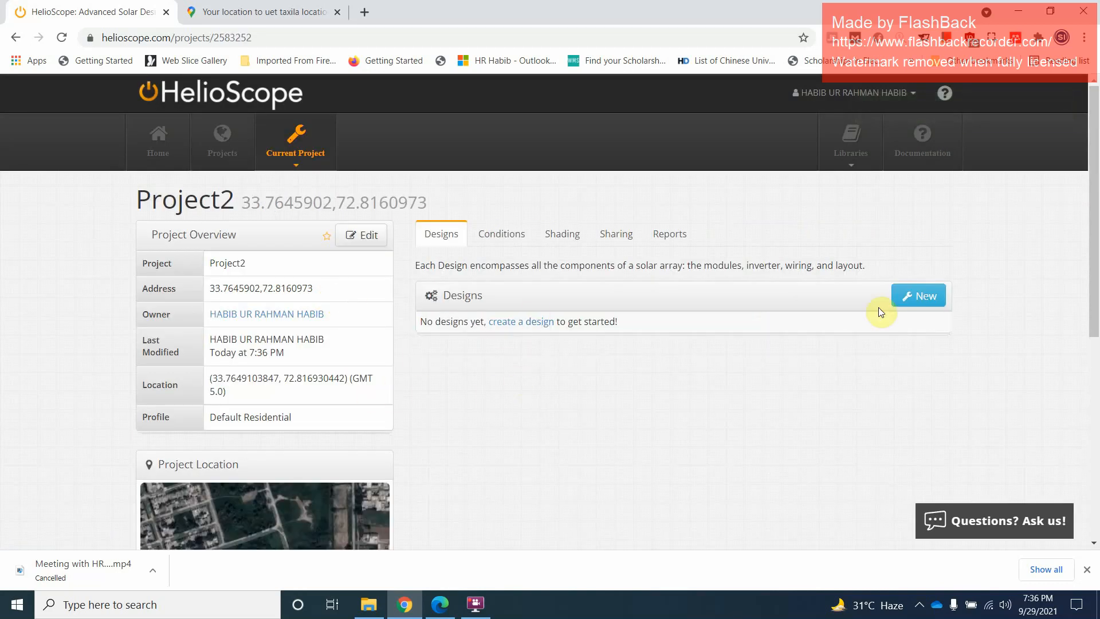
Add a new design named Design 1 to the project without cloning an existing design
left_click(923, 304)
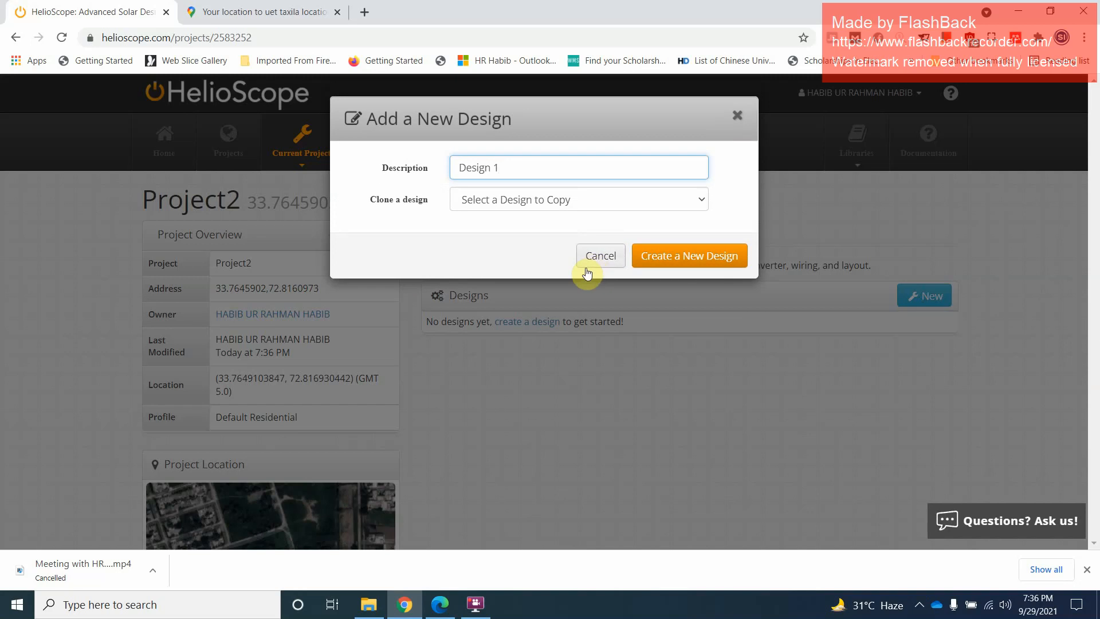
left_click(682, 257)
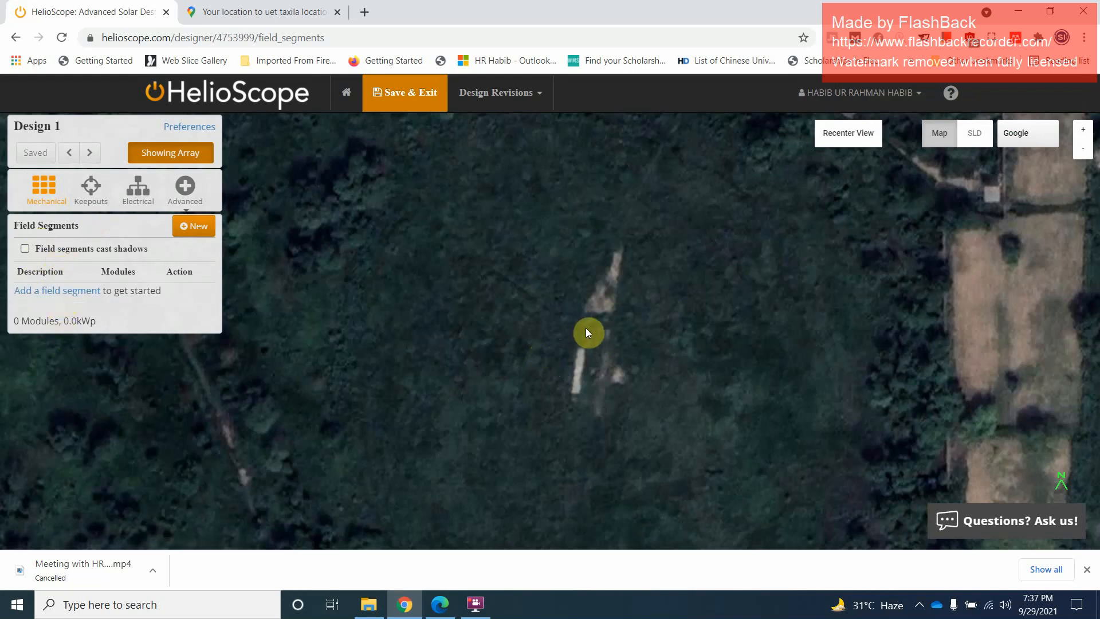
Draw a four-sided field segment about 28 m wide and 45 m long over the bare brown plot west of the road
scroll(602, 328, "down", 2)
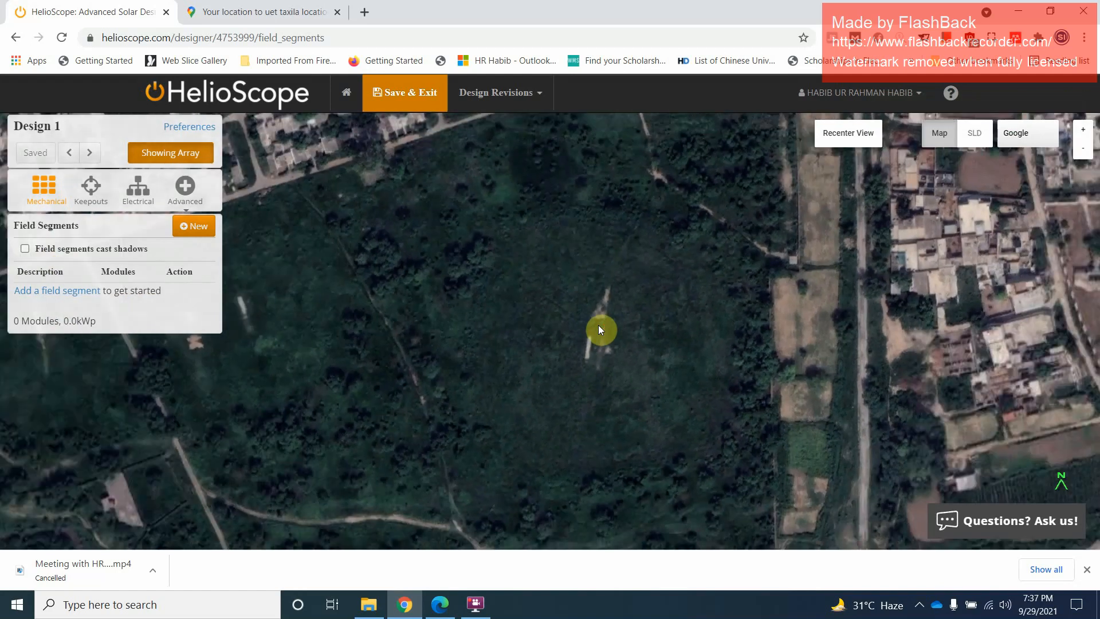
scroll(598, 325, "down", 1)
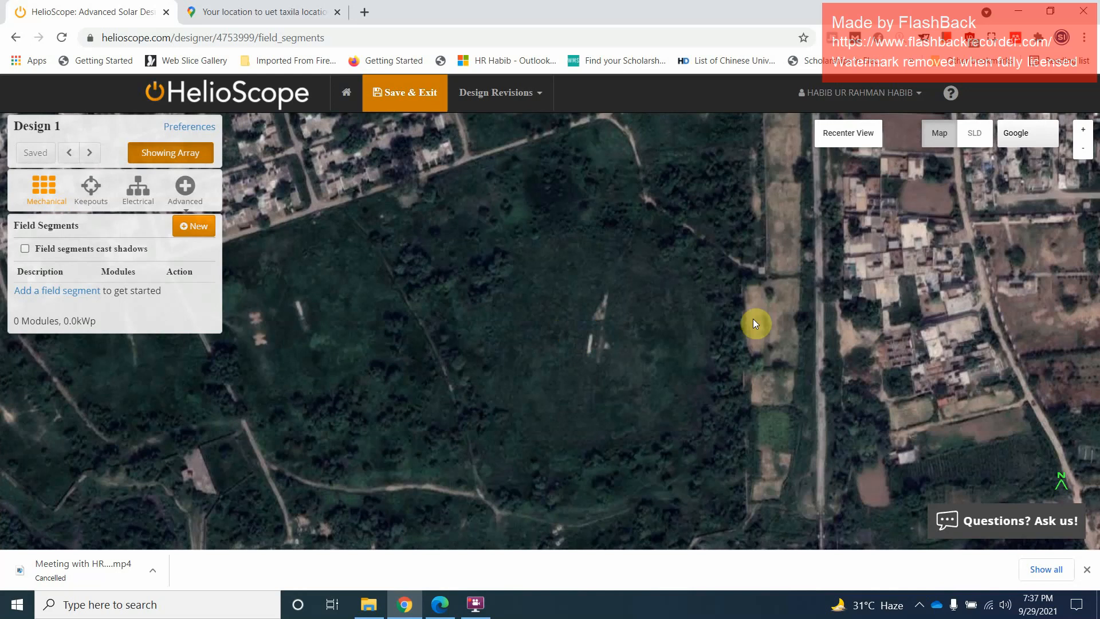
scroll(786, 322, "up", 1)
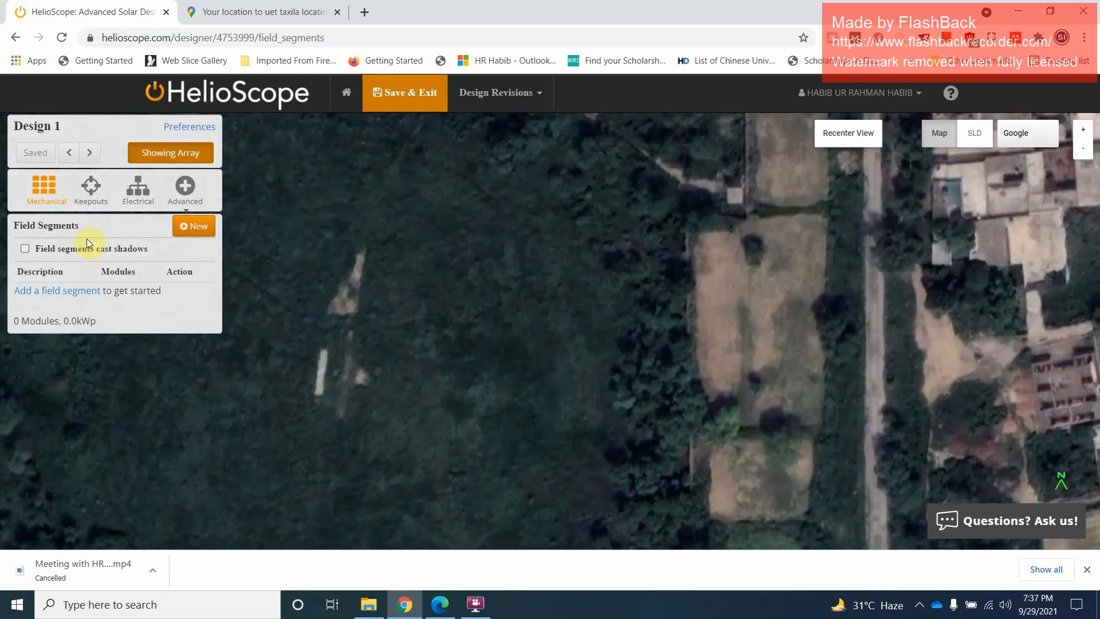
left_click(195, 229)
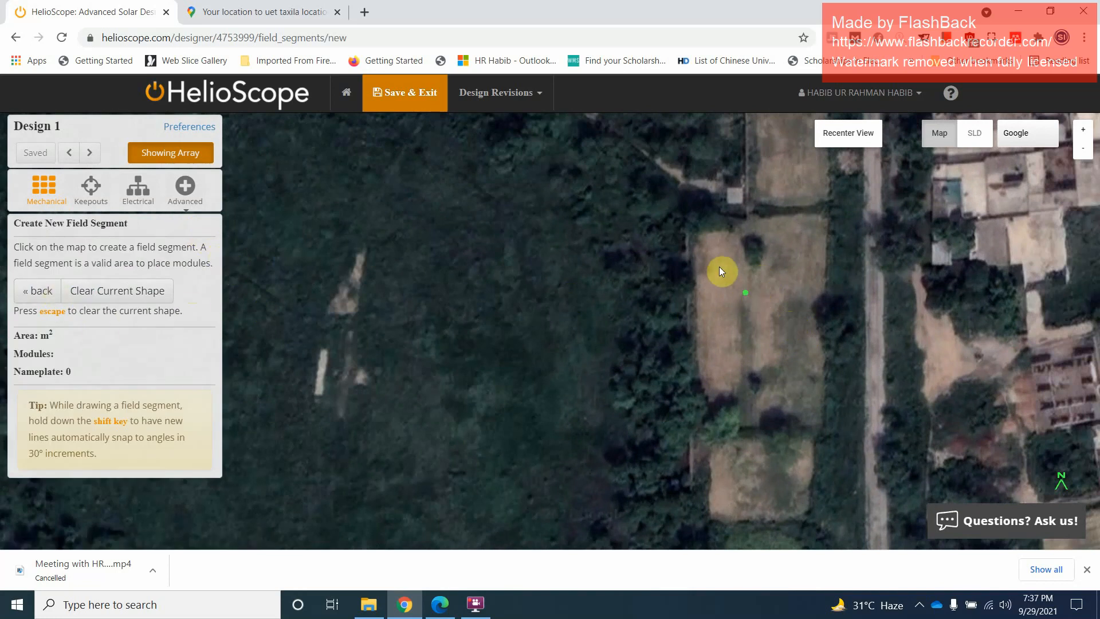
left_click(707, 241)
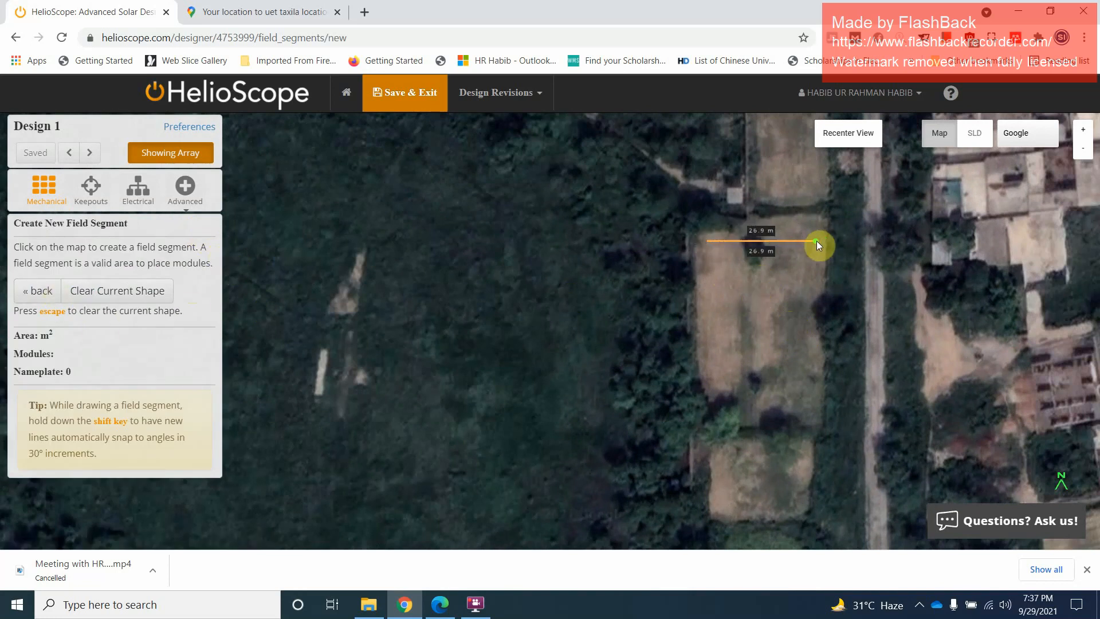
left_click(818, 241)
left_click(817, 419)
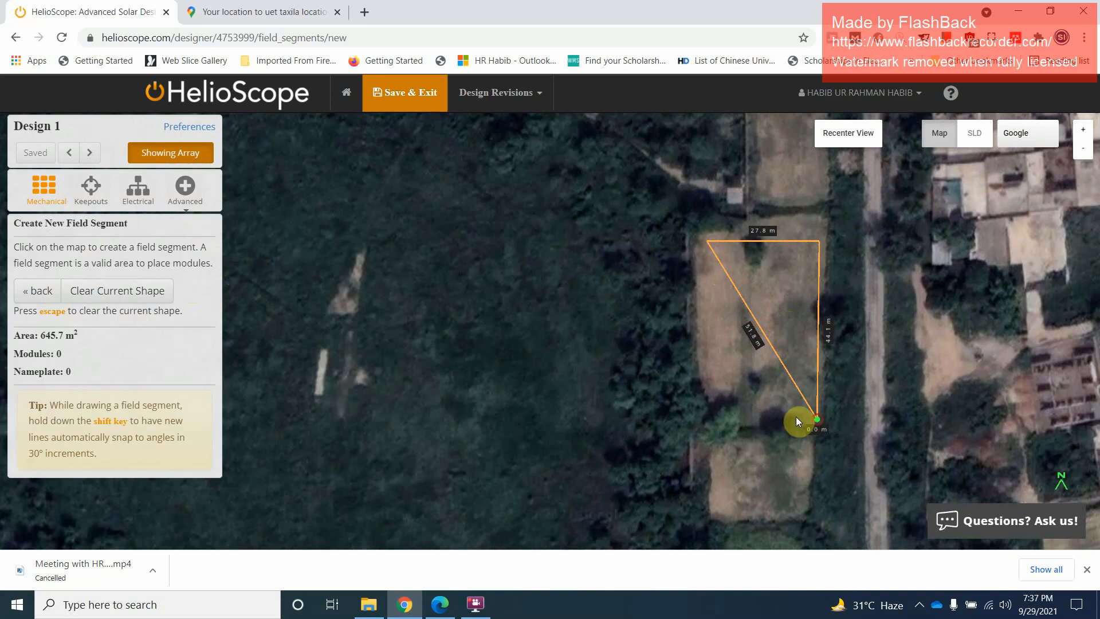
left_click(712, 425)
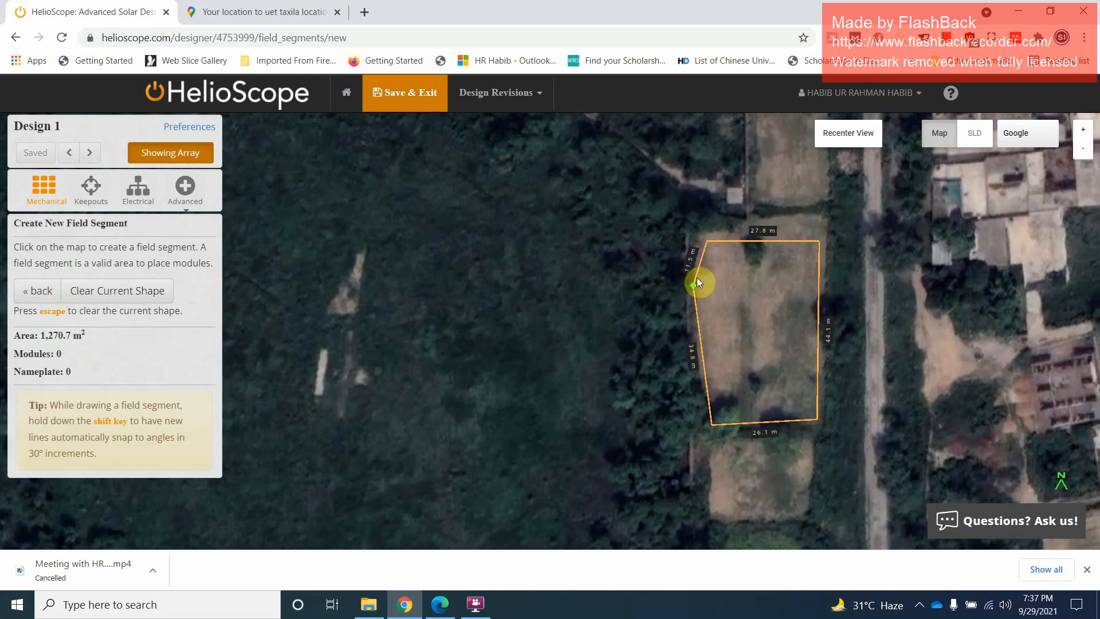
left_click(708, 243)
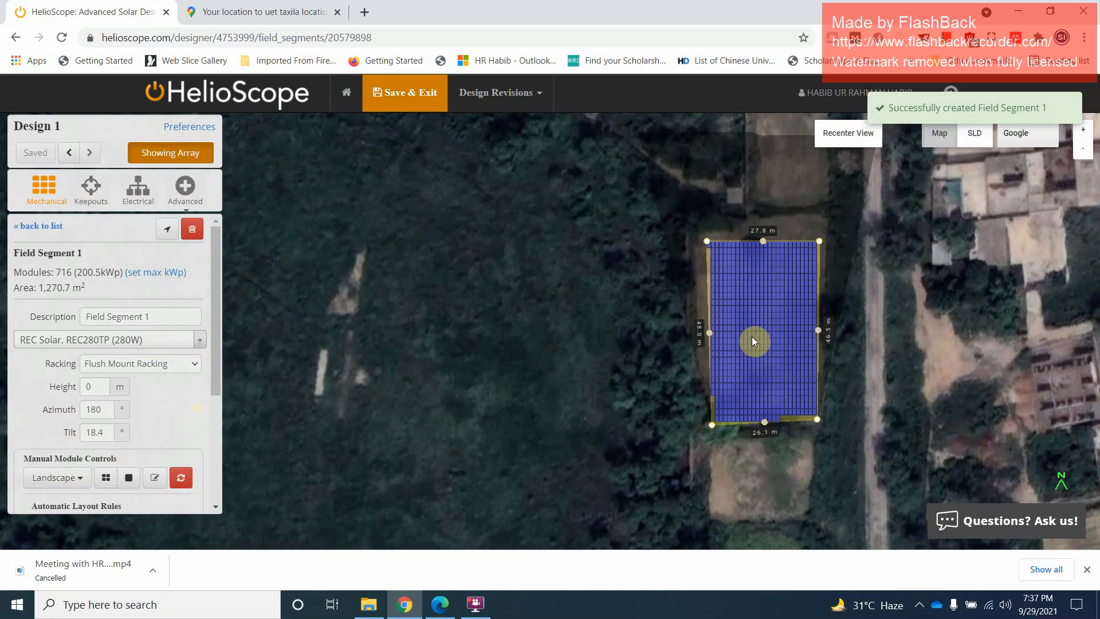
Search the module list for "tongi" and reselect REC Solar, REC280TP (280W) for Field Segment 1
left_click(197, 342)
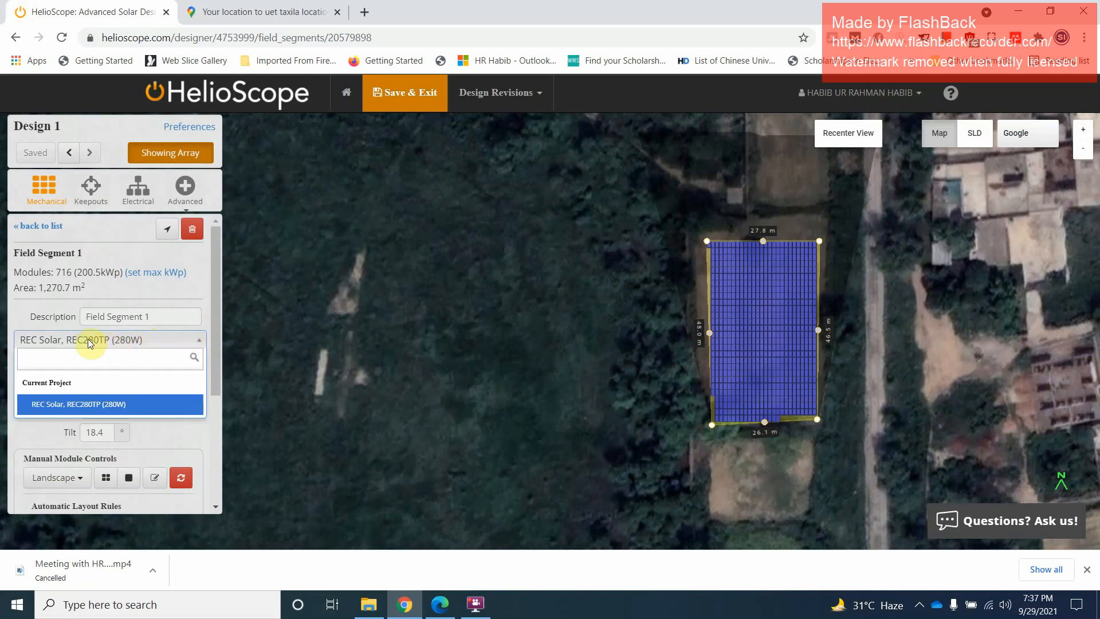
type("t")
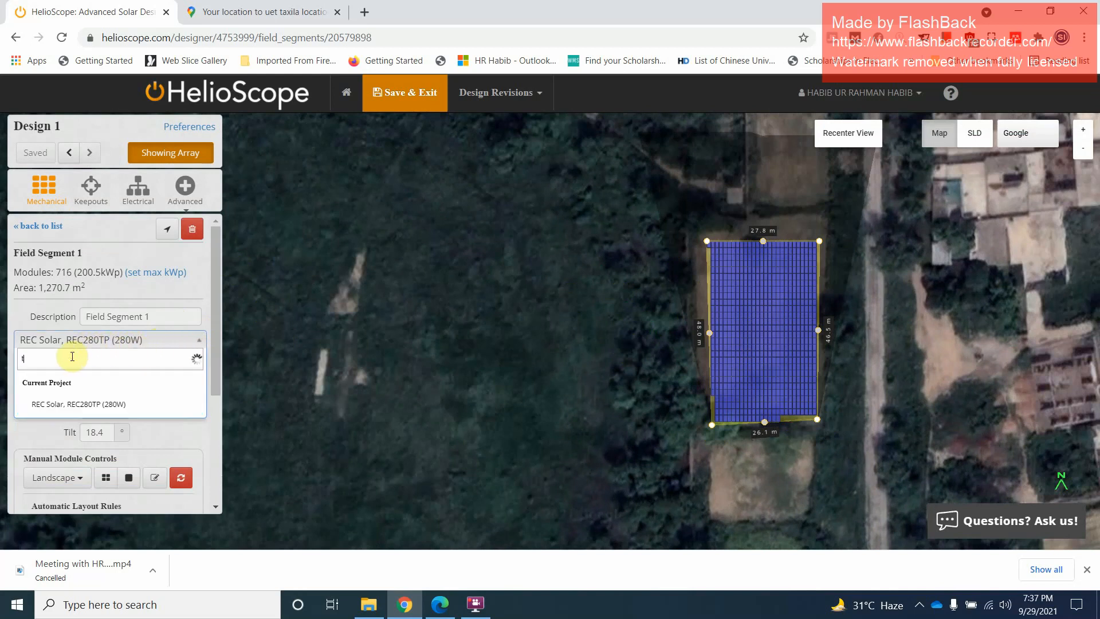
type("ong")
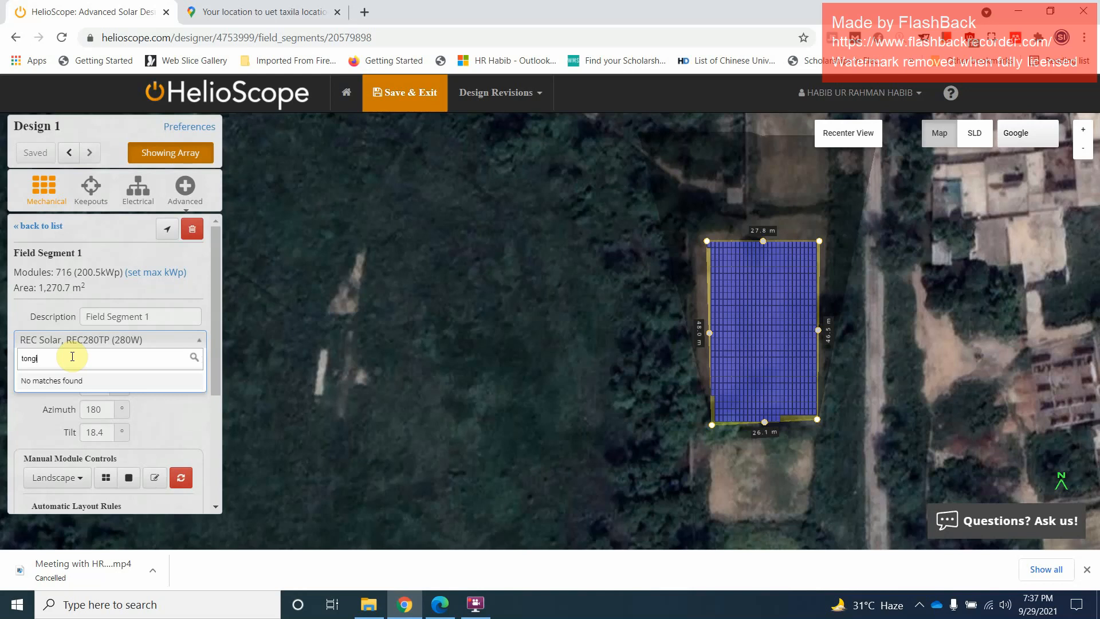
type("i")
key("BackSpace")
key("BackSpace")
key("BackSpace")
key("BackSpace")
key("BackSpace")
key("BackSpace")
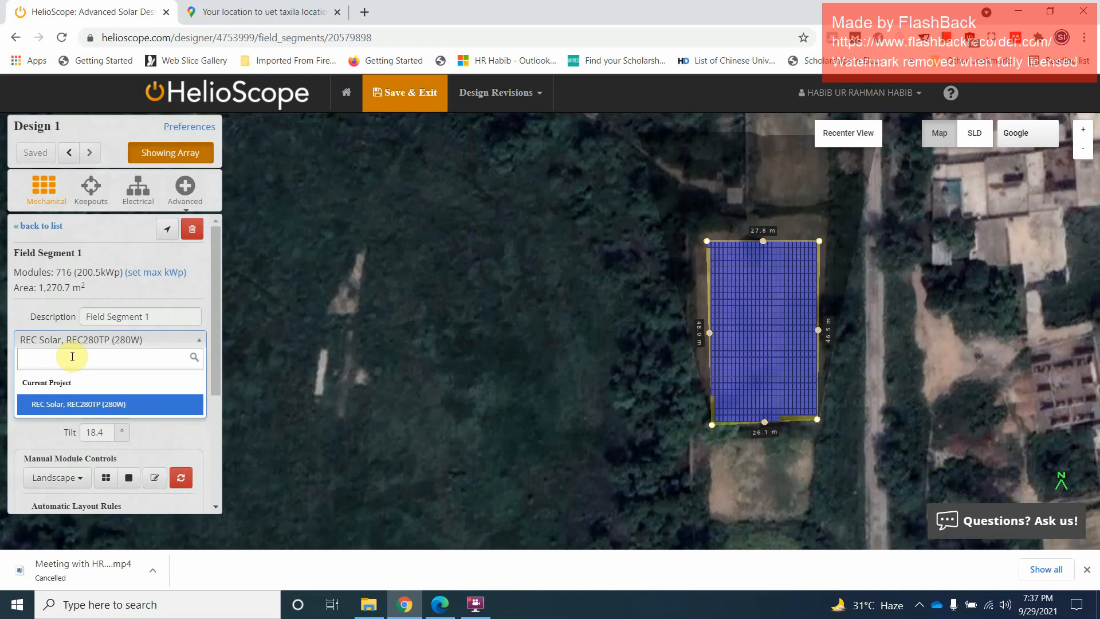
left_click(106, 405)
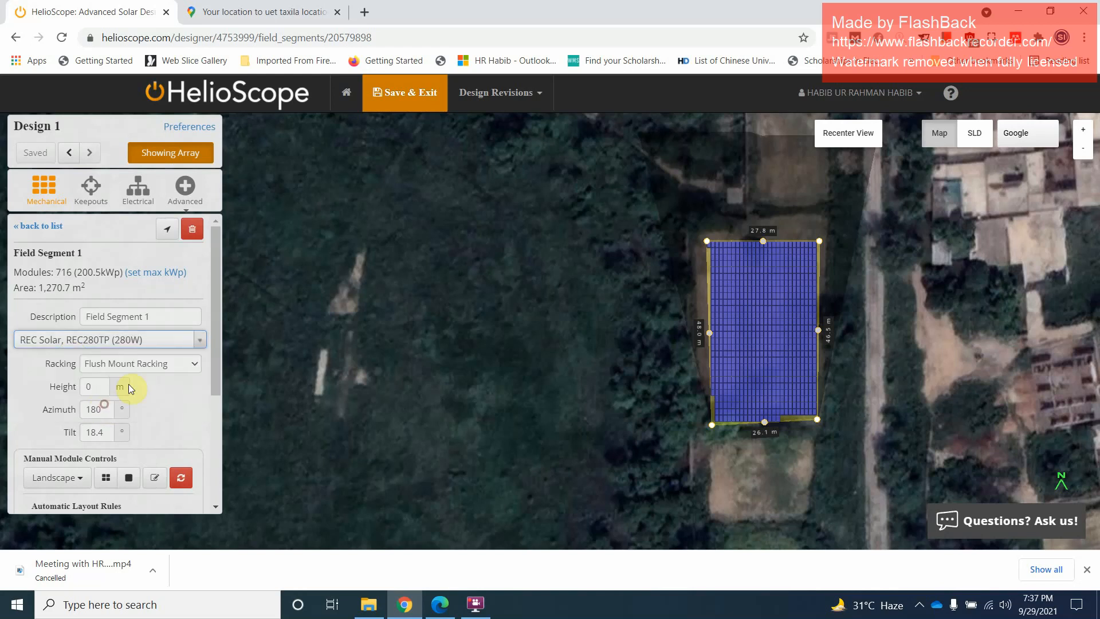
left_click(84, 344)
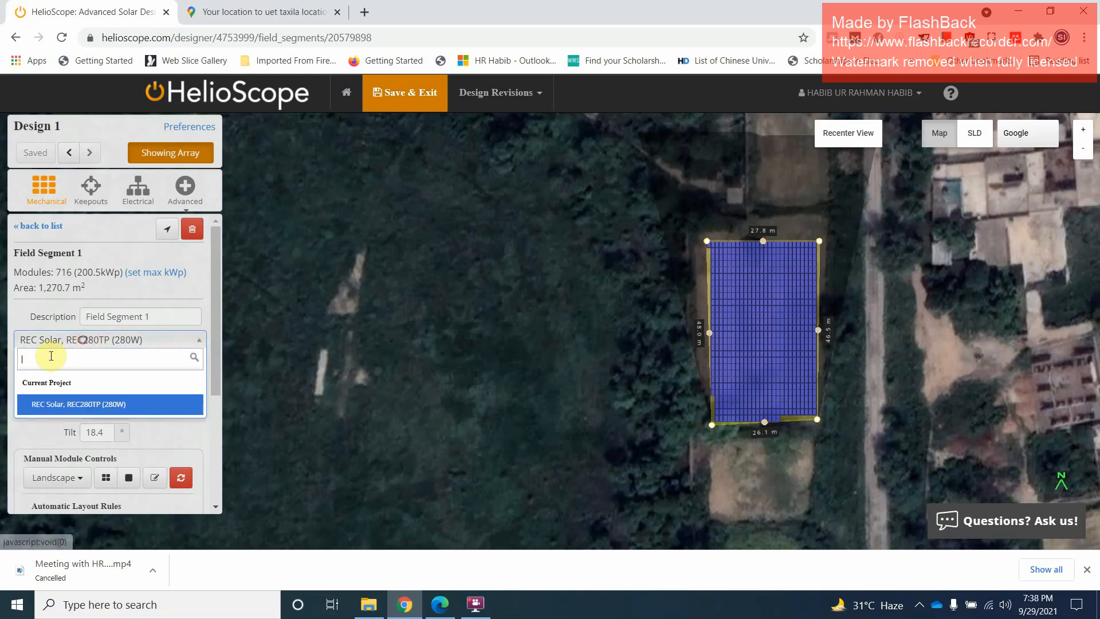
left_click(93, 340)
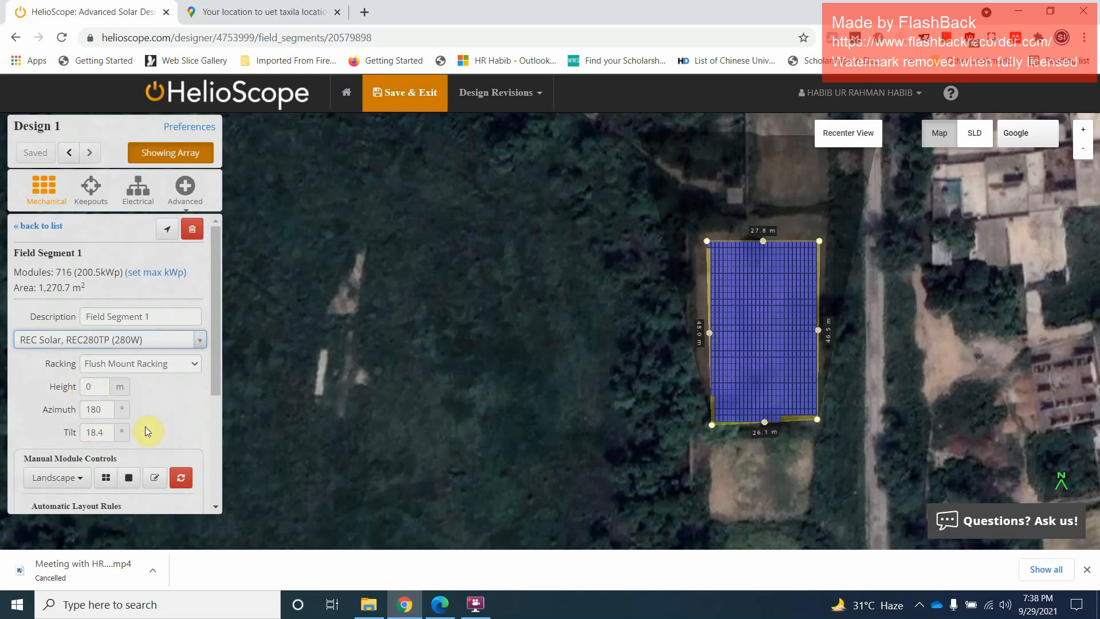
Try the Portrait (vertical) orientation for manually placed modules and switch it back to Landscape (horizontal)
left_click_drag(225, 372, 212, 469)
left_click(91, 347)
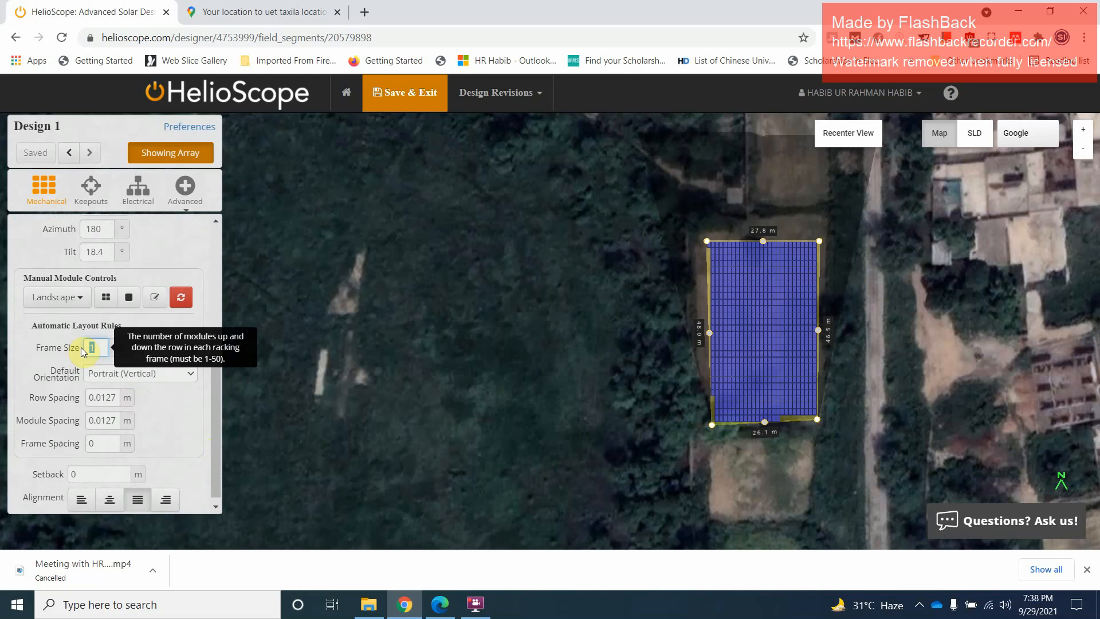
left_click_drag(216, 418, 219, 442)
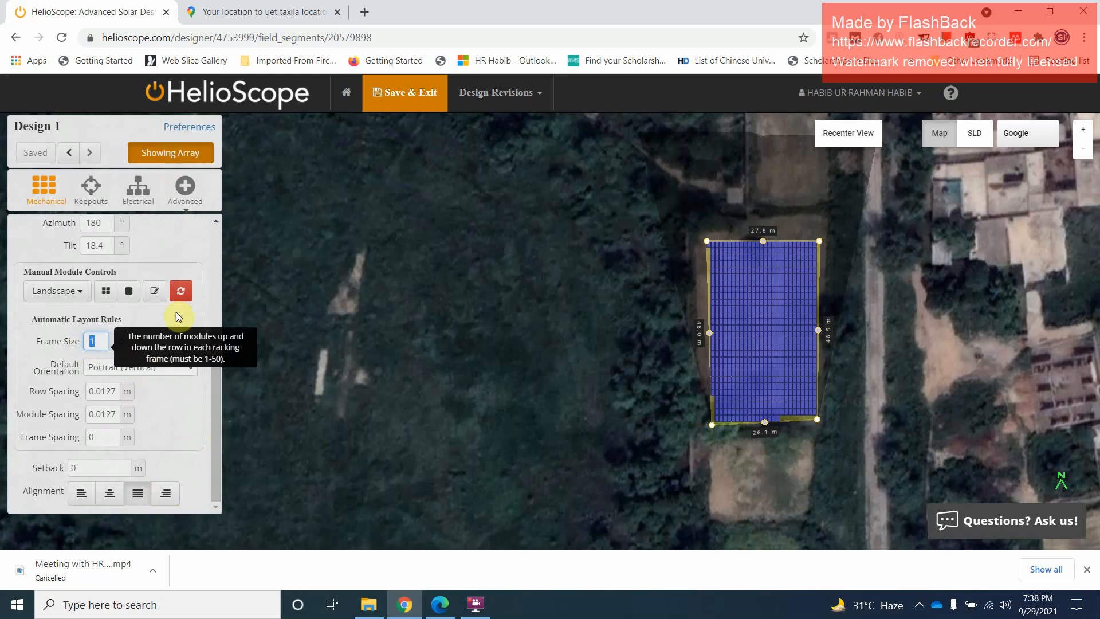
mouse_move(215, 376)
left_mouse_down()
mouse_move(198, 242)
mouse_move(204, 412)
left_mouse_up()
left_click(80, 292)
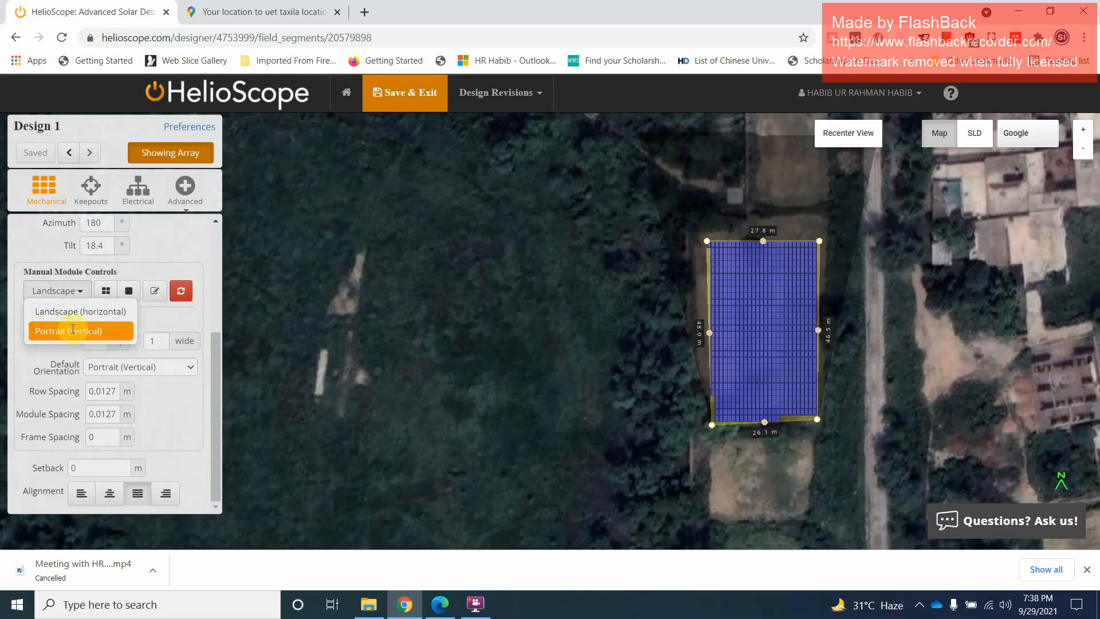
left_click(63, 329)
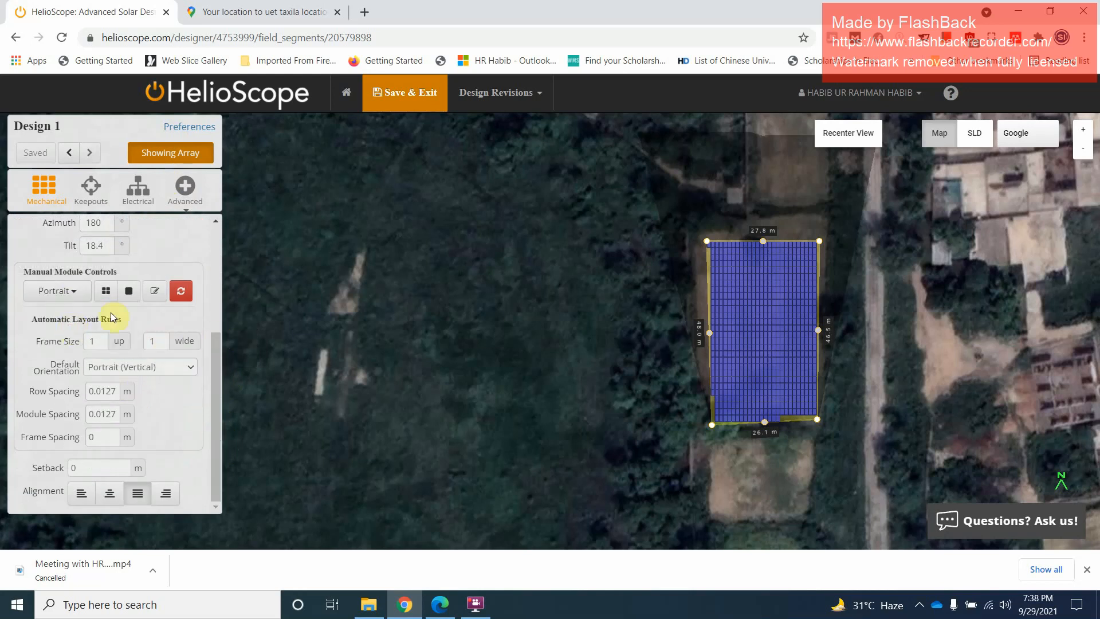
left_click(76, 290)
left_click(70, 305)
left_click(220, 362)
left_click_drag(219, 362, 217, 216)
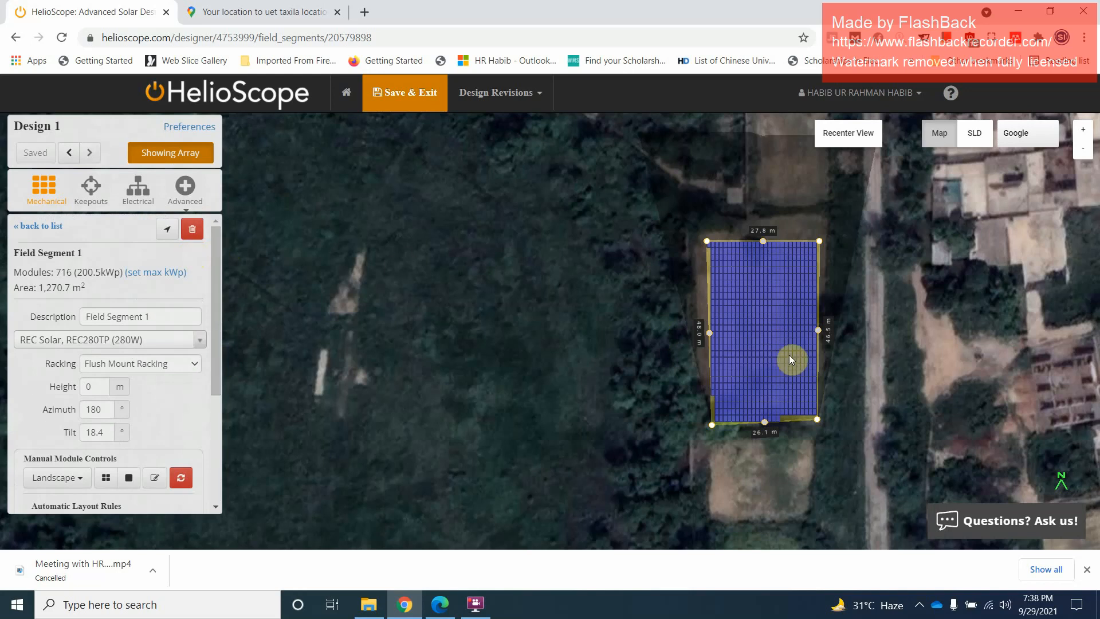
Examine the field segment's module count and peak power alongside its selected module and layout on the map
scroll(783, 327, "up", 2)
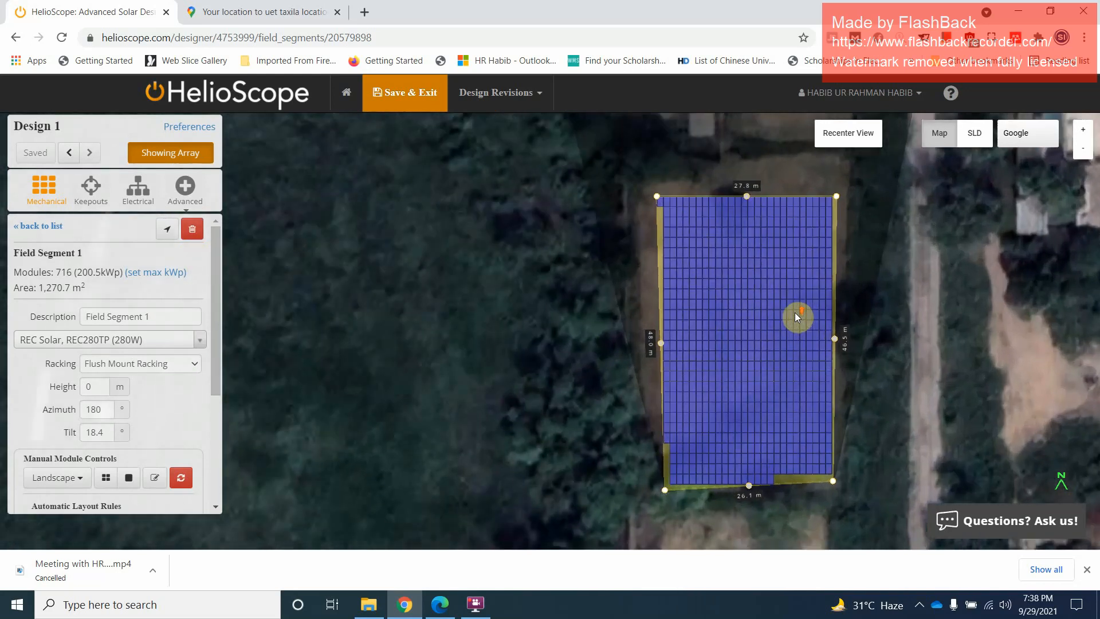
left_click(74, 340)
left_click(60, 314)
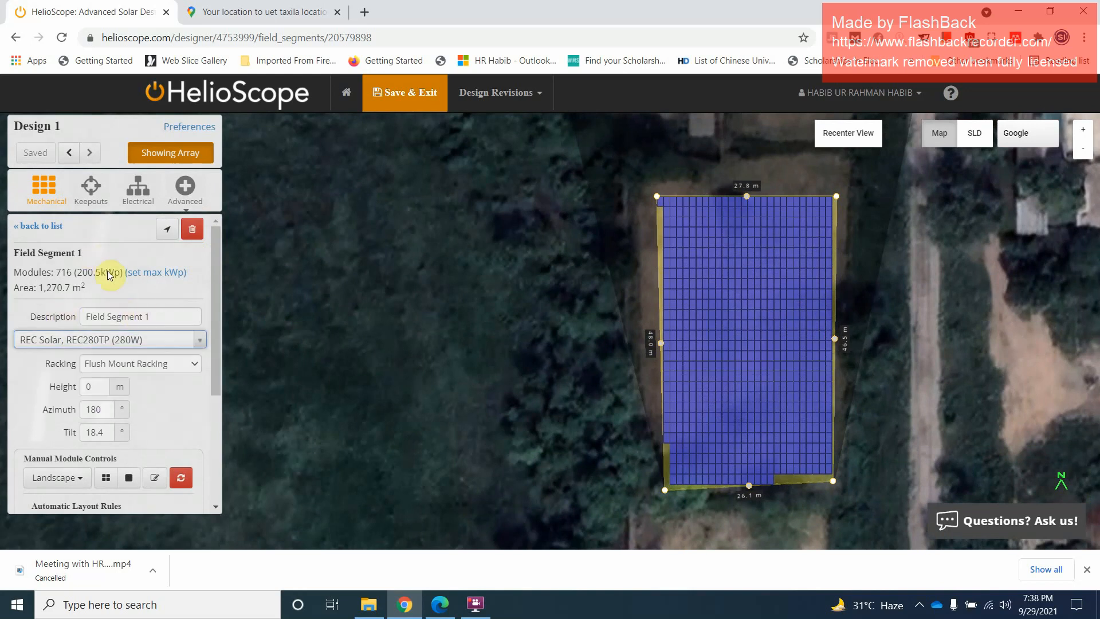
left_click_drag(78, 273, 121, 273)
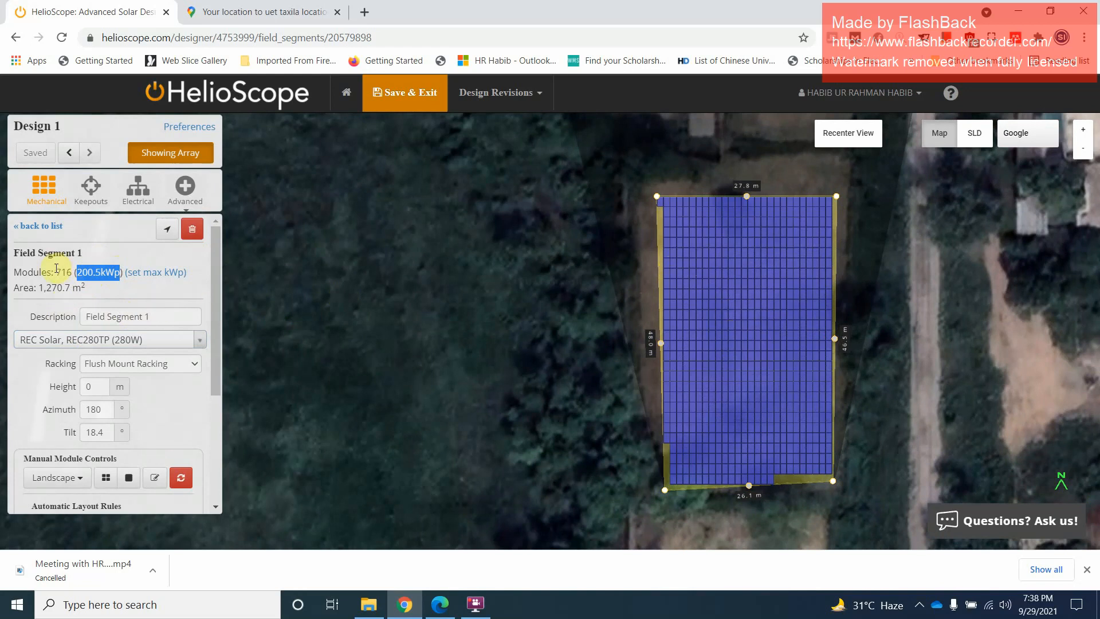
left_click_drag(57, 271, 153, 278)
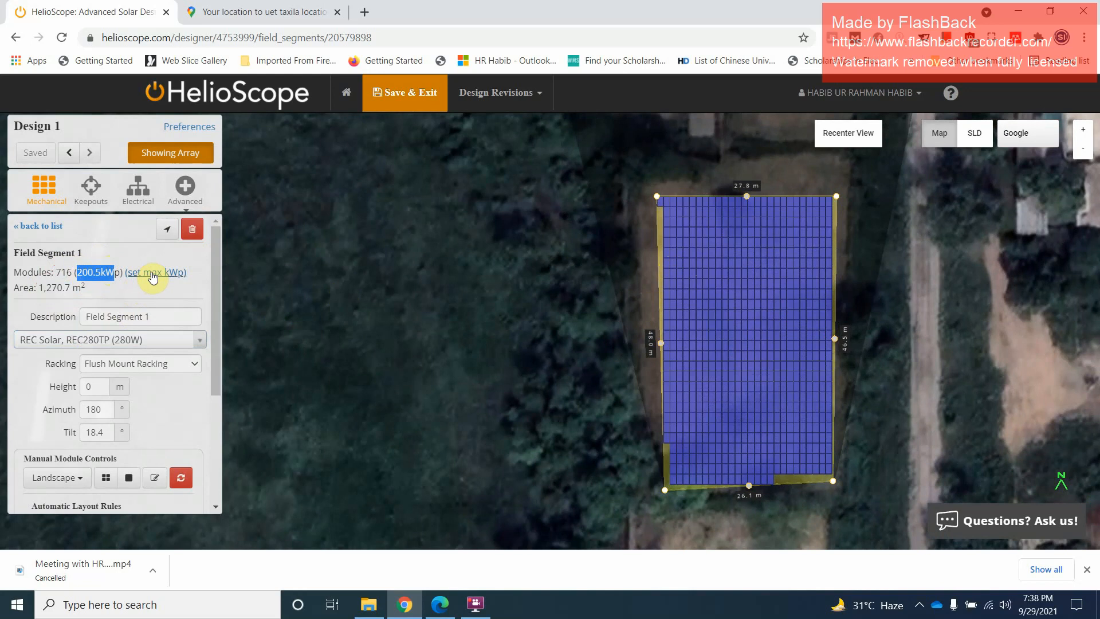
left_click(84, 274)
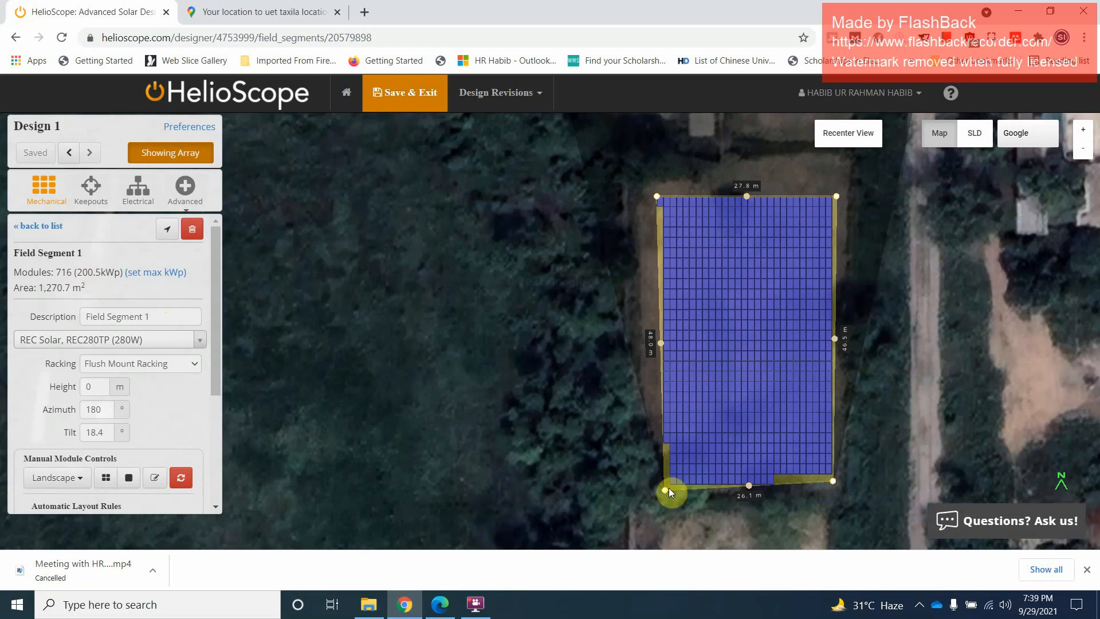
Set the racking frame size in the field segment's automatic layout rules to 2 modules up and 1 wide
left_click_drag(213, 283, 219, 390)
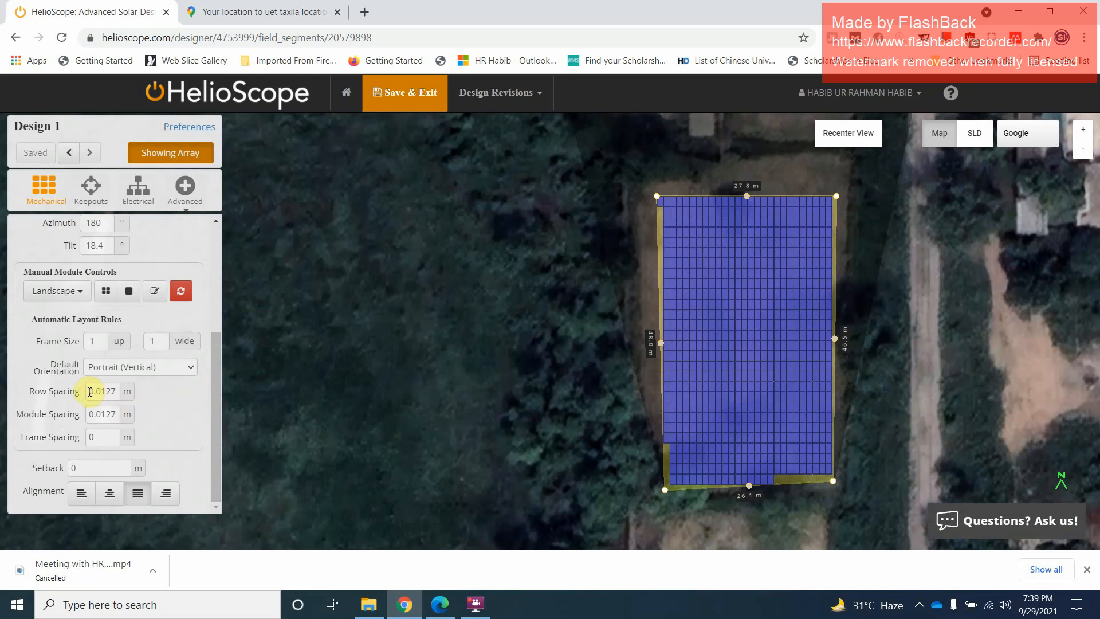
left_click(93, 342)
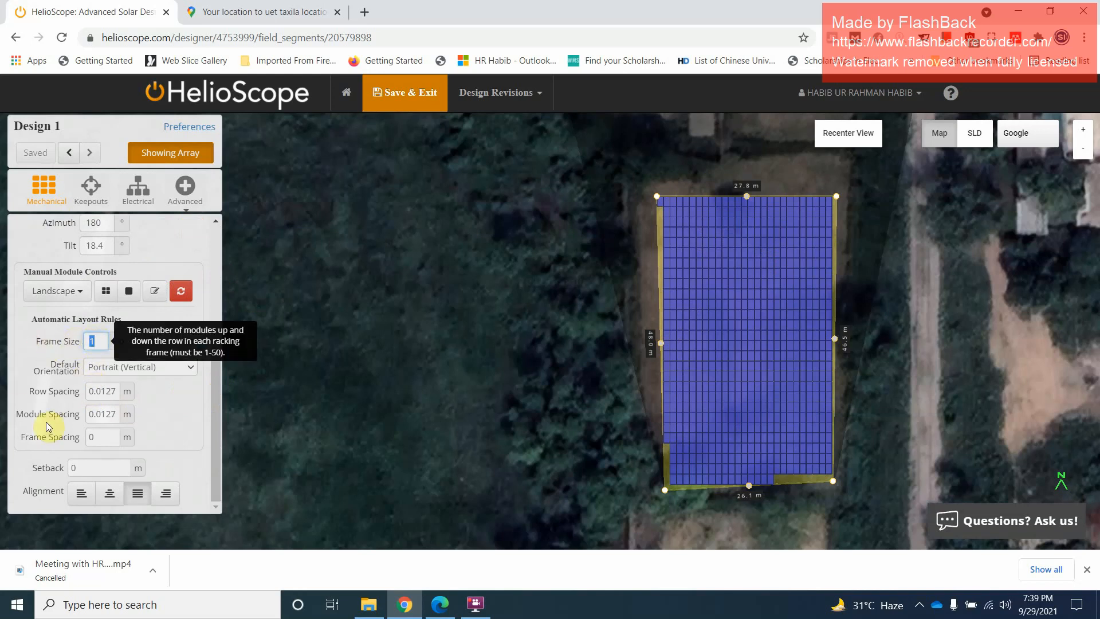
left_click(94, 342)
left_click_drag(93, 341, 29, 342)
type("2")
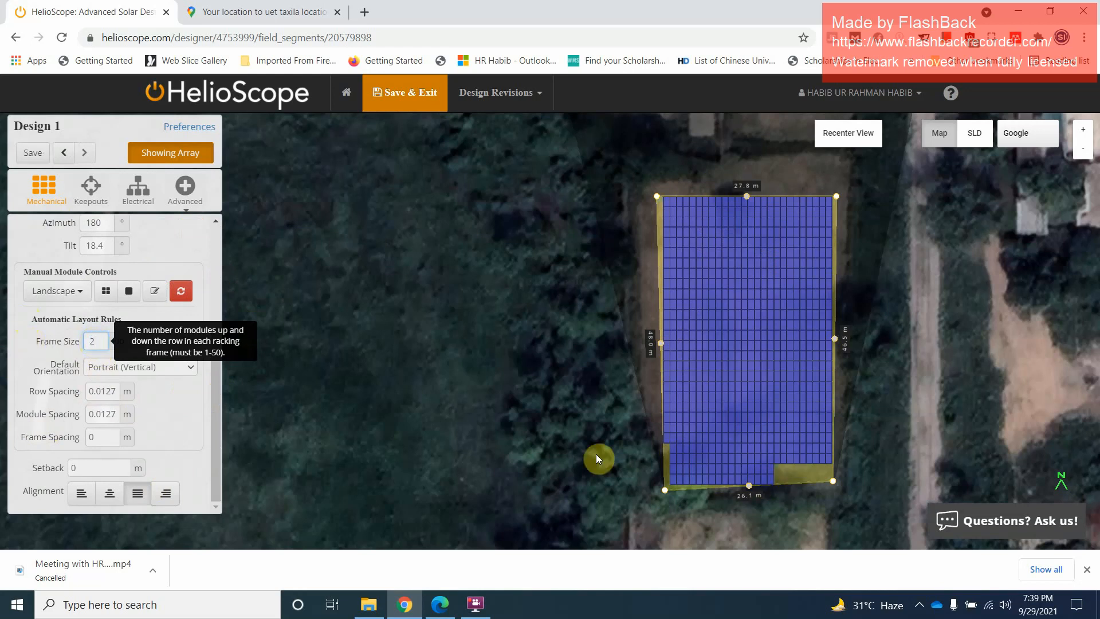
left_click_drag(96, 341, 12, 341)
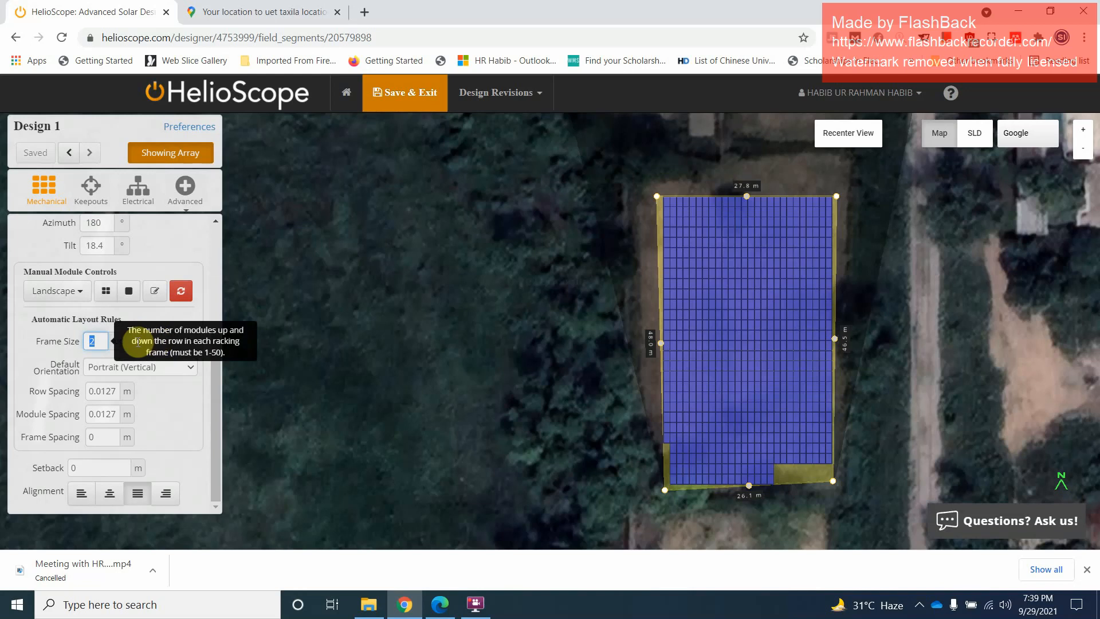
key("Tab")
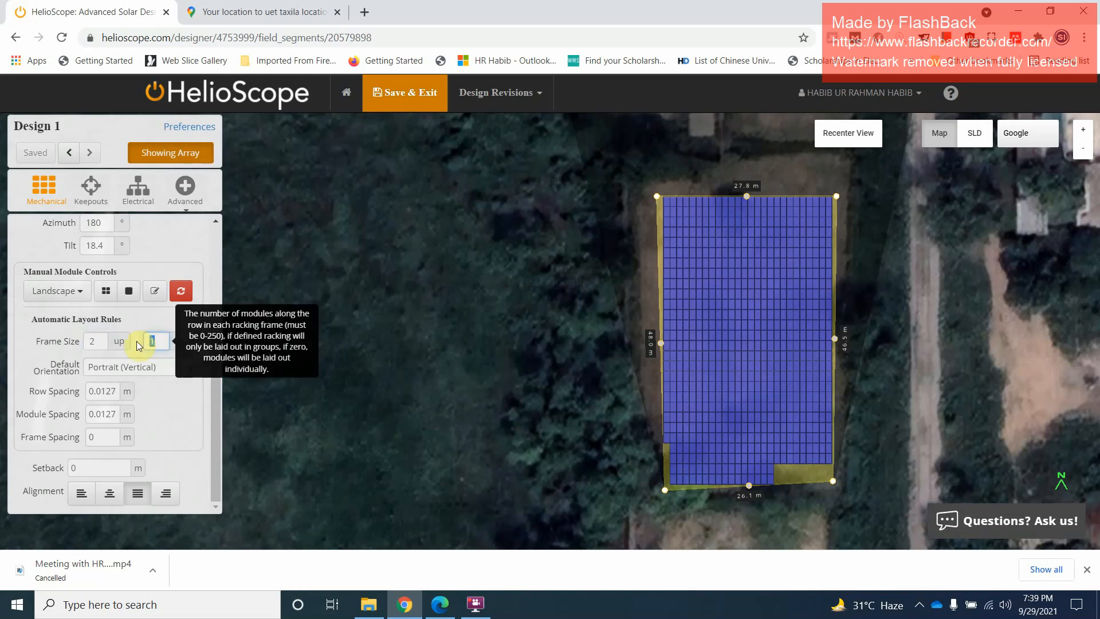
type("2")
left_click_drag(159, 343, 120, 344)
type("1")
left_click(12, 351)
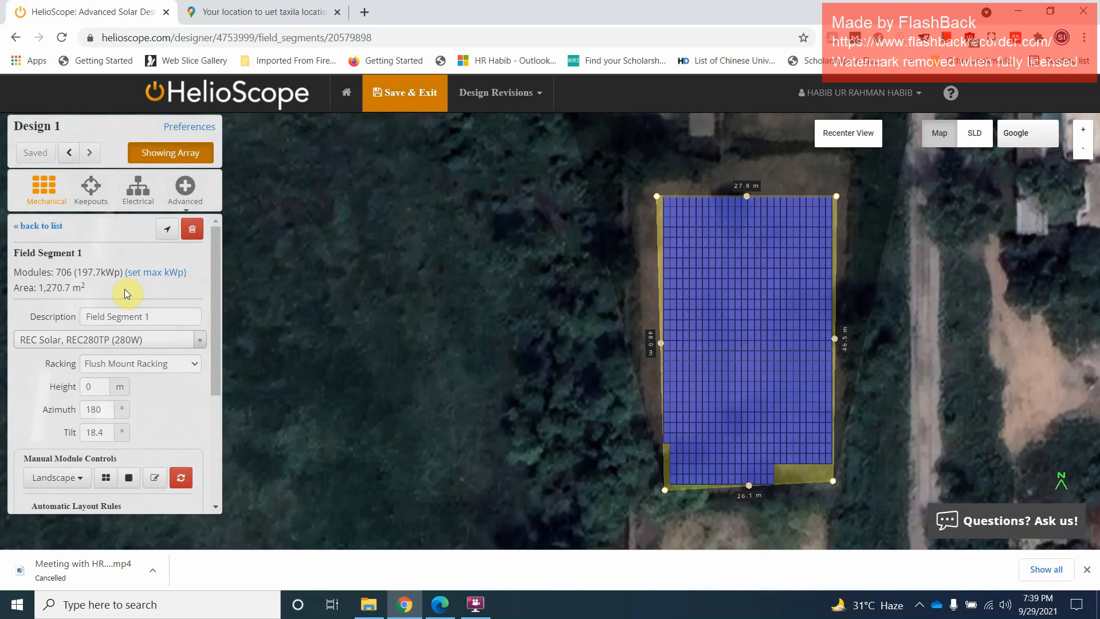
Review the design's keepout options, including the shared setback and height settings for all keepouts
left_click(87, 196)
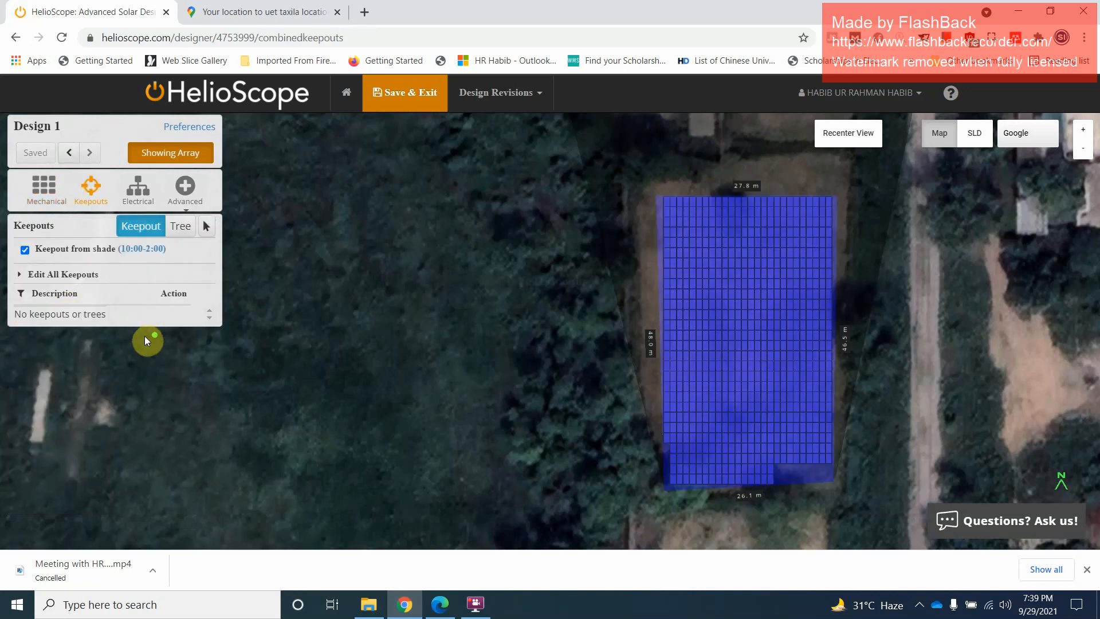
left_click(64, 280)
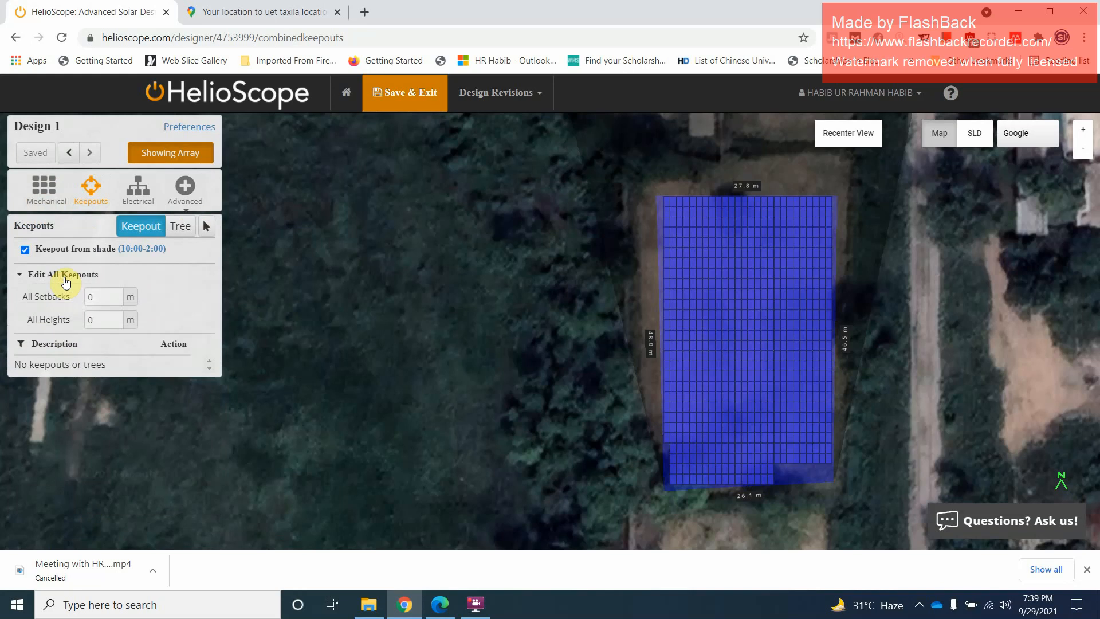
left_click(57, 346)
Review the wiring zone's electrical settings, keeping the Enphase, M250 (240V) (240W) inverter and expanding the branch details
left_click(138, 190)
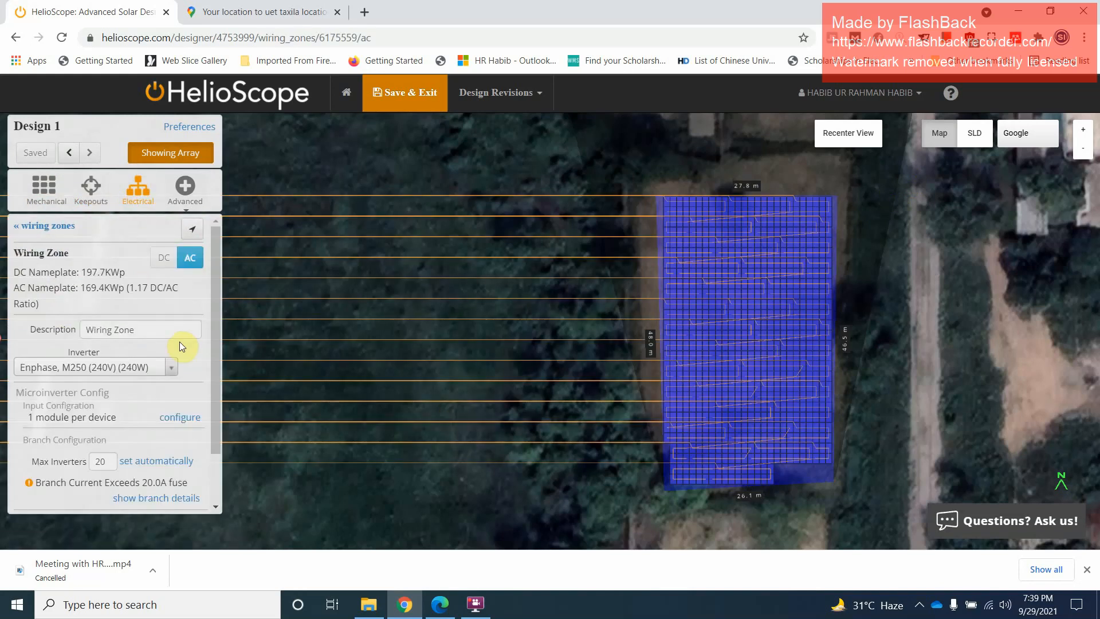
scroll(159, 305, "down", 1)
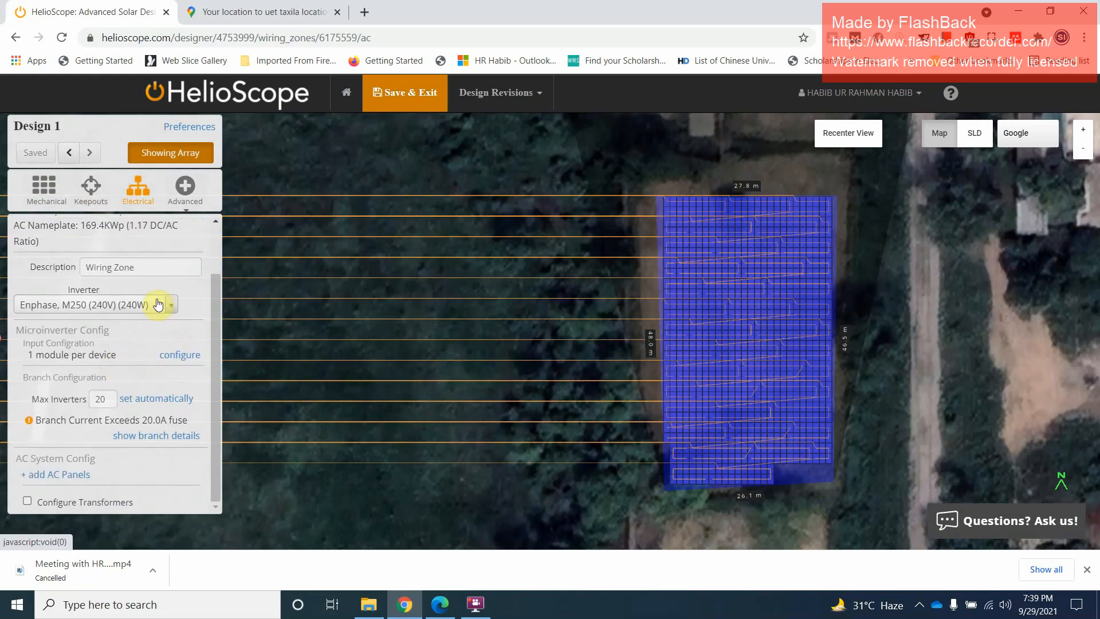
left_click(159, 305)
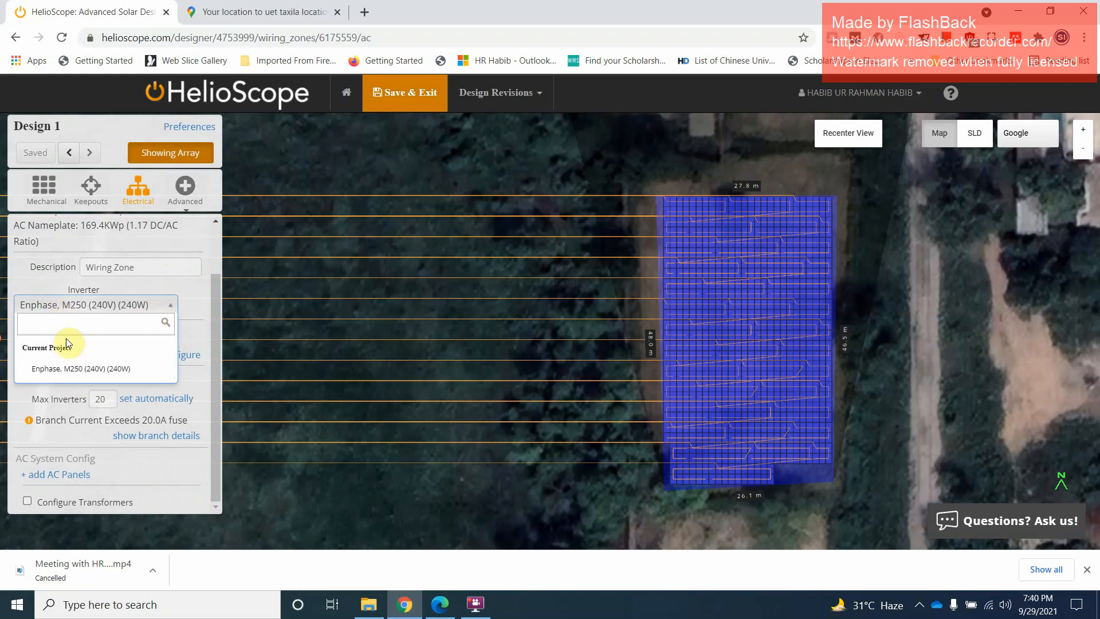
left_click(68, 373)
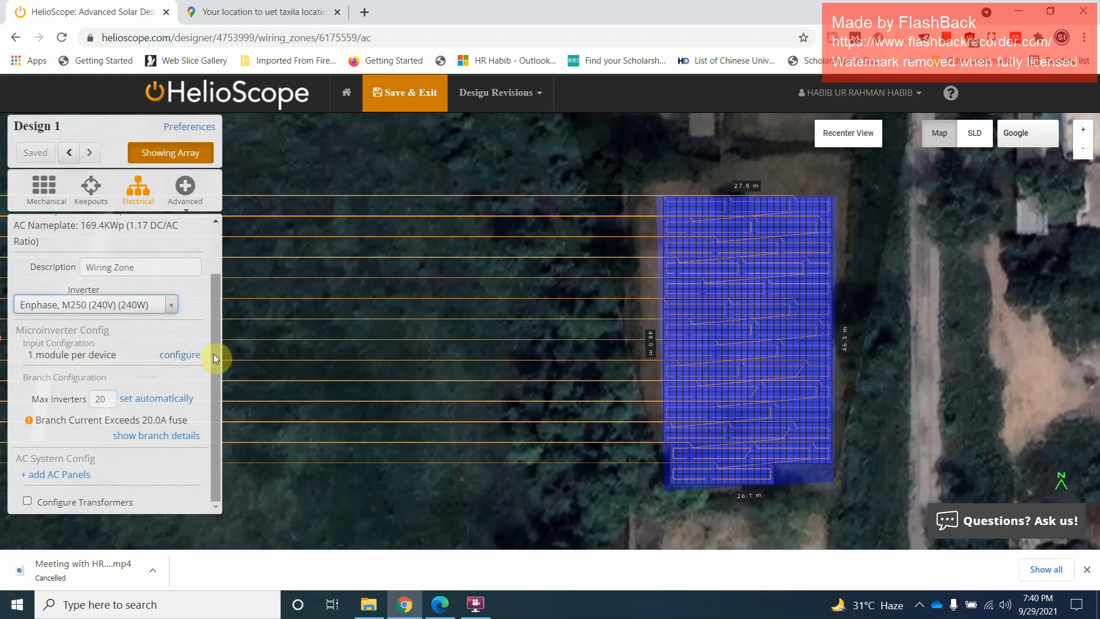
double_click(101, 400)
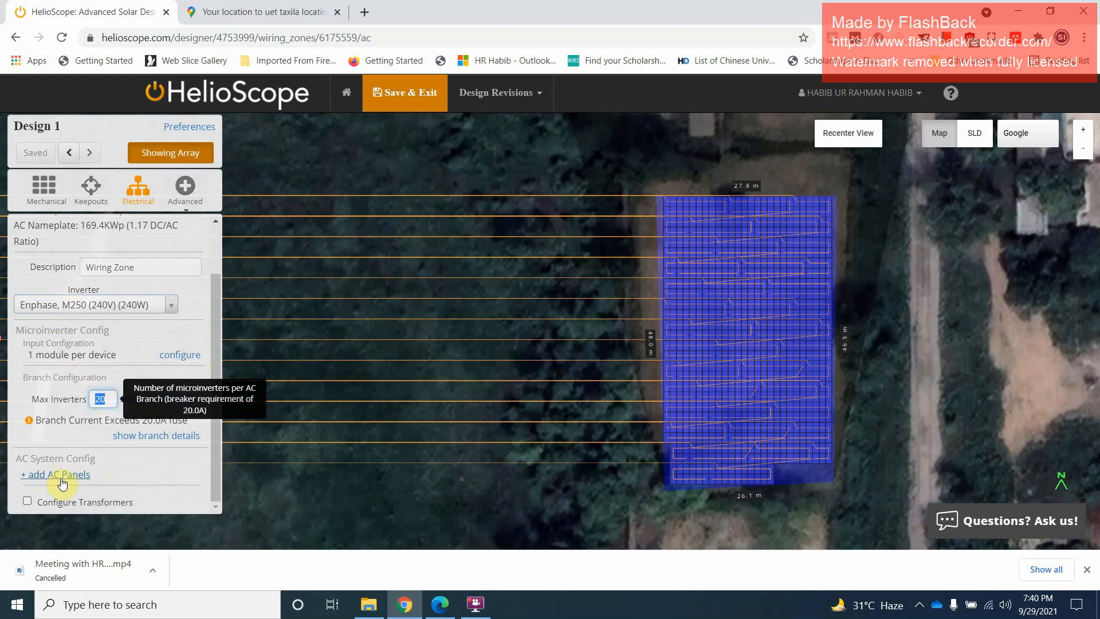
left_click(154, 436)
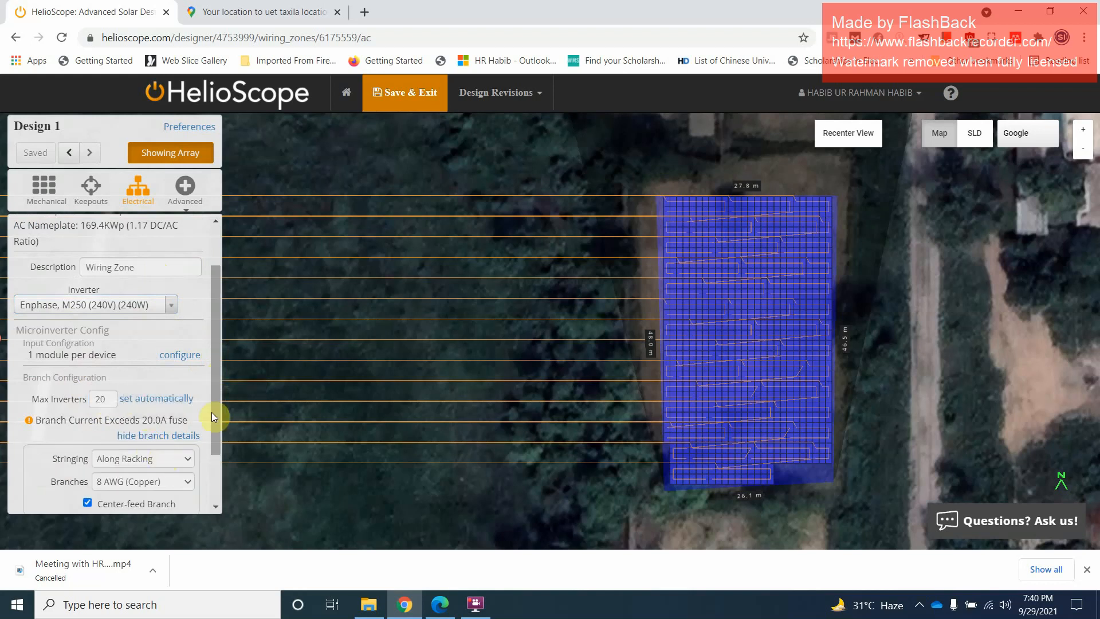
scroll(214, 432, "down", 2)
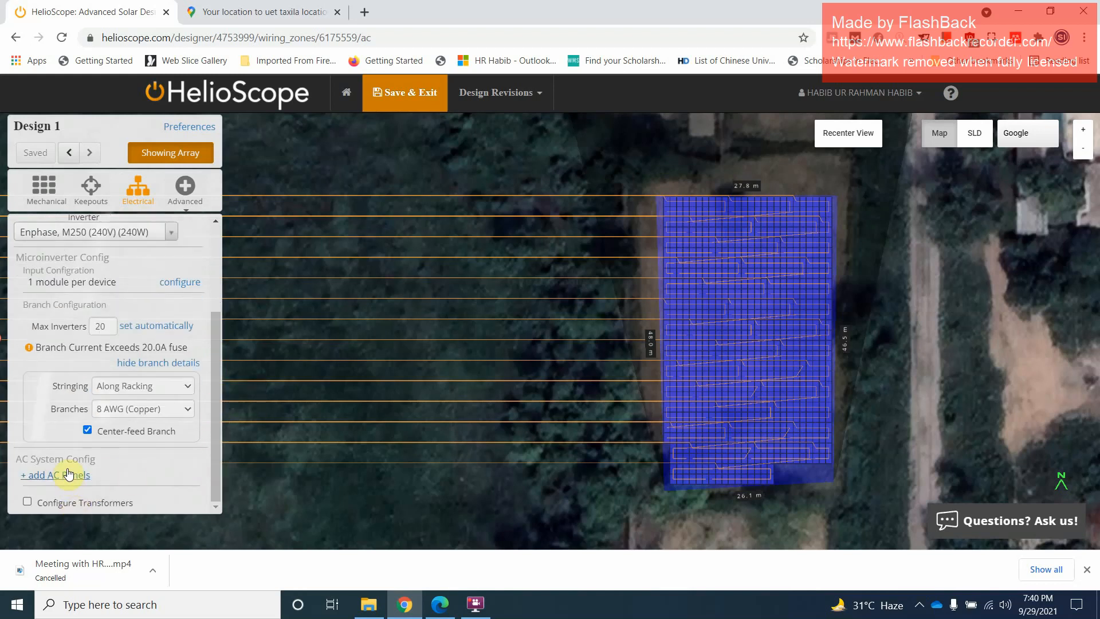
scroll(142, 232, "up", 1)
scroll(143, 232, "up", 2)
Open the module shading optimization settings for the array
left_click(179, 195)
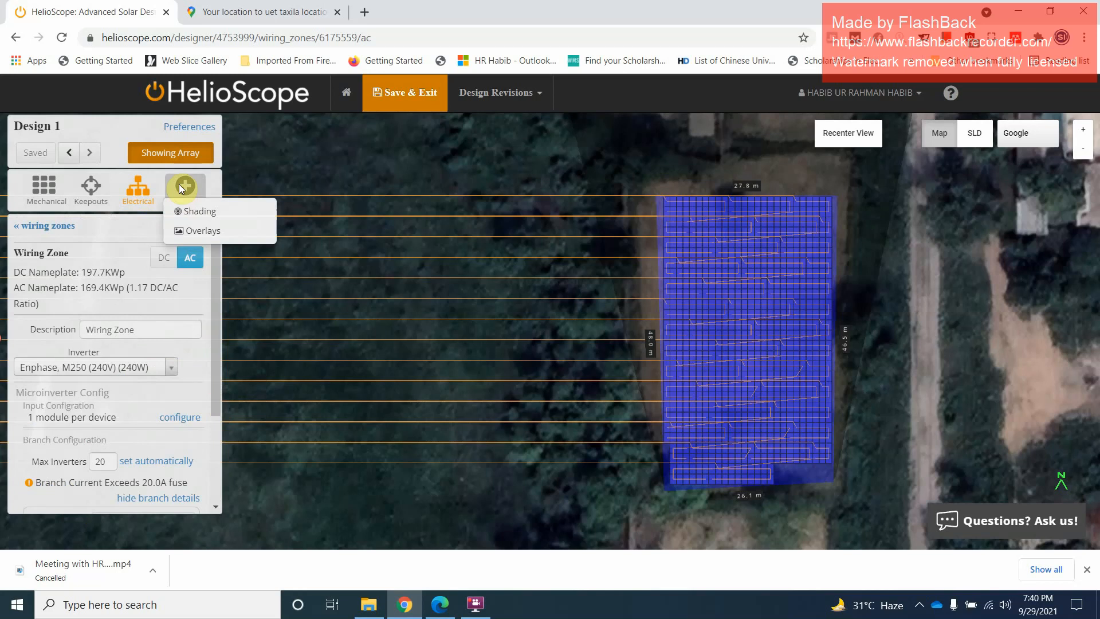
left_click(187, 213)
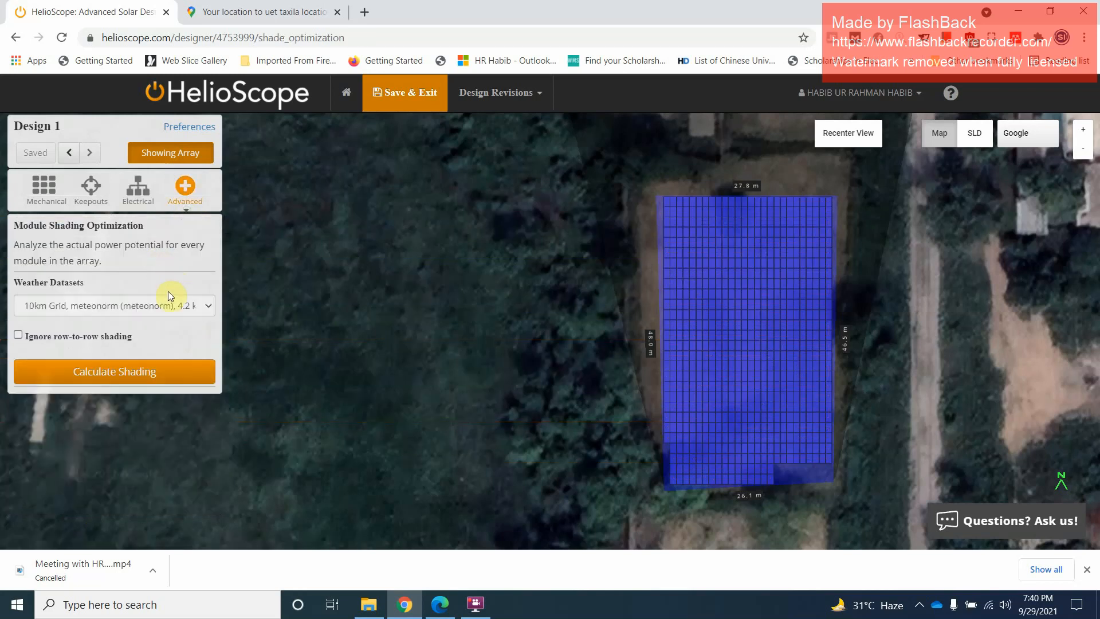
left_click(192, 201)
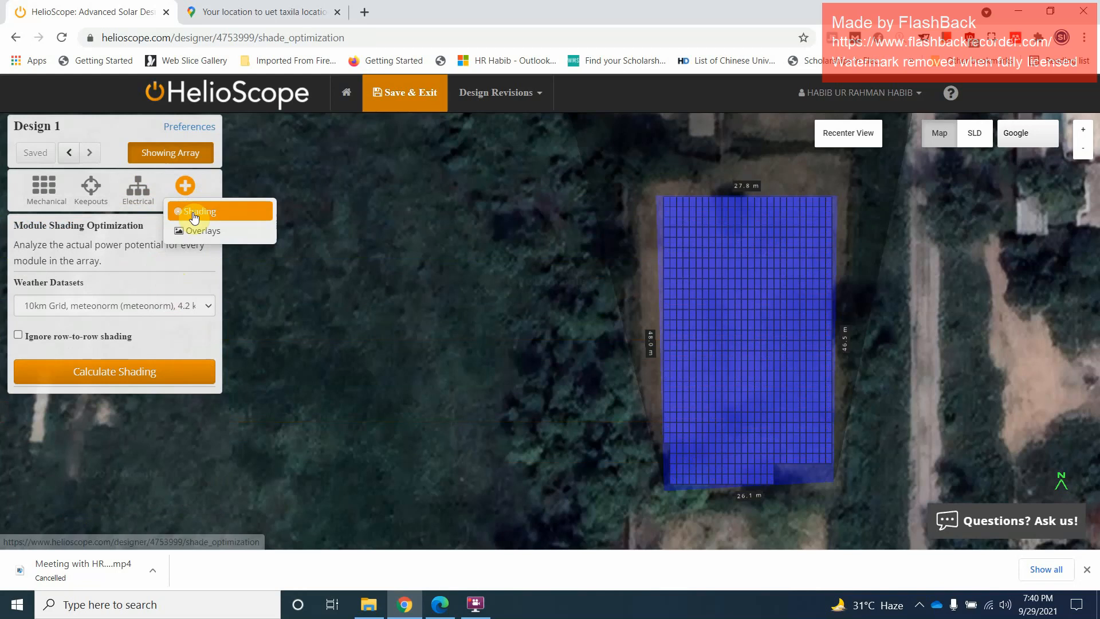
left_click(182, 213)
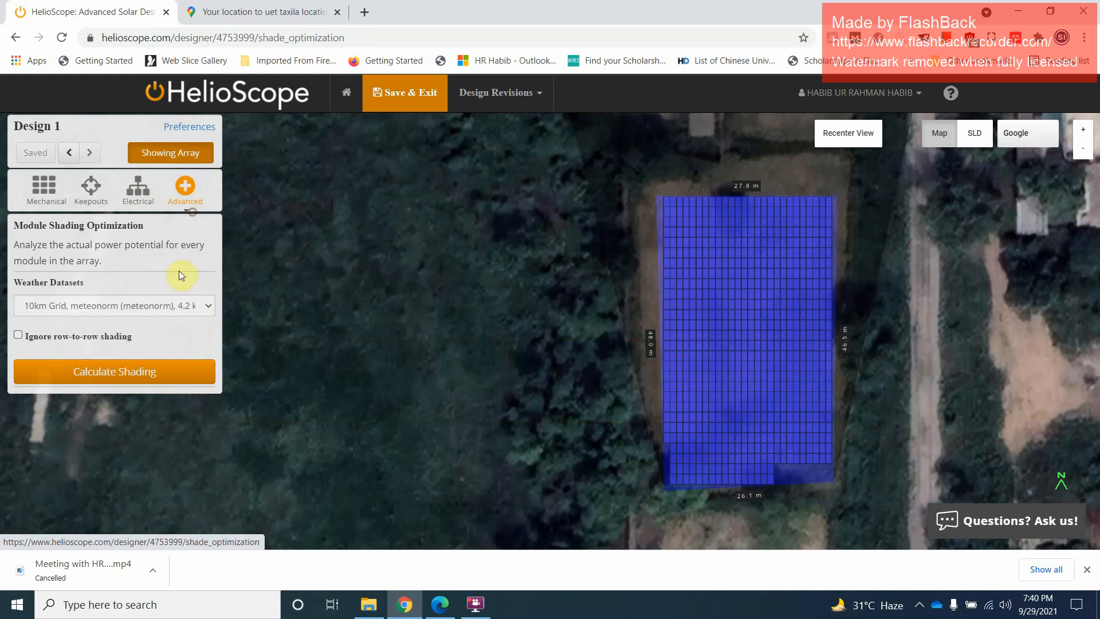
Calculate the array's module shading with the 10km Grid, meteonorm weather dataset and display the monthly values
left_click(86, 372)
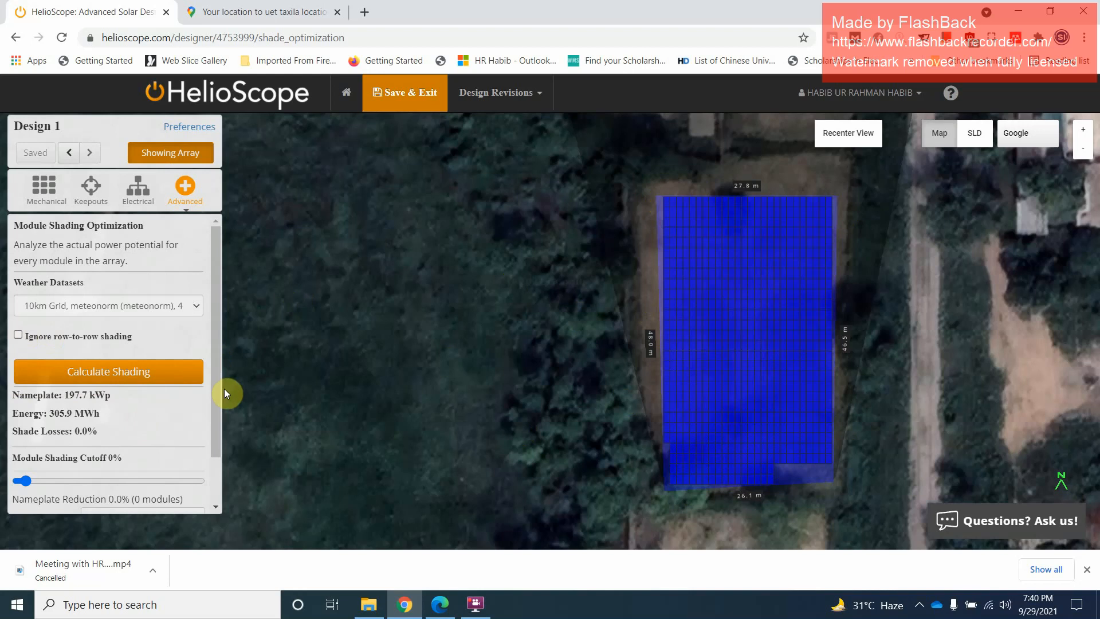
left_click_drag(218, 389, 216, 444)
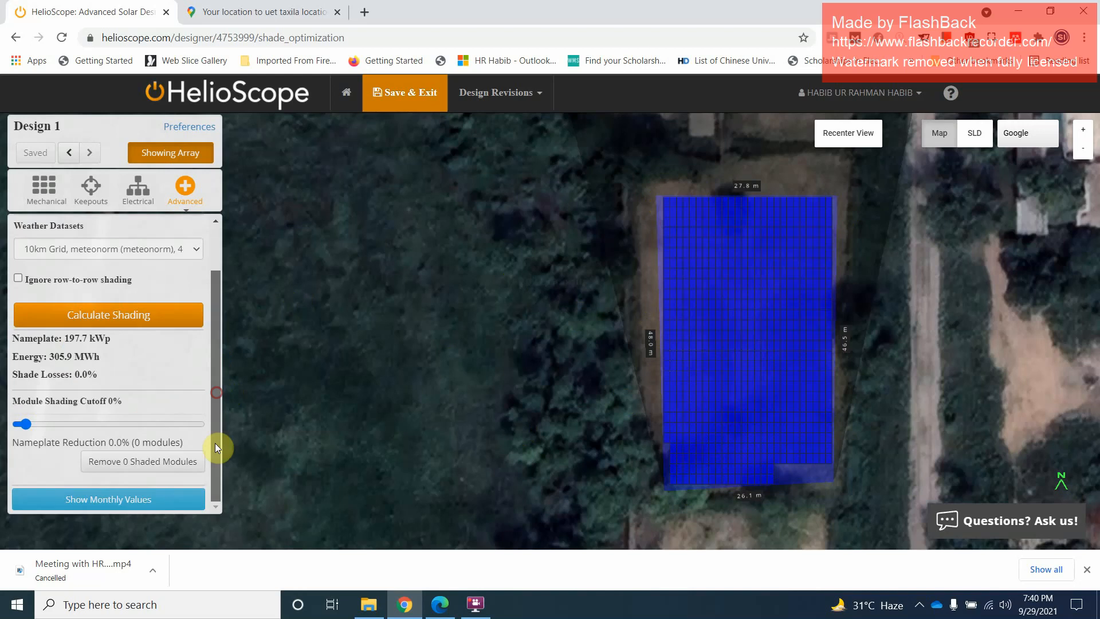
left_click(123, 499)
left_click_drag(212, 361, 210, 466)
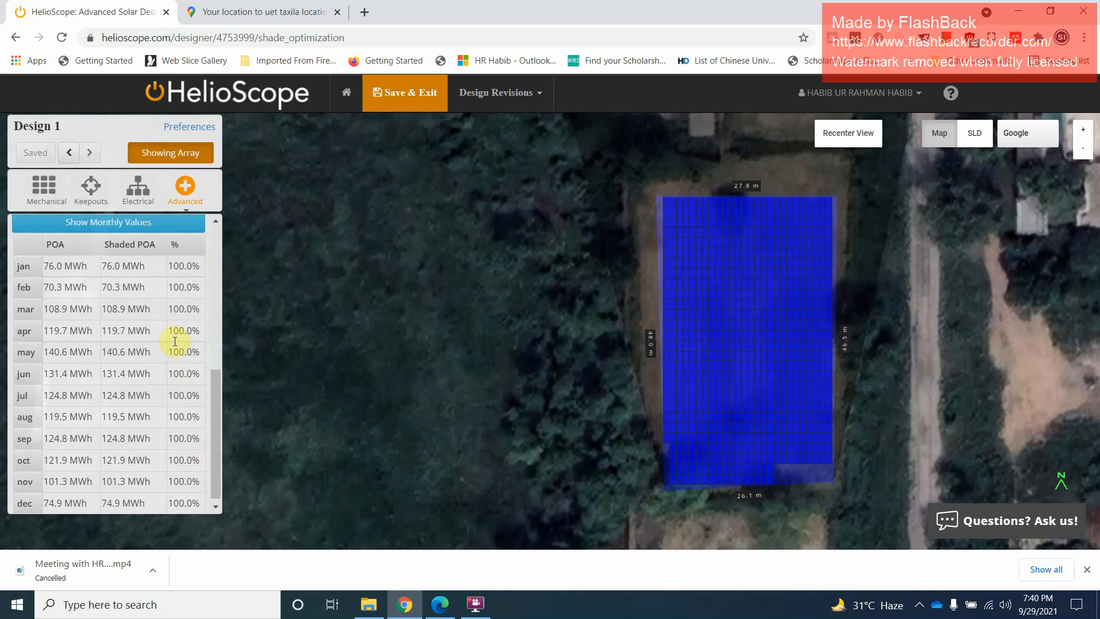
left_click(176, 263)
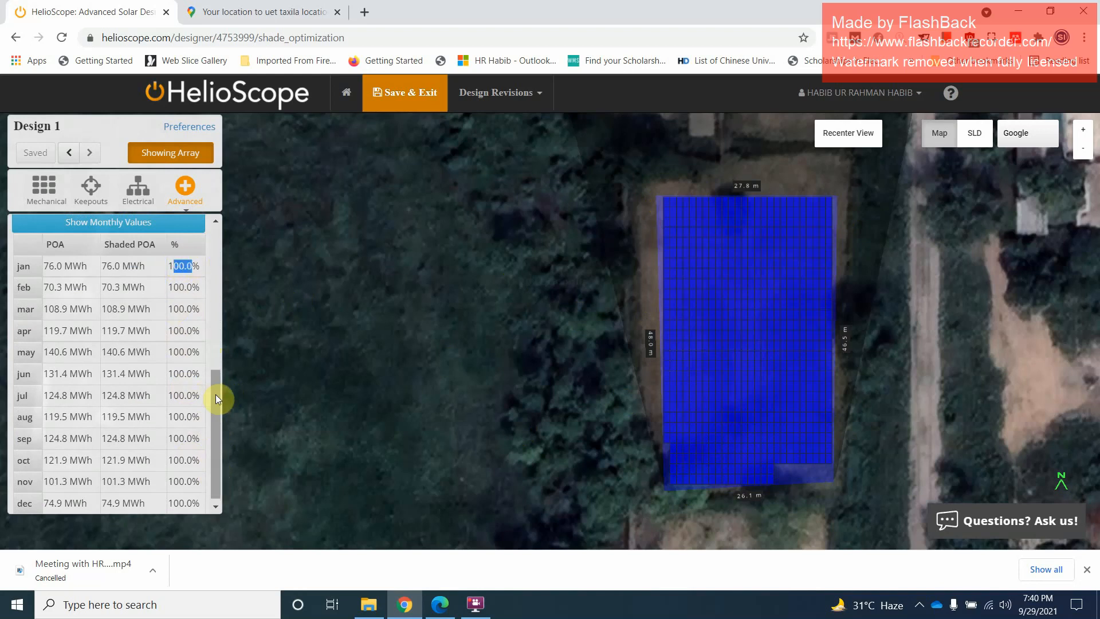
Review the shade losses in the shading results and the option to ignore row-to-row shading, leaving that option off
mouse_move(215, 395)
left_mouse_down()
mouse_move(201, 275)
mouse_move(206, 306)
mouse_move(206, 286)
left_mouse_up()
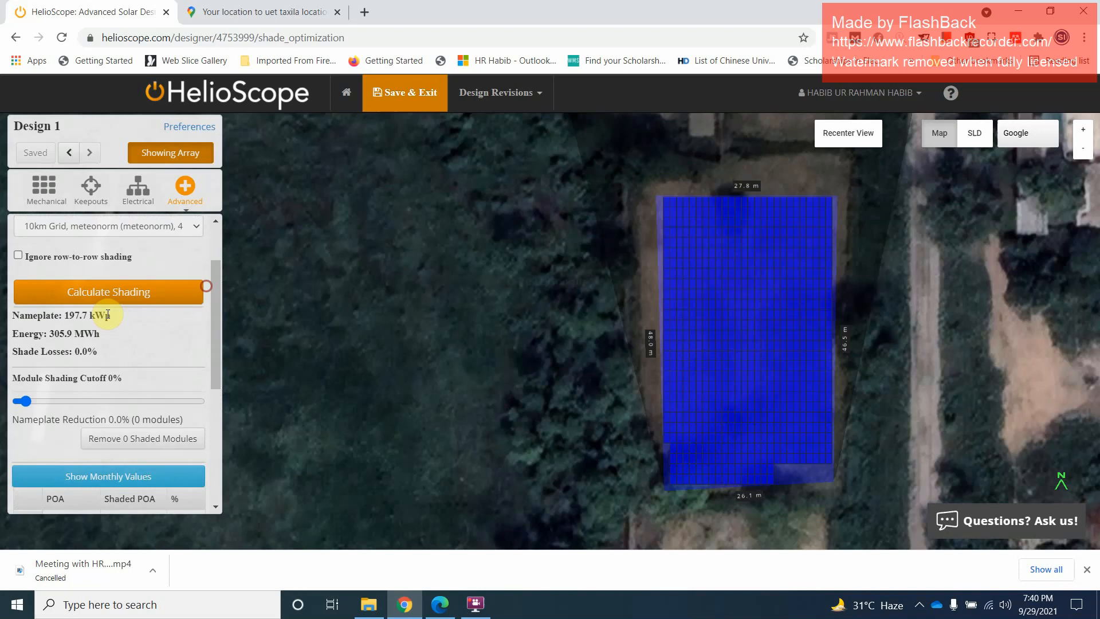
left_click_drag(80, 352, 99, 361)
left_click(78, 350)
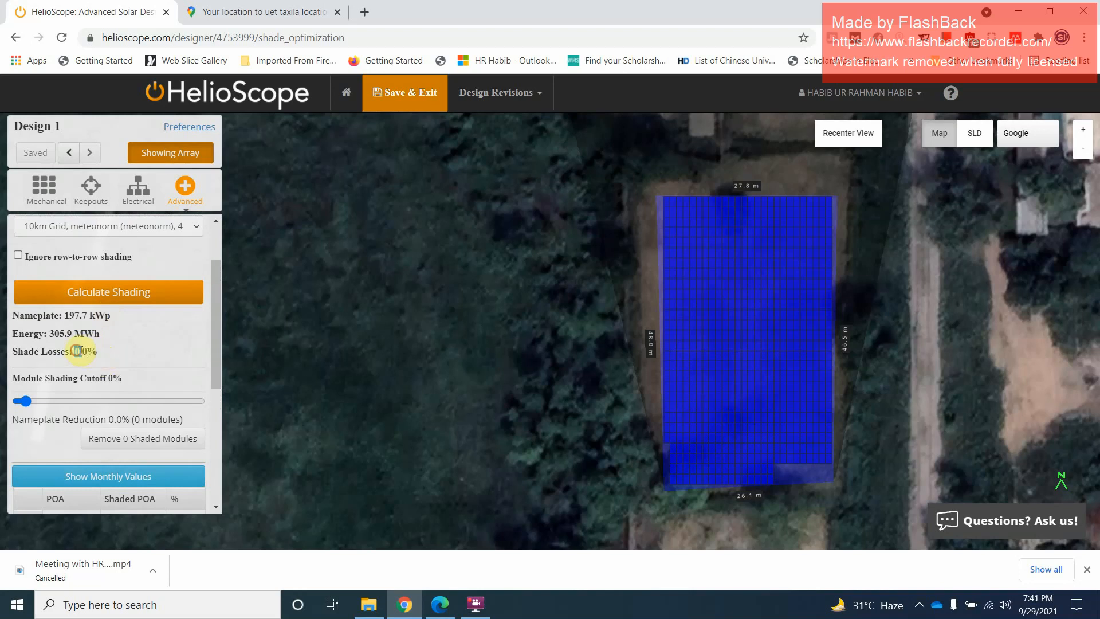
left_click_drag(212, 329, 208, 288)
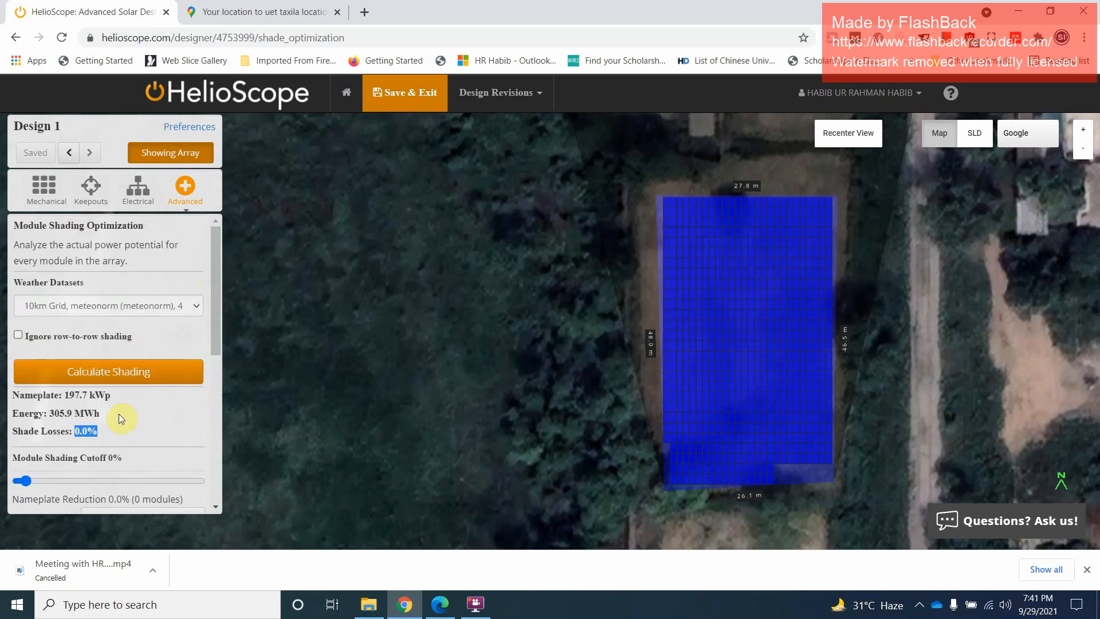
left_click(729, 303)
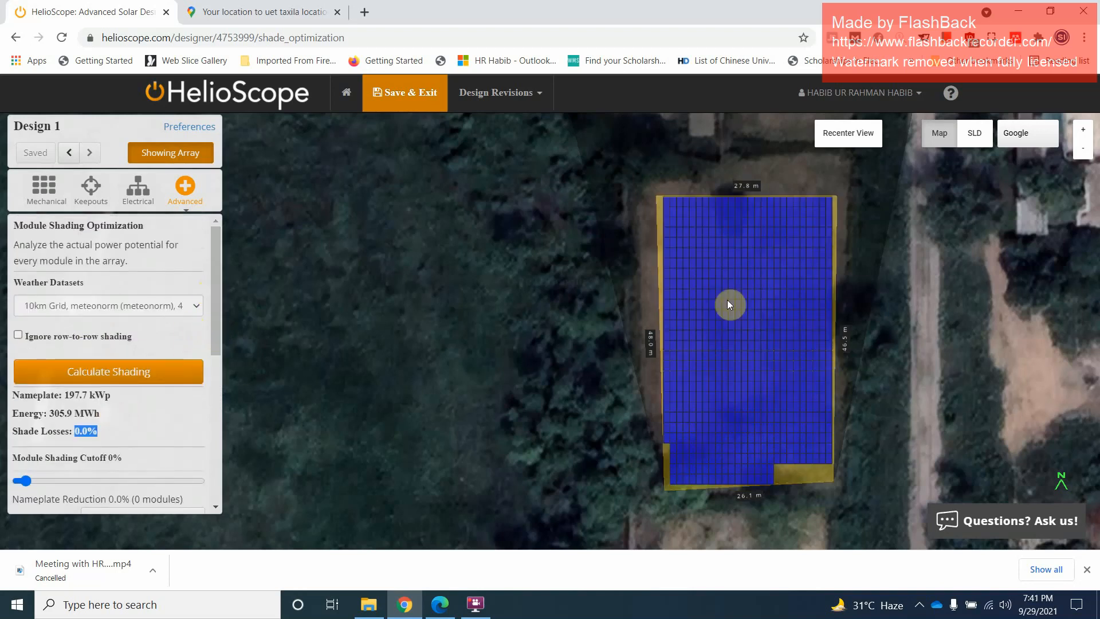
left_click(260, 302)
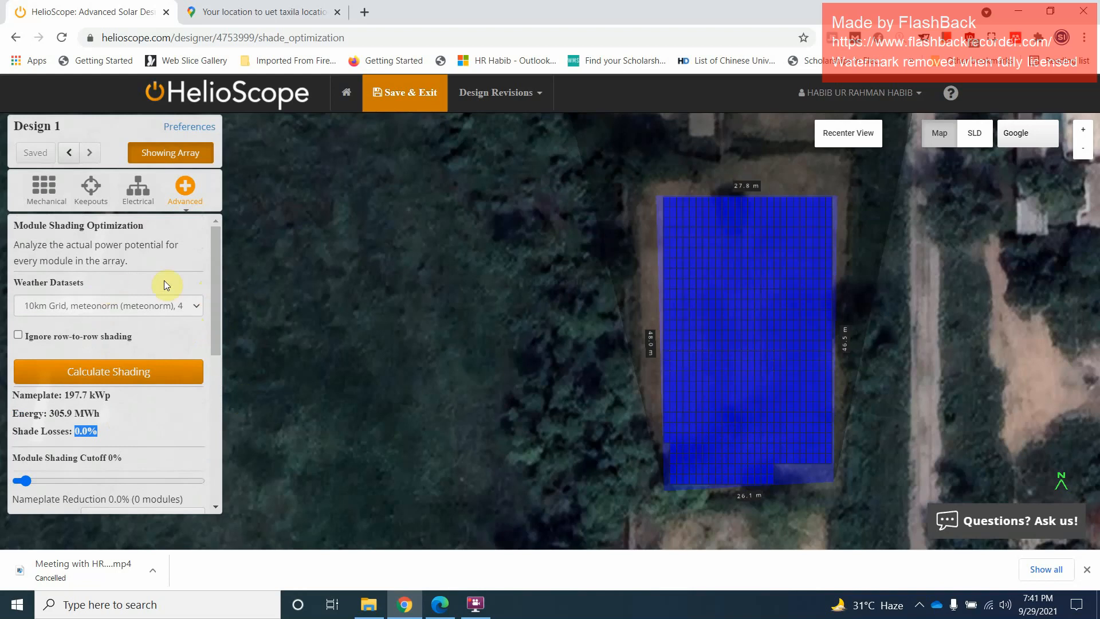
left_click(19, 335)
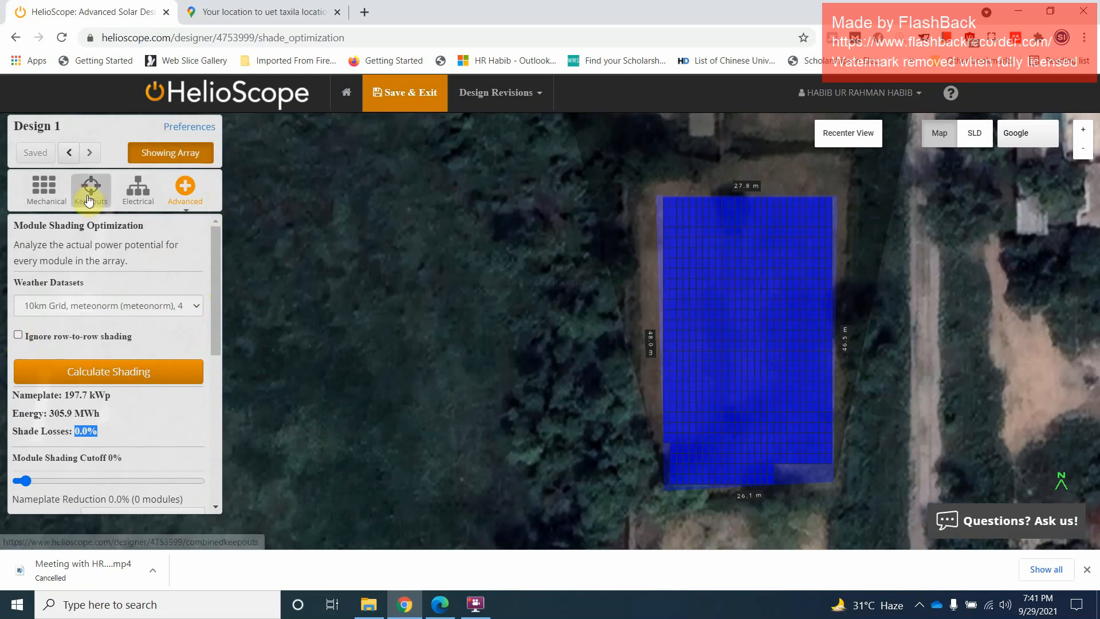
Save and exit the design and open the project's Condition Set 1 for editing
left_click(405, 107)
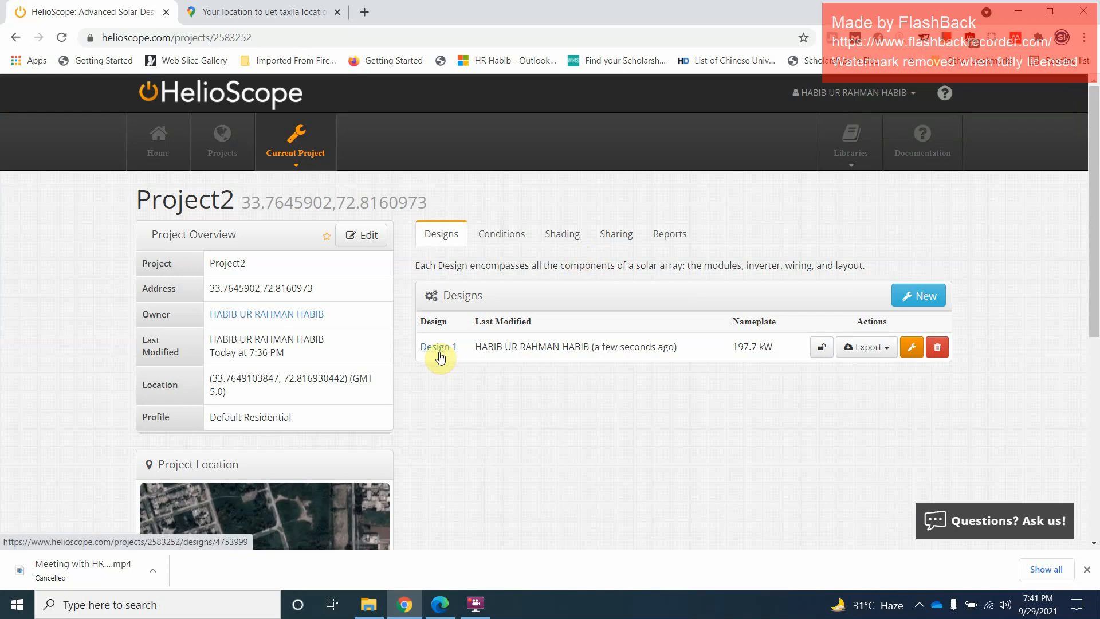
left_click(504, 236)
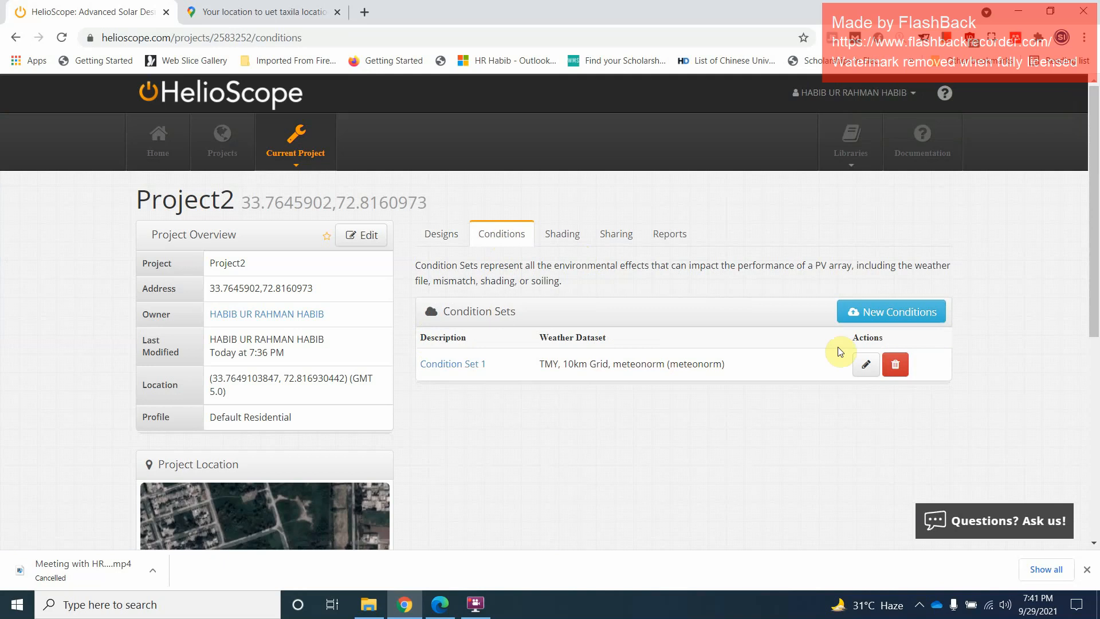
left_click(865, 366)
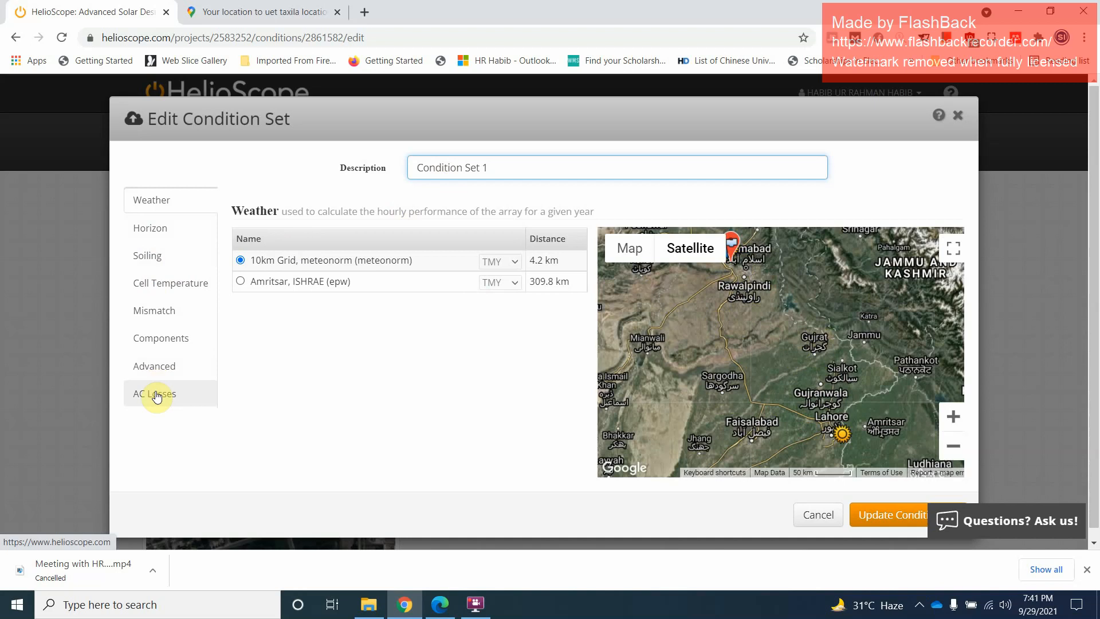
Review the condition set's horizon, soiling, cell temperature, mismatch, component, advanced and AC loss settings, and close it without updating
left_click(166, 225)
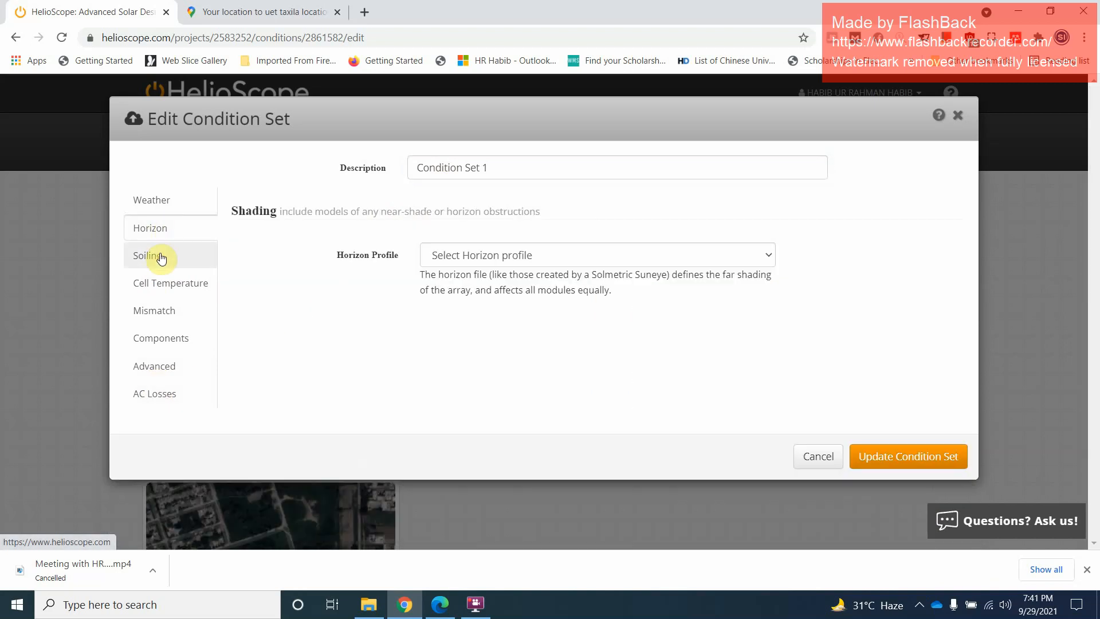
left_click(161, 257)
left_click(162, 286)
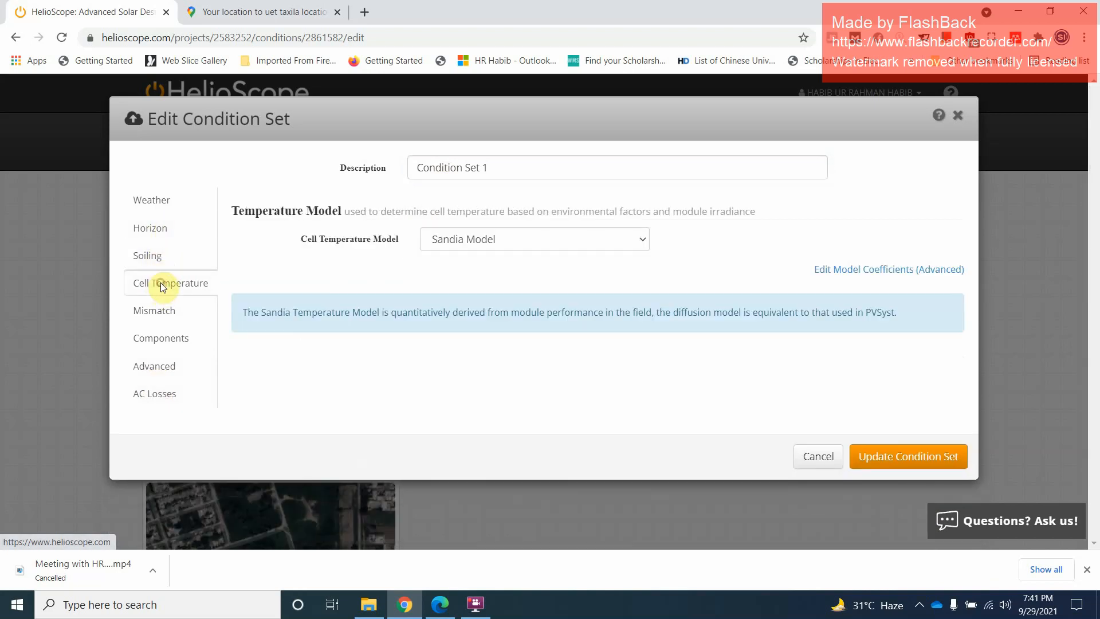
left_click(160, 259)
left_click(158, 287)
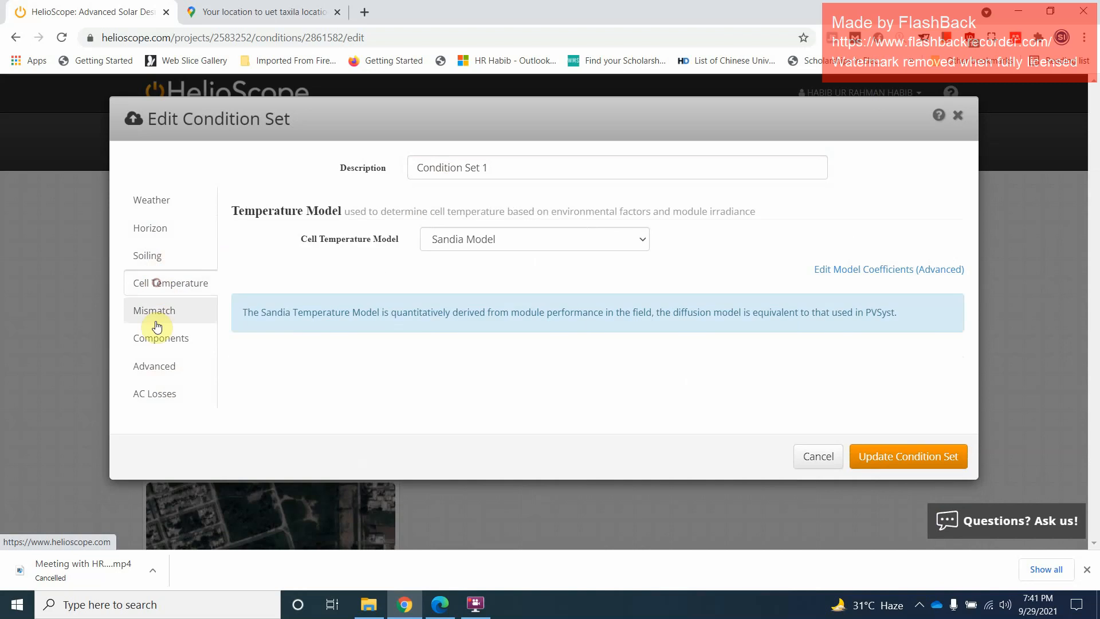
left_click(155, 319)
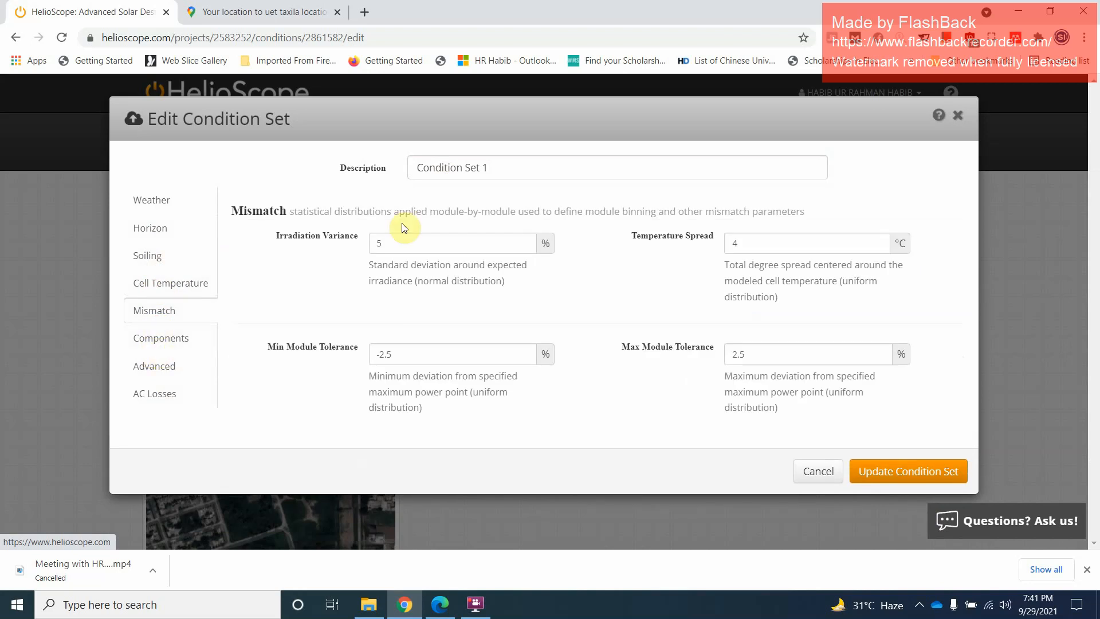
left_click(172, 344)
left_click(167, 370)
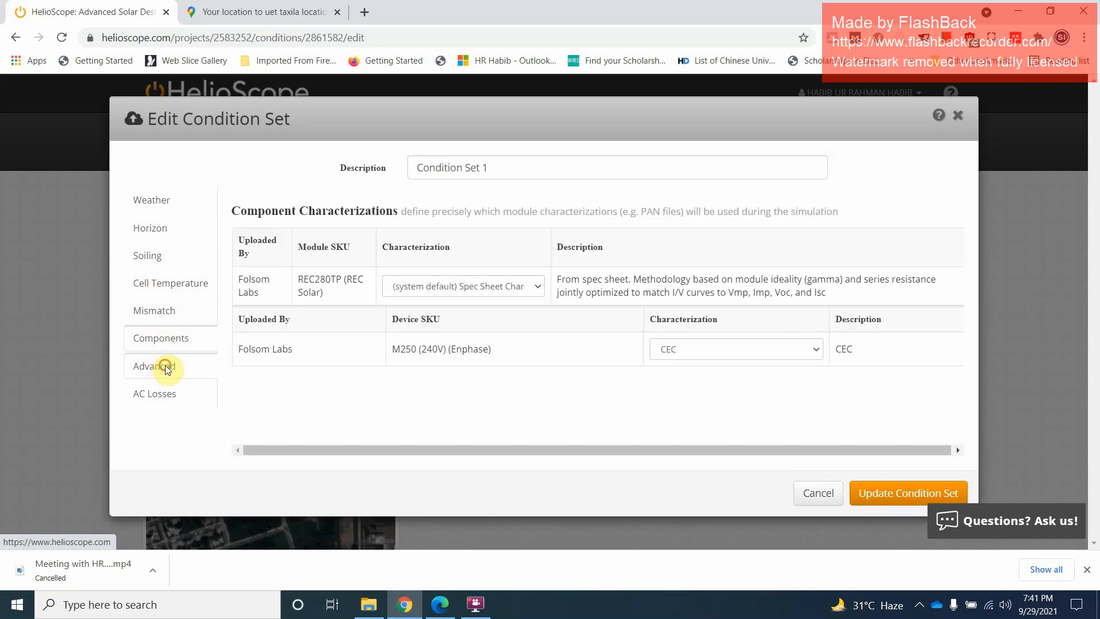
left_click(166, 396)
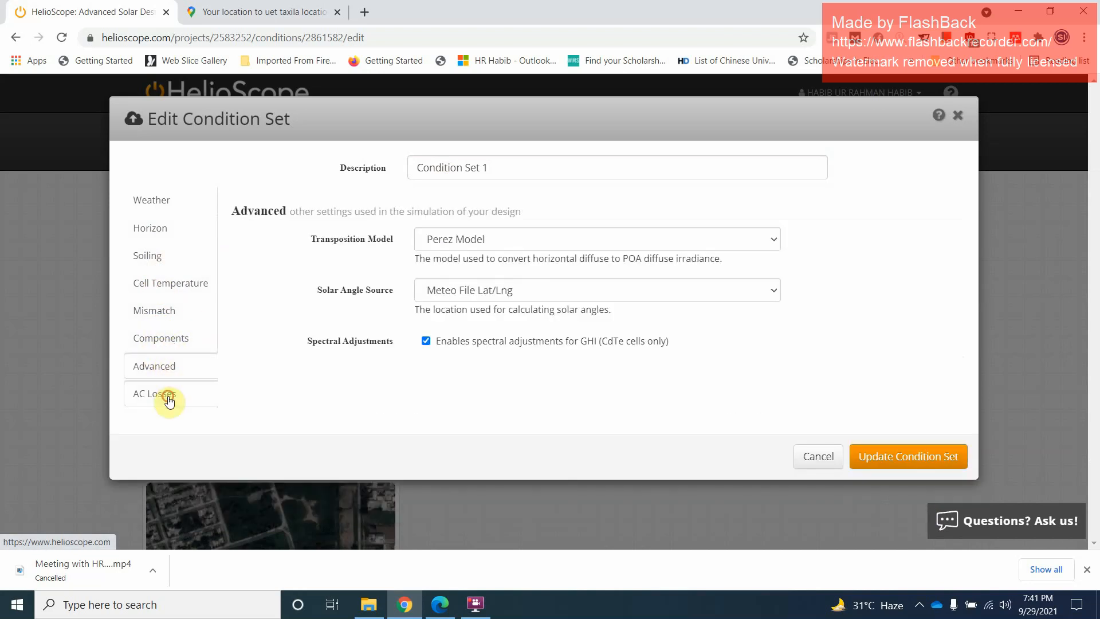
left_click(823, 469)
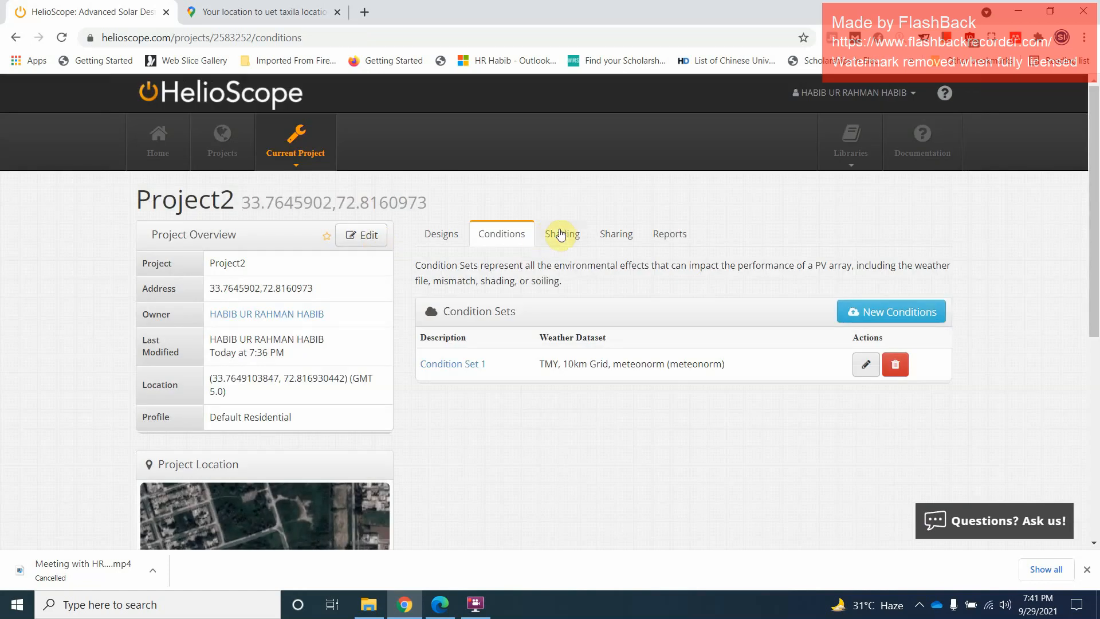
Simulate Design 1 under Condition Set 1 and open its production report
left_click(562, 233)
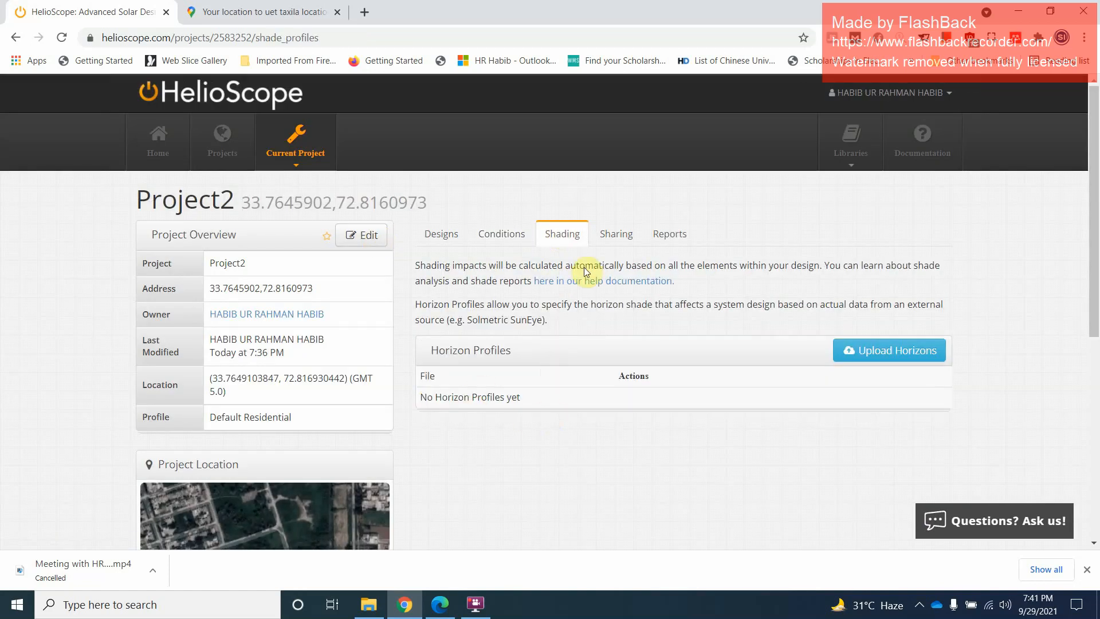
left_click(610, 250)
left_click(669, 234)
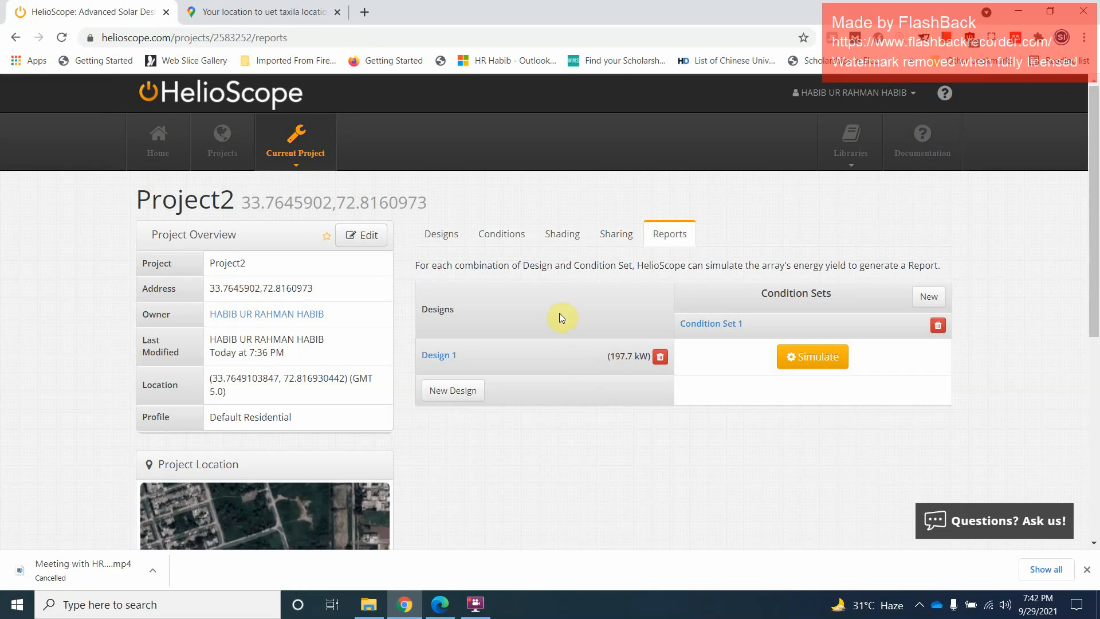
left_click(824, 365)
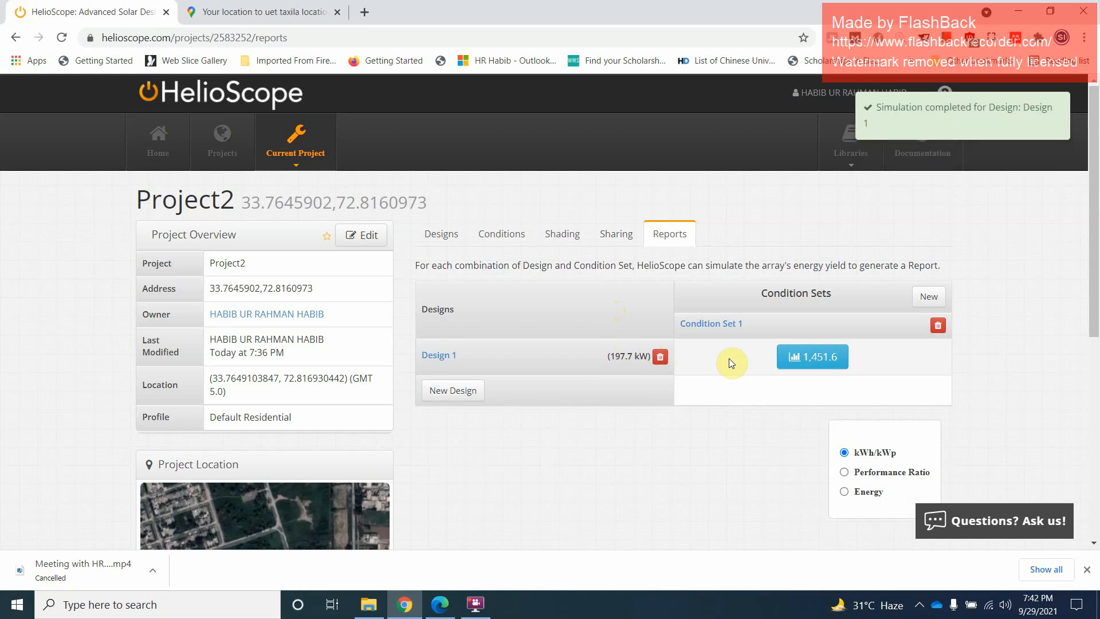
left_click(803, 358)
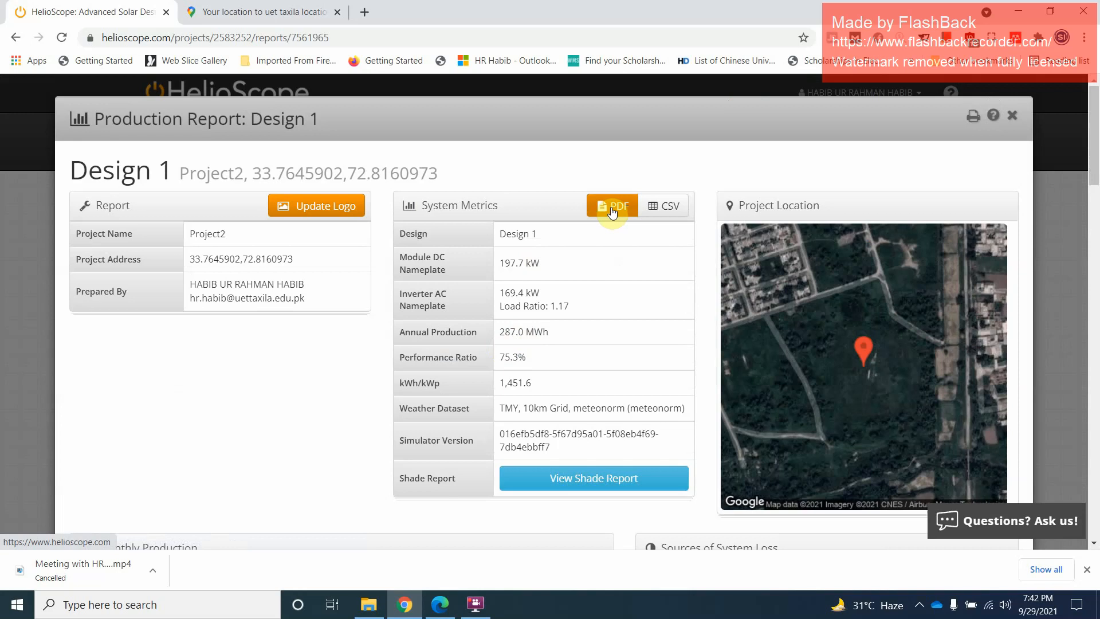
Export the production report as a PDF named "2 helioscope_simulation_7561965_summary" in the PG > Helioscope folder on drive E
left_click(612, 207)
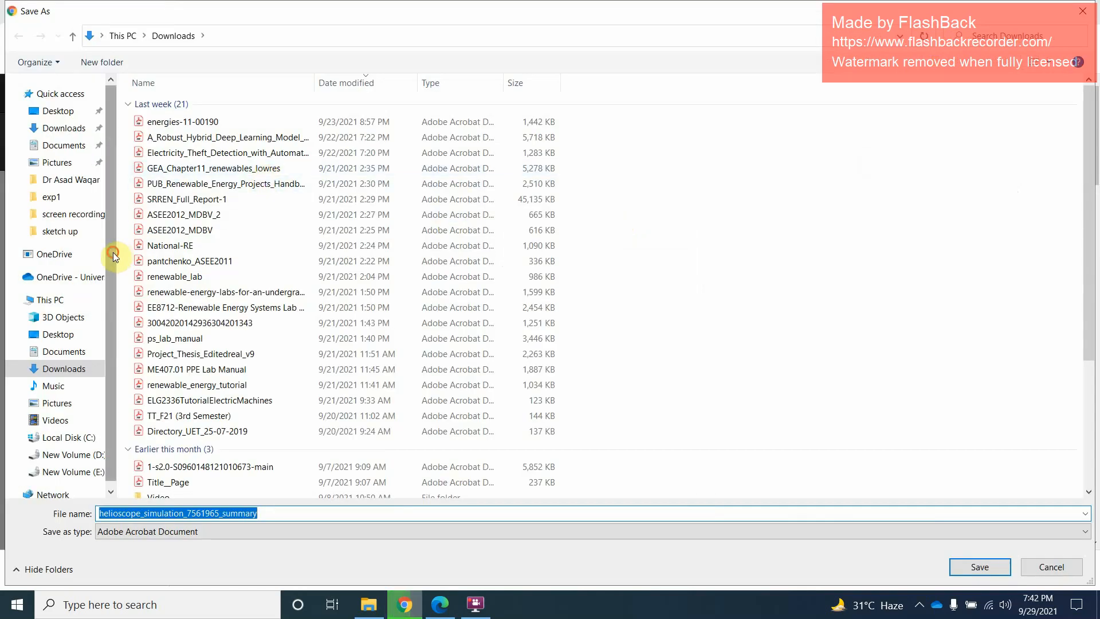
left_click(65, 232)
left_click(72, 36)
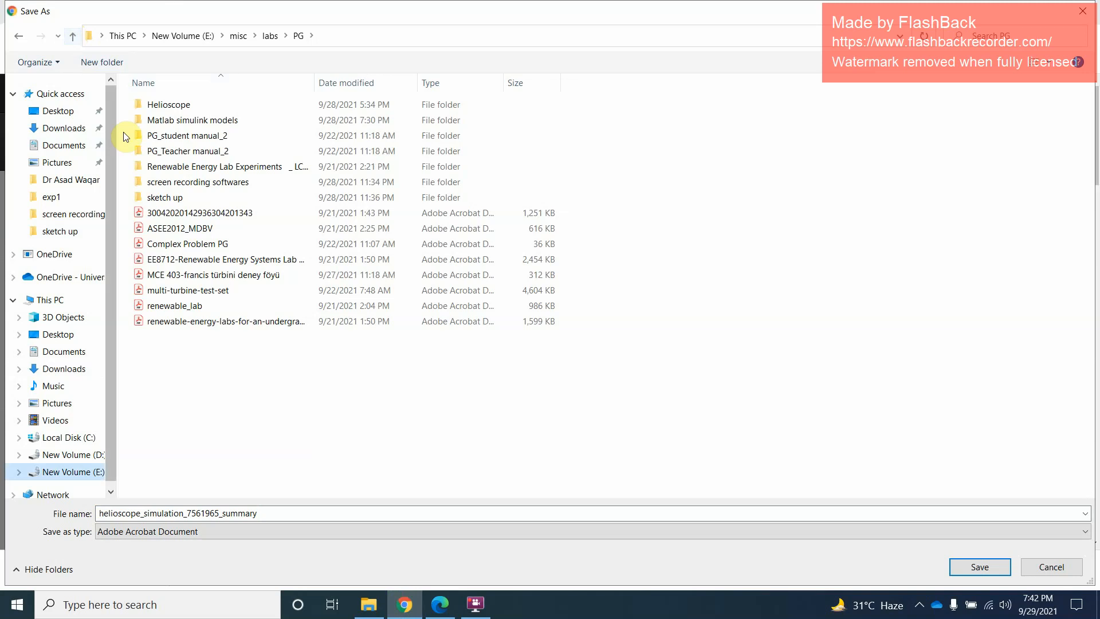
double_click(175, 107)
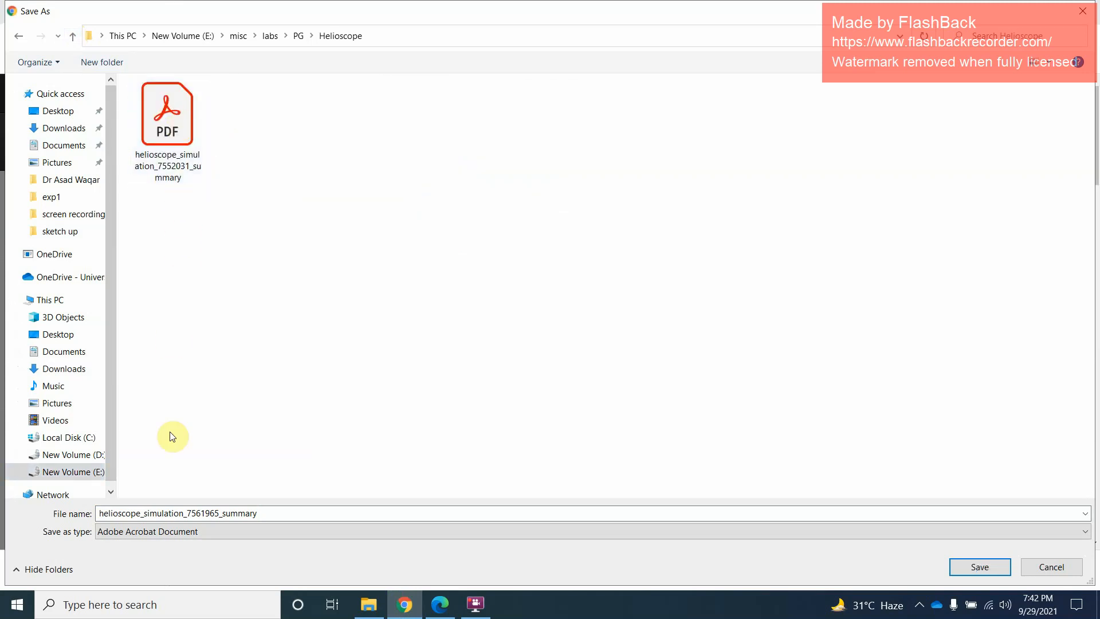
double_click(264, 513)
left_click(281, 512)
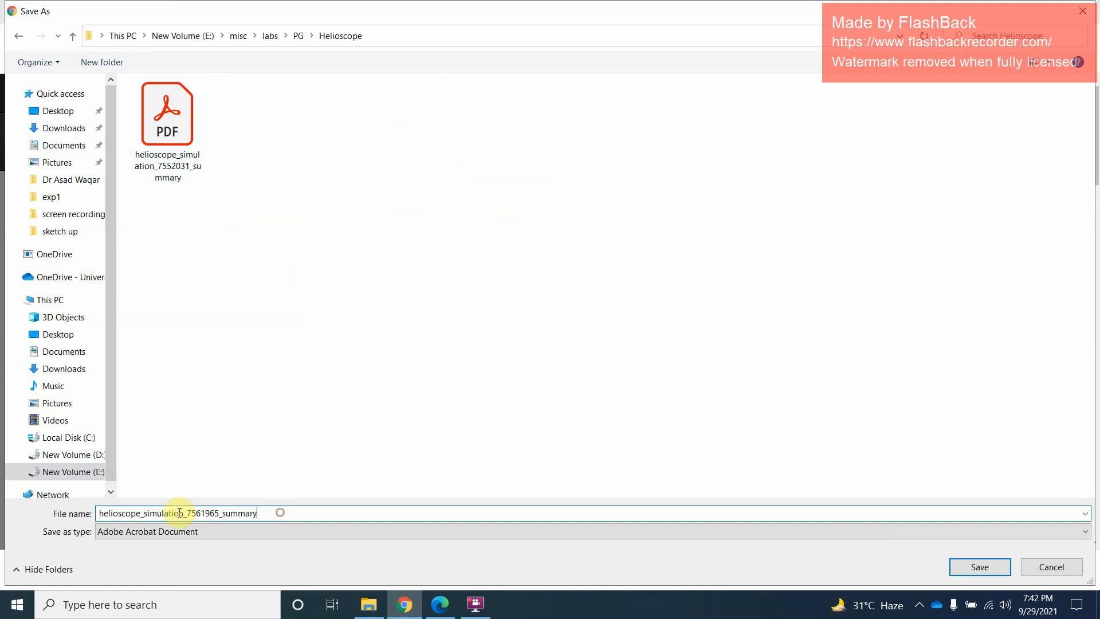
left_click(101, 513)
type("2")
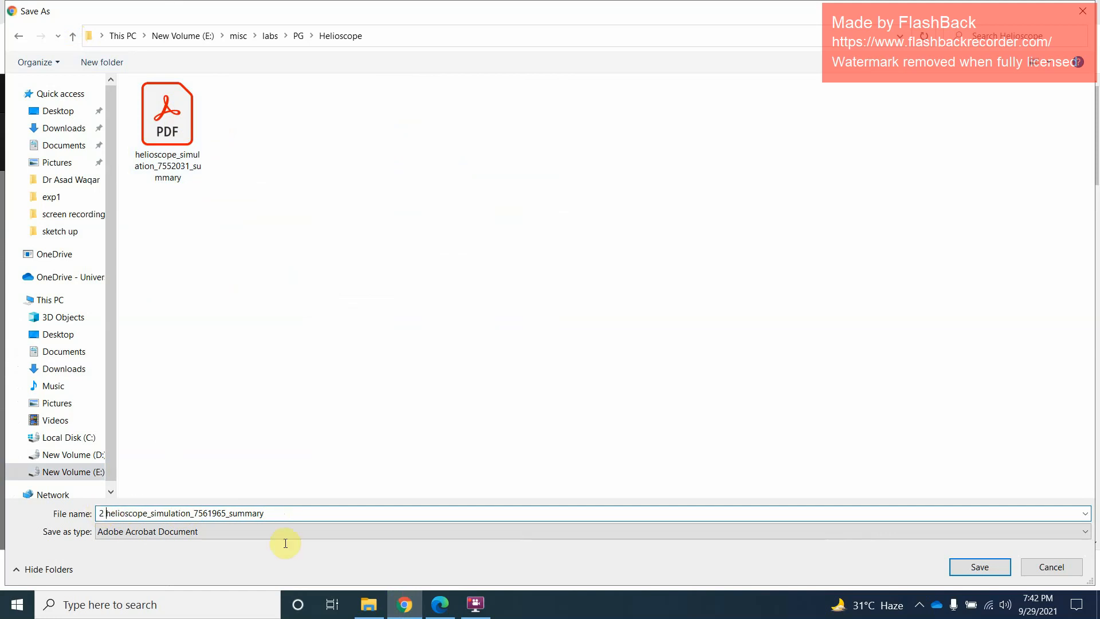
left_click(967, 568)
Open the saved PDF report and examine its system metrics, monthly production, system losses, annual production, condition set and detailed layout
left_click(80, 570)
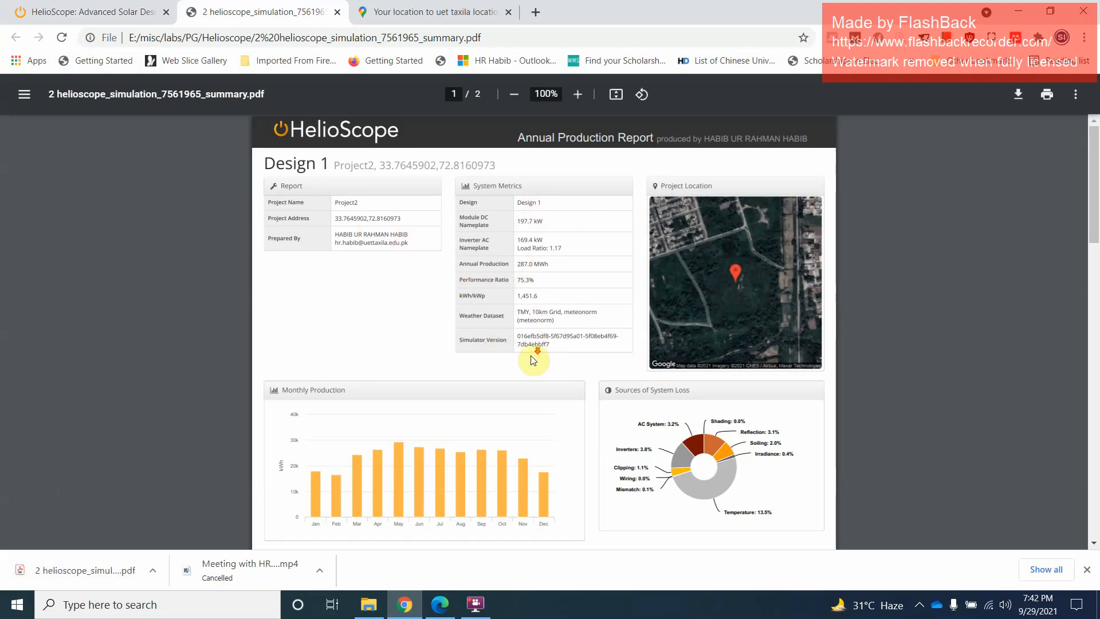
scroll(528, 355, "down", 5)
scroll(530, 365, "down", 5)
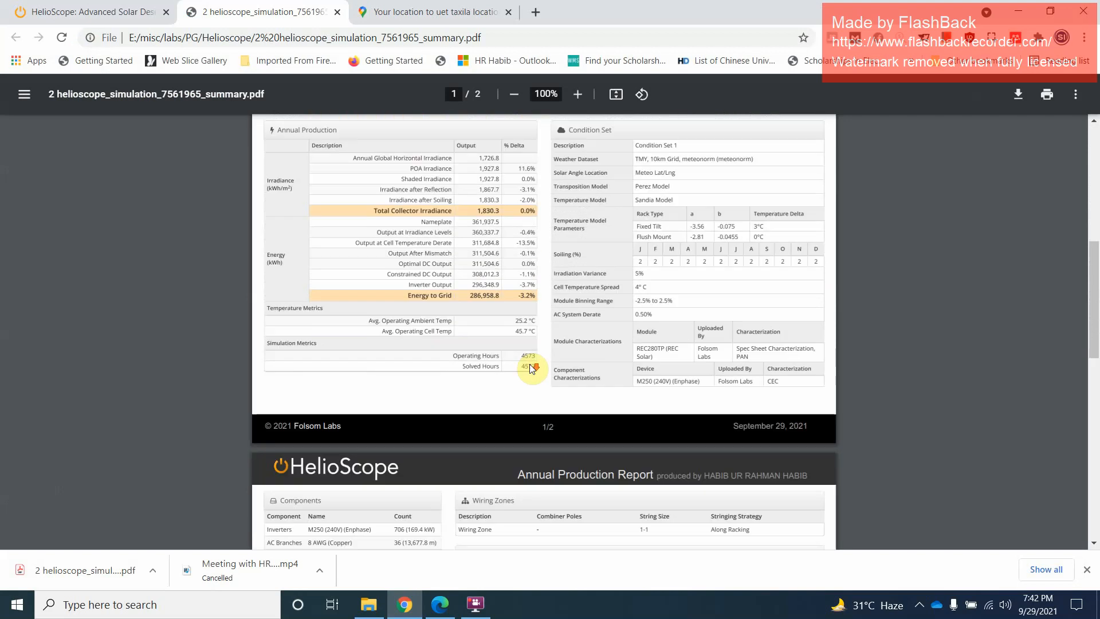
scroll(548, 379, "down", 6)
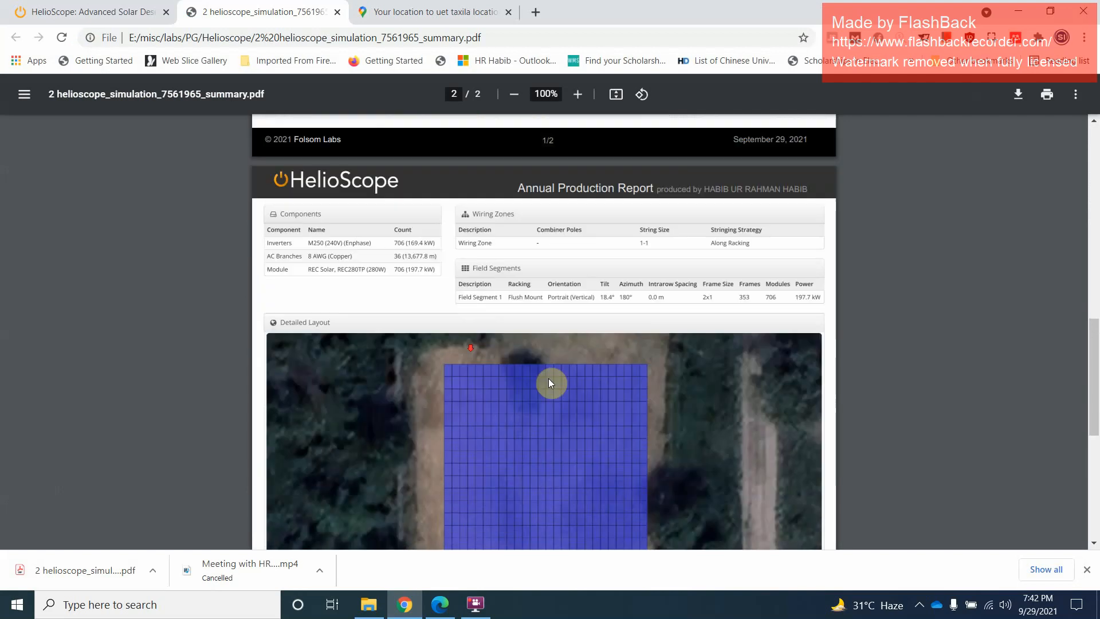
scroll(553, 377, "up", 15)
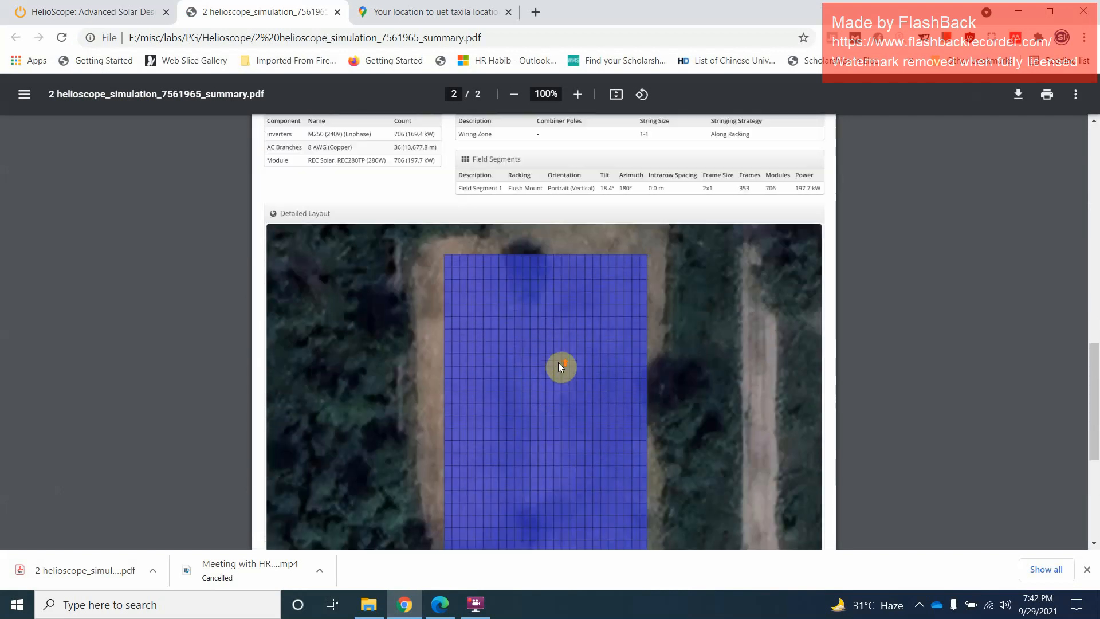
scroll(522, 409, "down", 12)
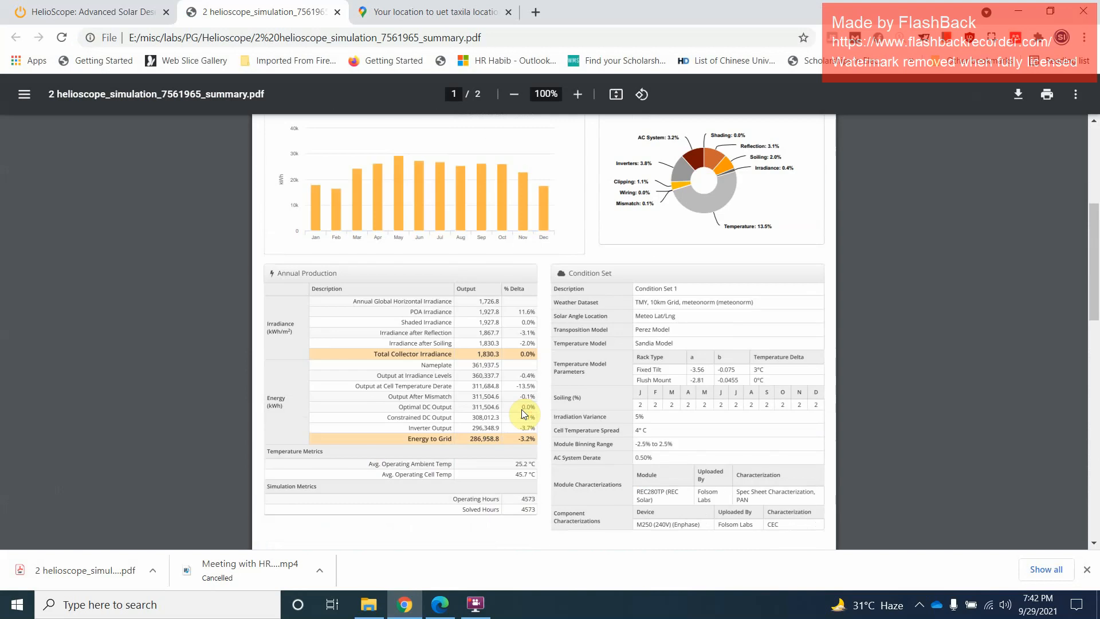
scroll(446, 340, "up", 12)
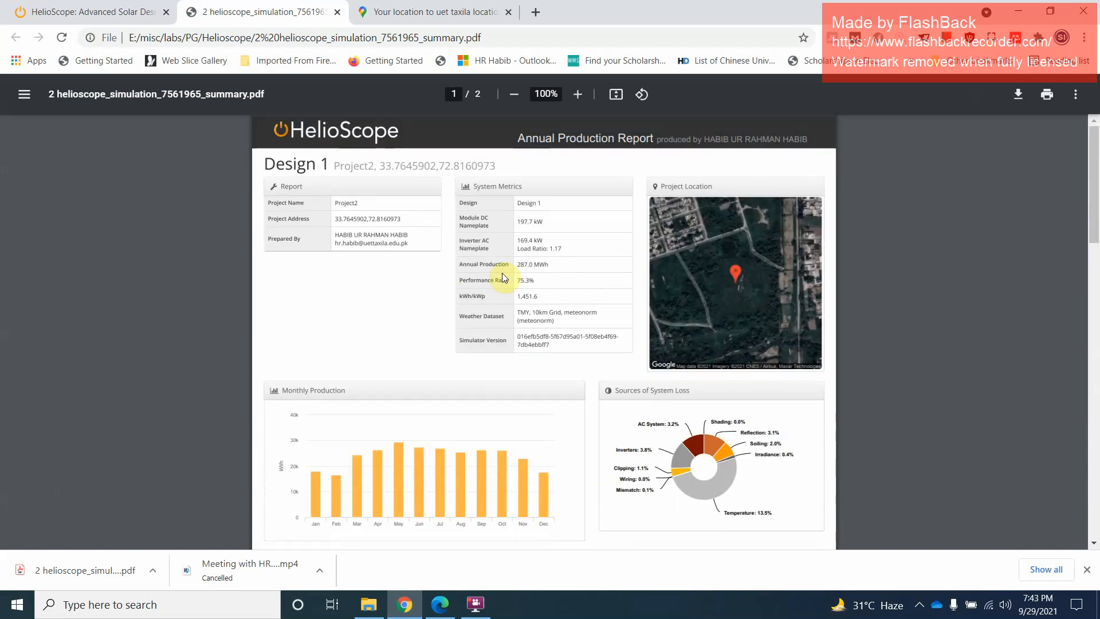
scroll(333, 484, "down", 1)
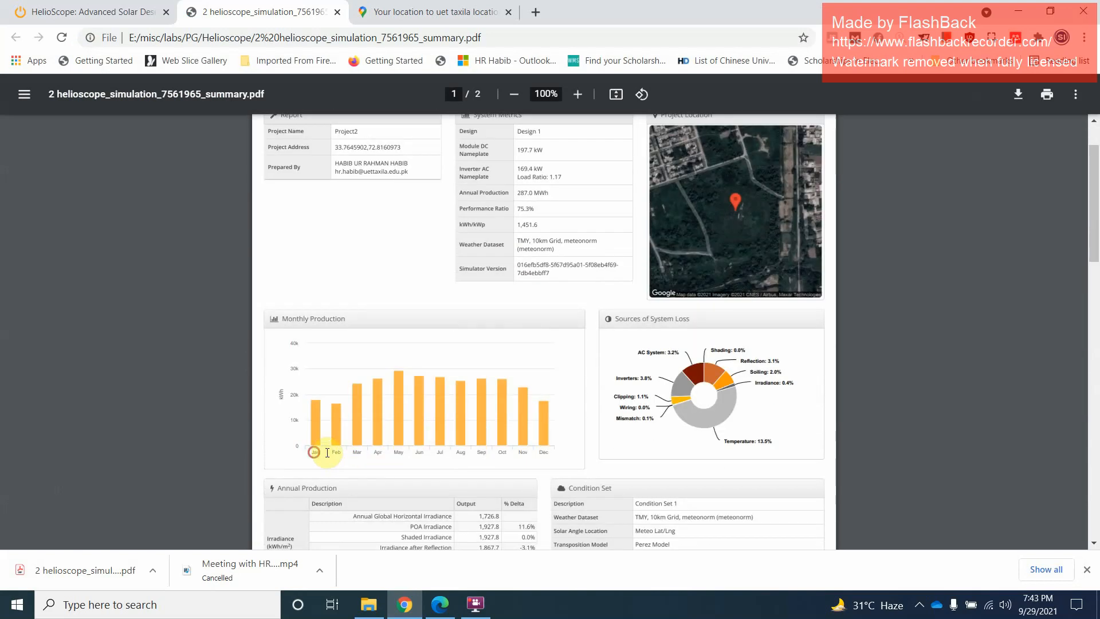
Examine the PDF report's monthly production chart, from its January to December labels to its kWh axis
left_click_drag(344, 452, 391, 457)
left_click_drag(481, 457, 410, 431)
scroll(422, 395, "down", 2)
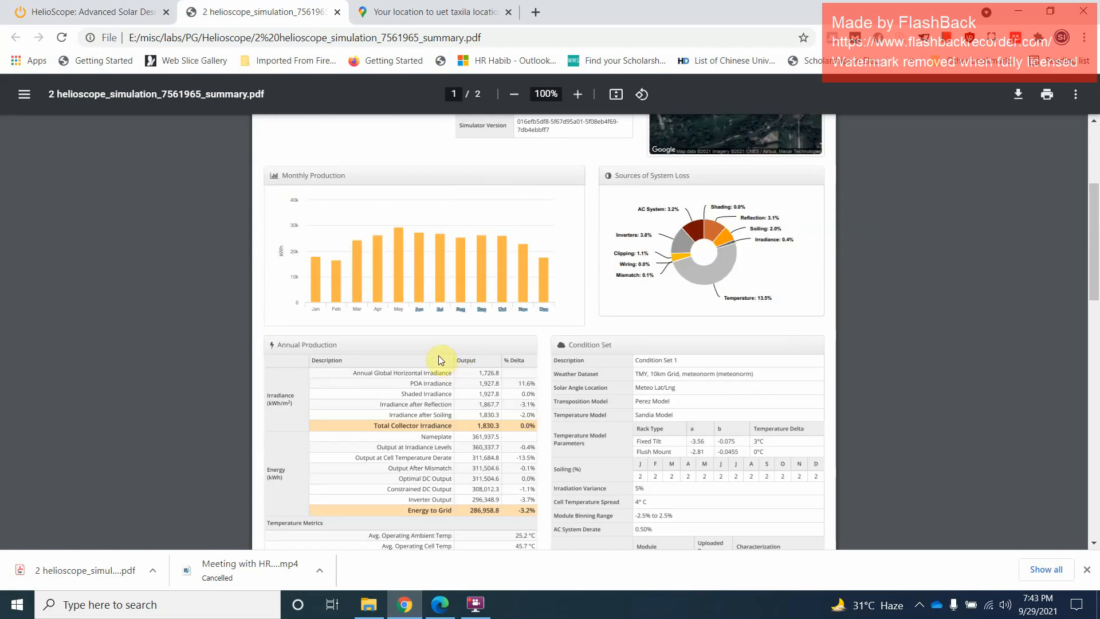
left_click(281, 251)
left_click_drag(282, 243, 283, 262)
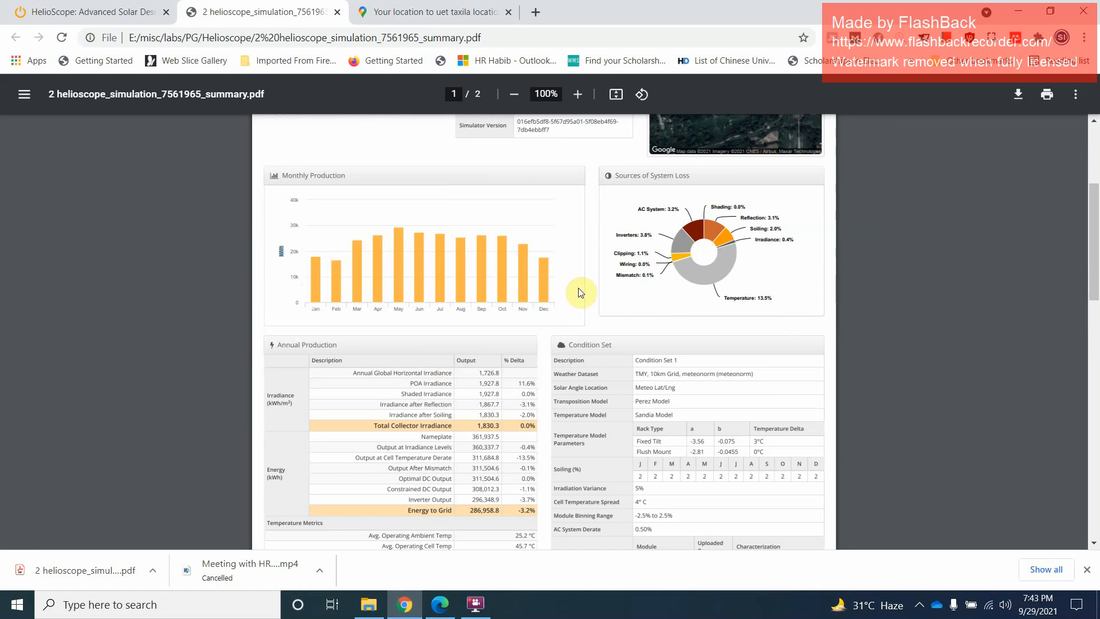
scroll(407, 342, "down", 3)
scroll(486, 266, "down", 6)
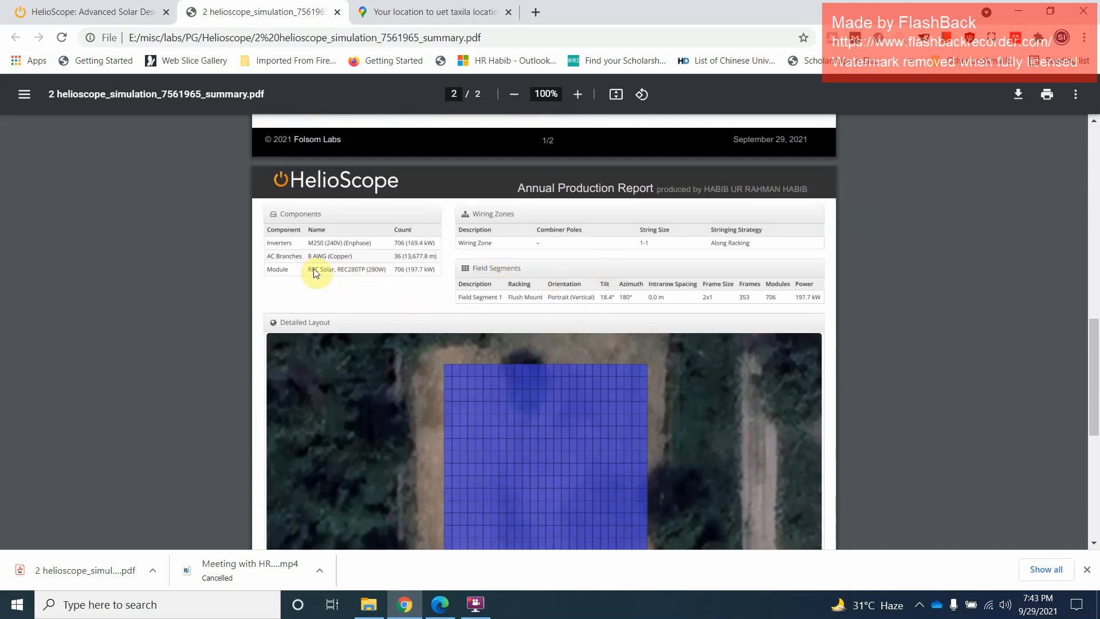
Examine the components, field segments and detailed layout on the PDF's second page, and close the PDF
left_click(395, 270)
scroll(586, 368, "down", 5)
scroll(602, 386, "up", 2)
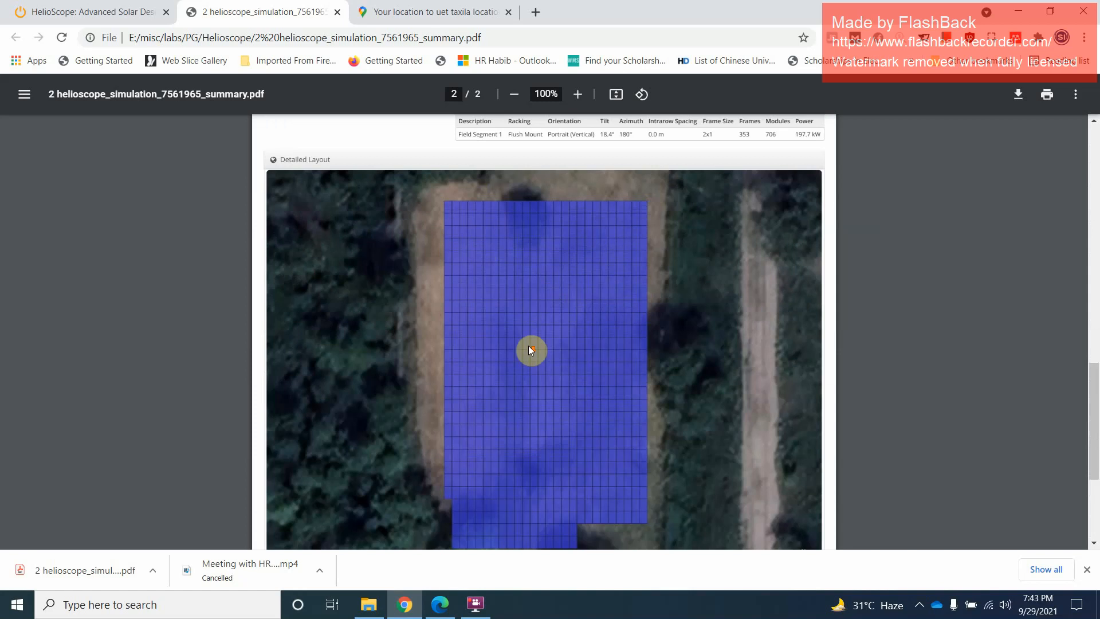
scroll(611, 398, "down", 4)
scroll(613, 399, "up", 4)
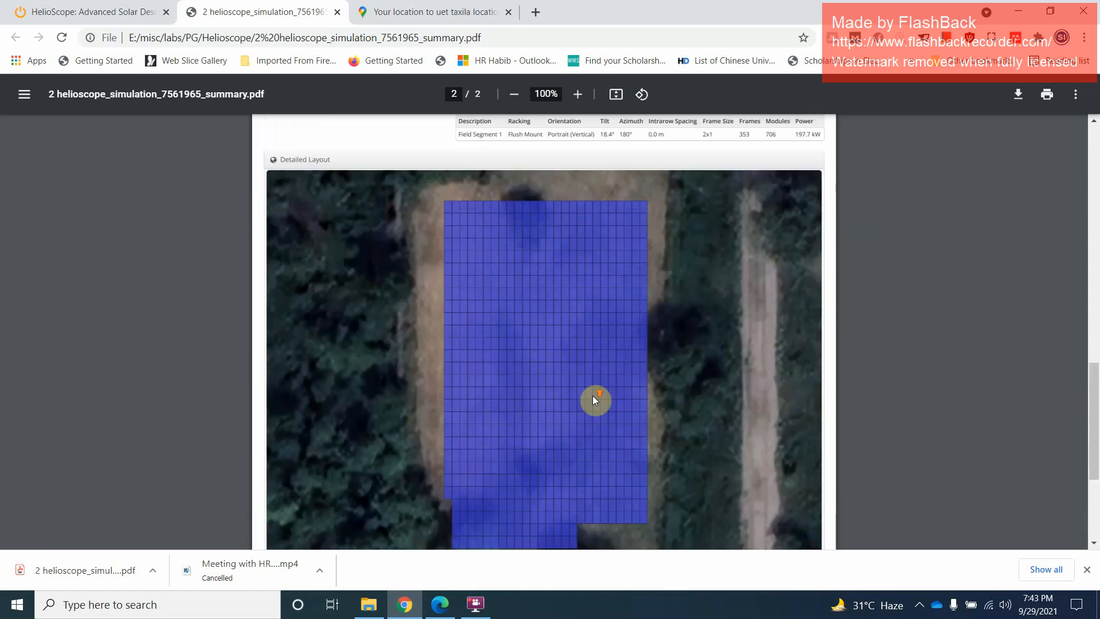
scroll(592, 400, "up", 3)
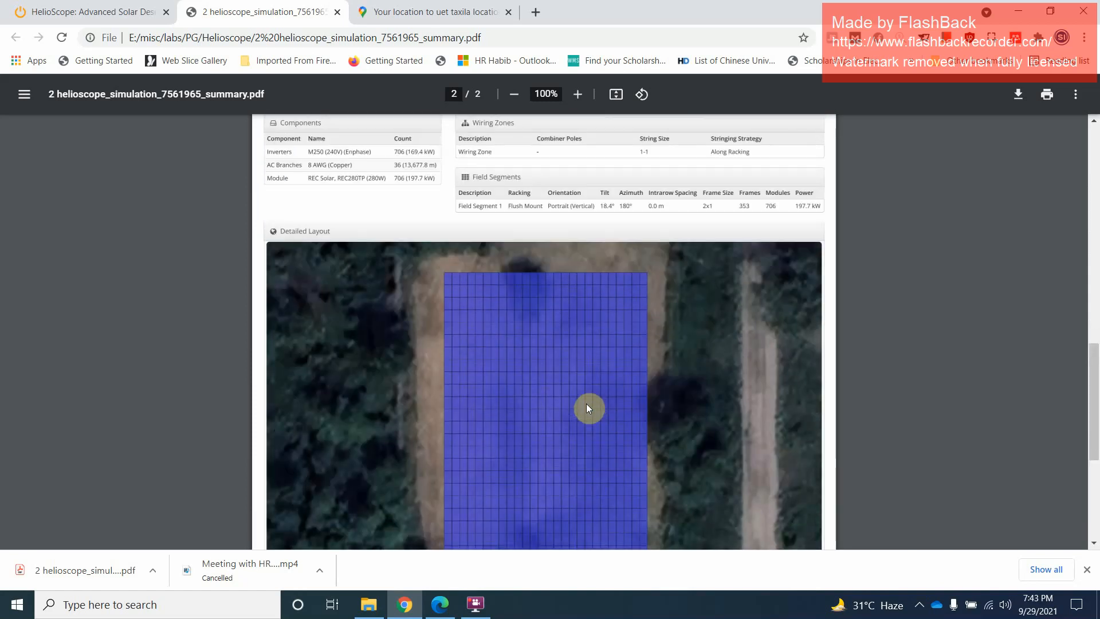
scroll(546, 383, "up", 10)
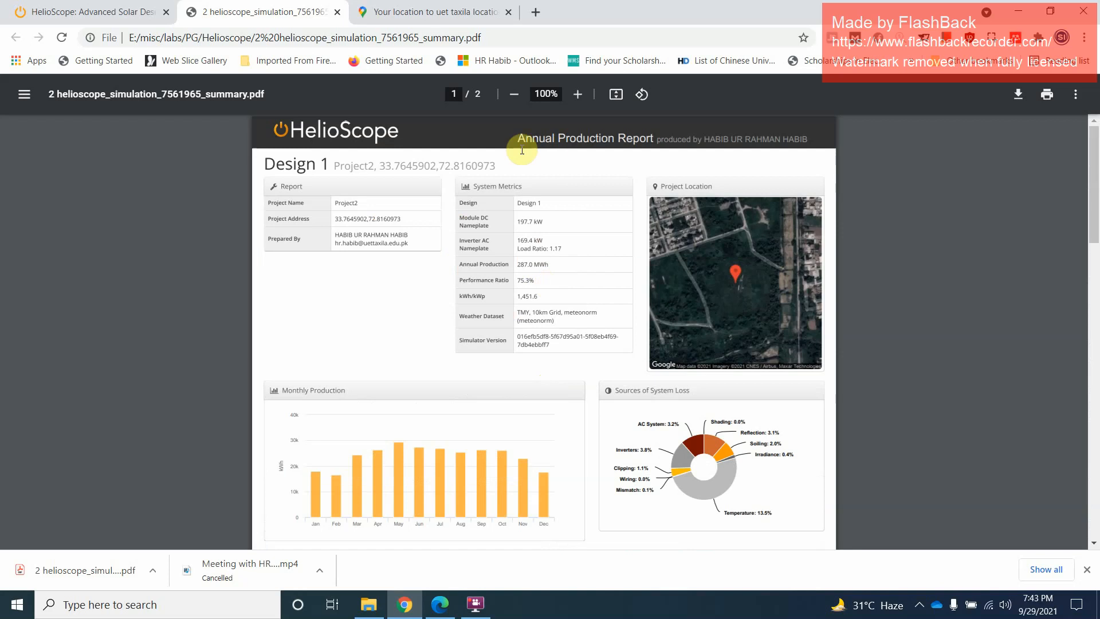
left_click(338, 12)
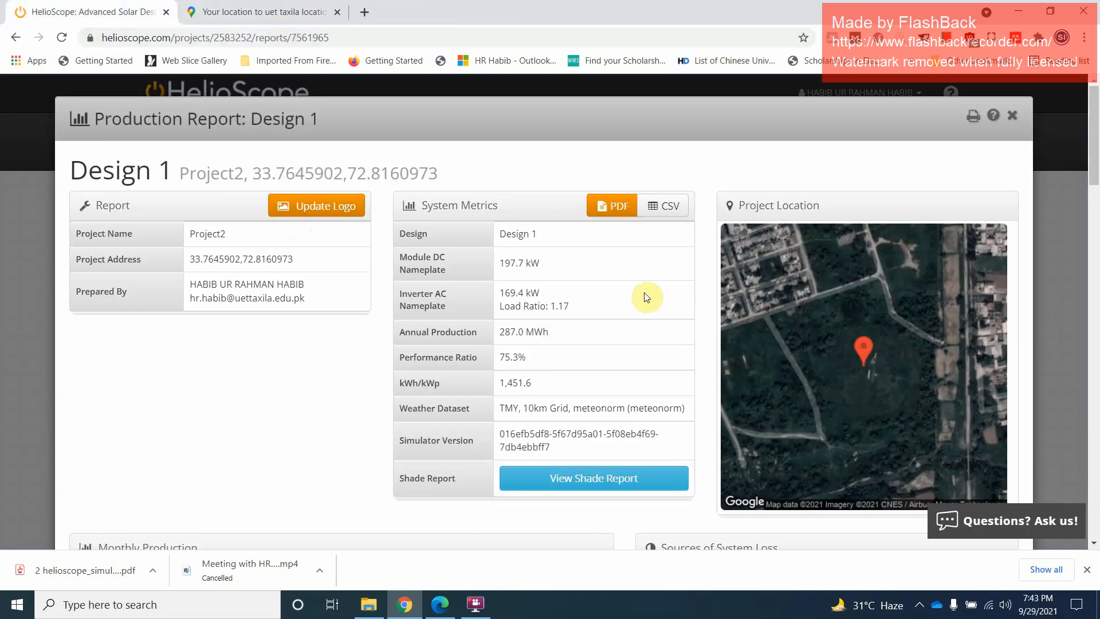
Open the shade report for Design 1 and examine its shading heatmap, shading by field segment and solar access by month
scroll(596, 357, "down", 3)
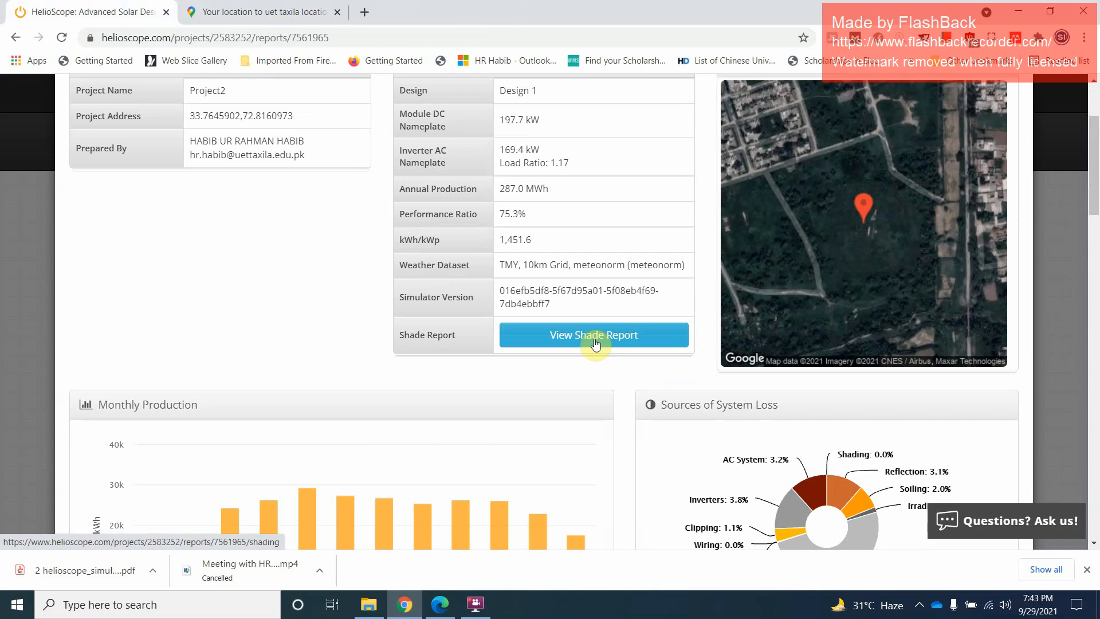
left_click(594, 338)
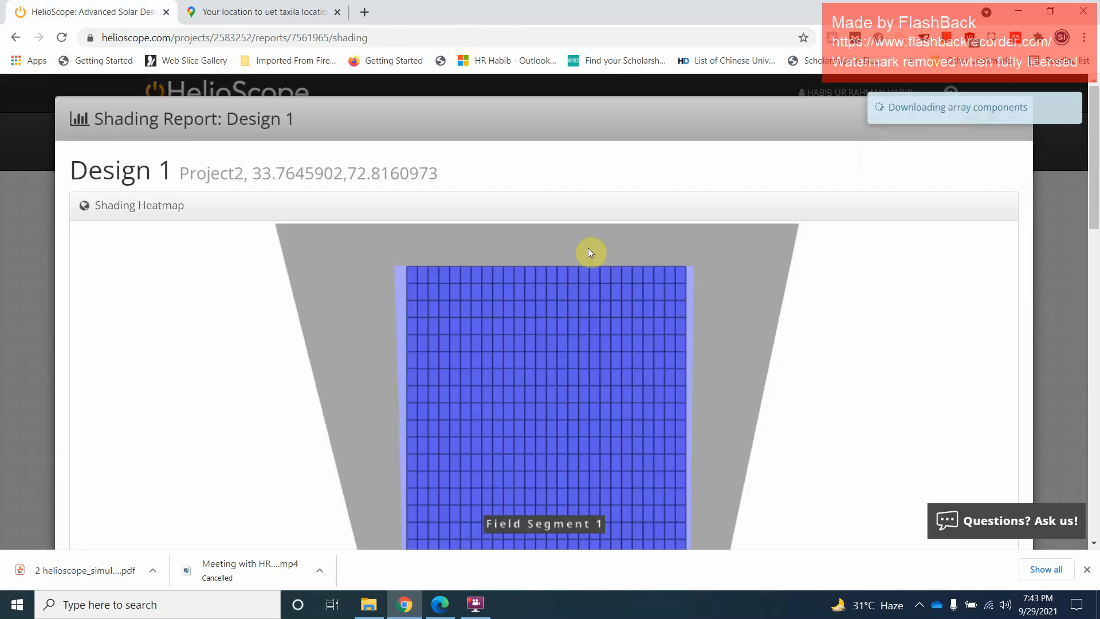
scroll(588, 286, "down", 4)
scroll(585, 307, "up", 4)
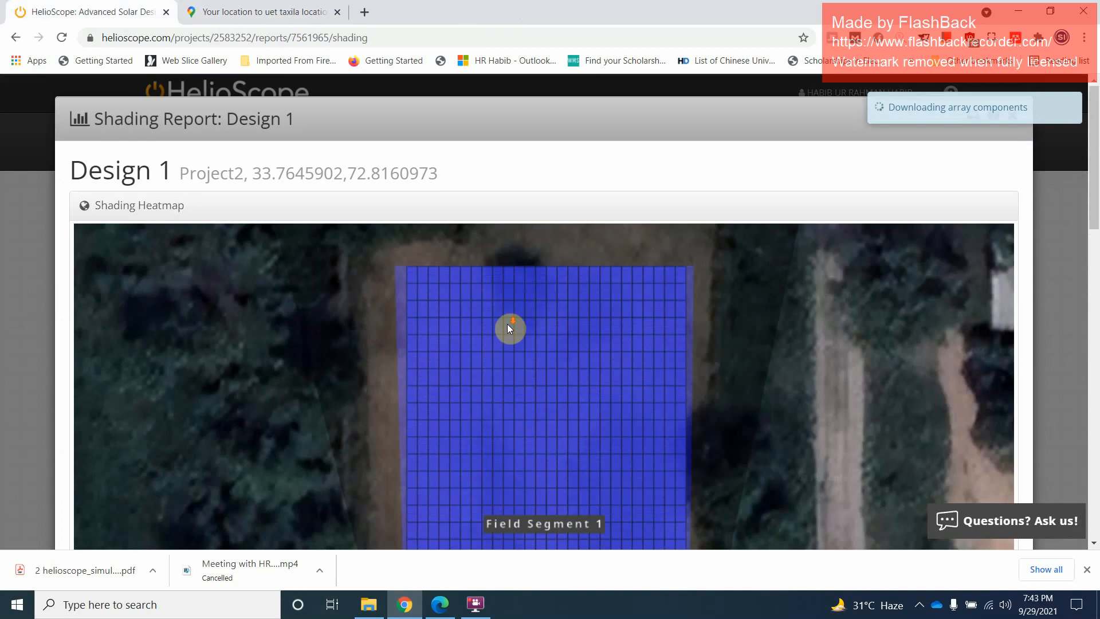
scroll(508, 327, "down", 6)
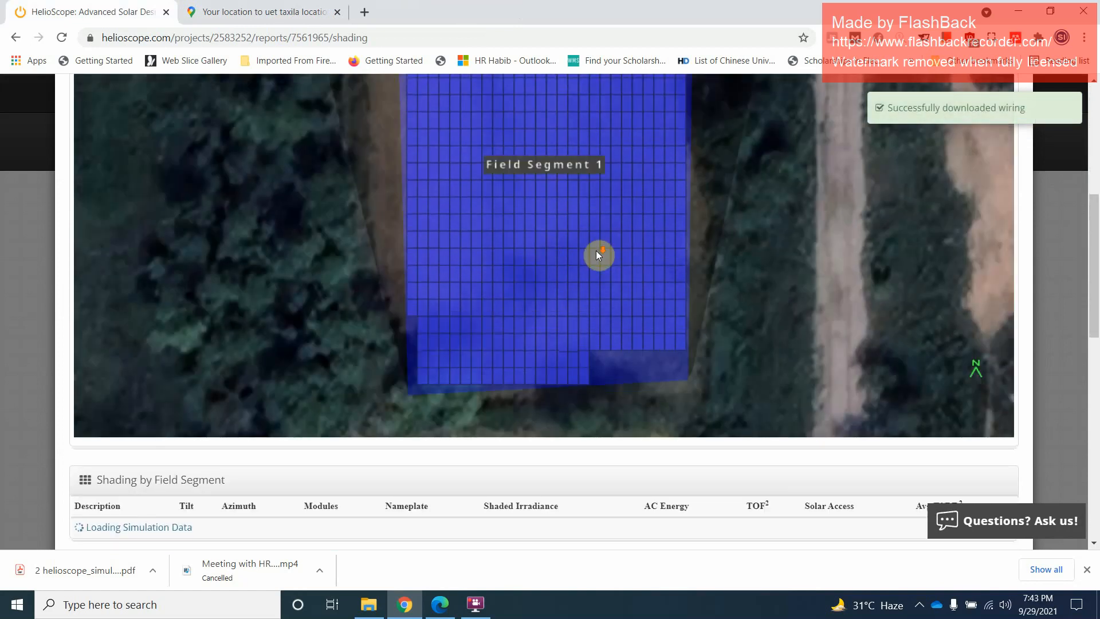
scroll(593, 269, "down", 1)
scroll(579, 272, "down", 5)
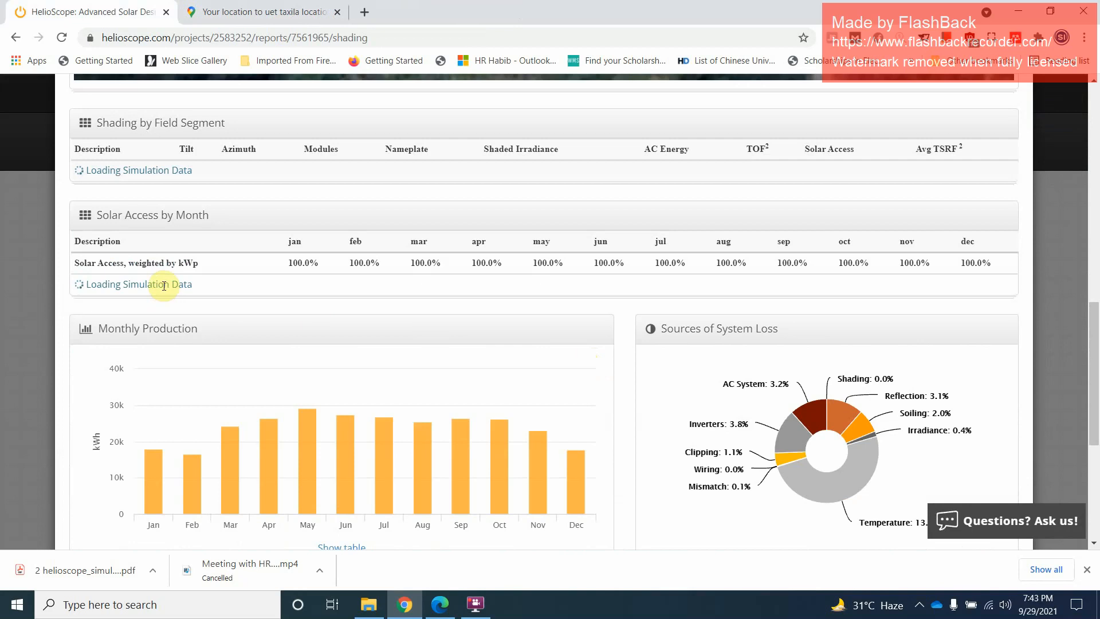
scroll(532, 396, "down", 5)
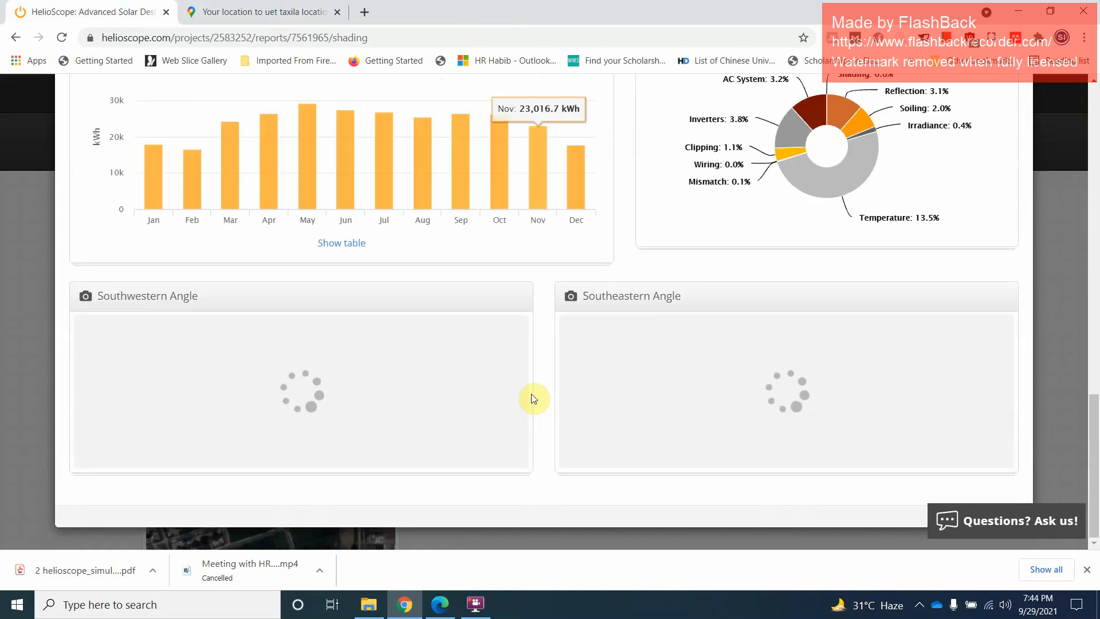
scroll(636, 364, "up", 18)
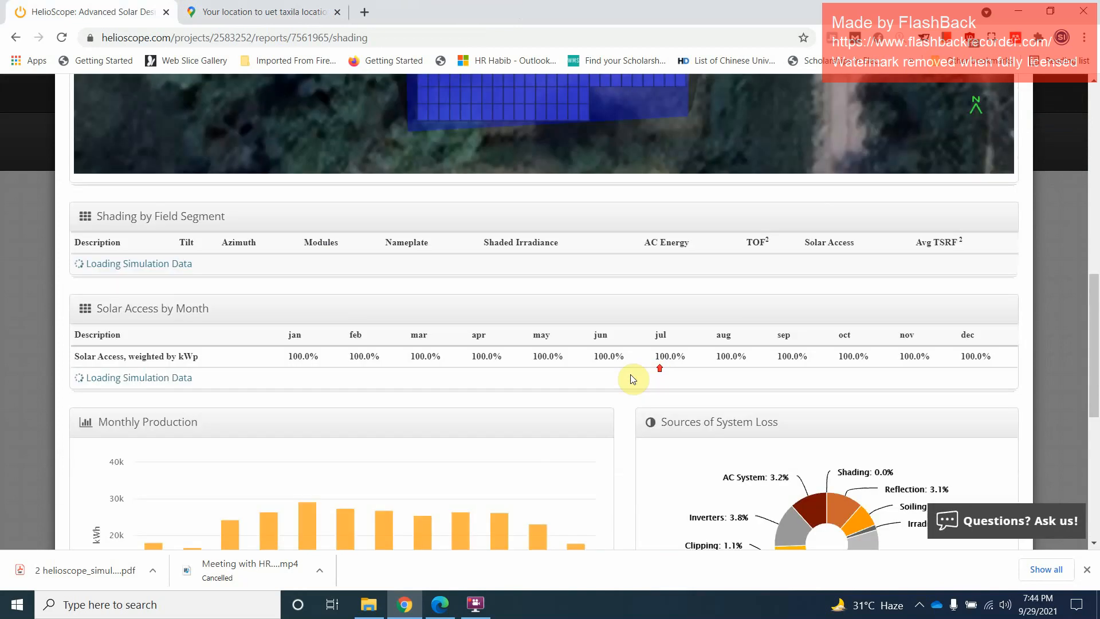
scroll(179, 378, "down", 5)
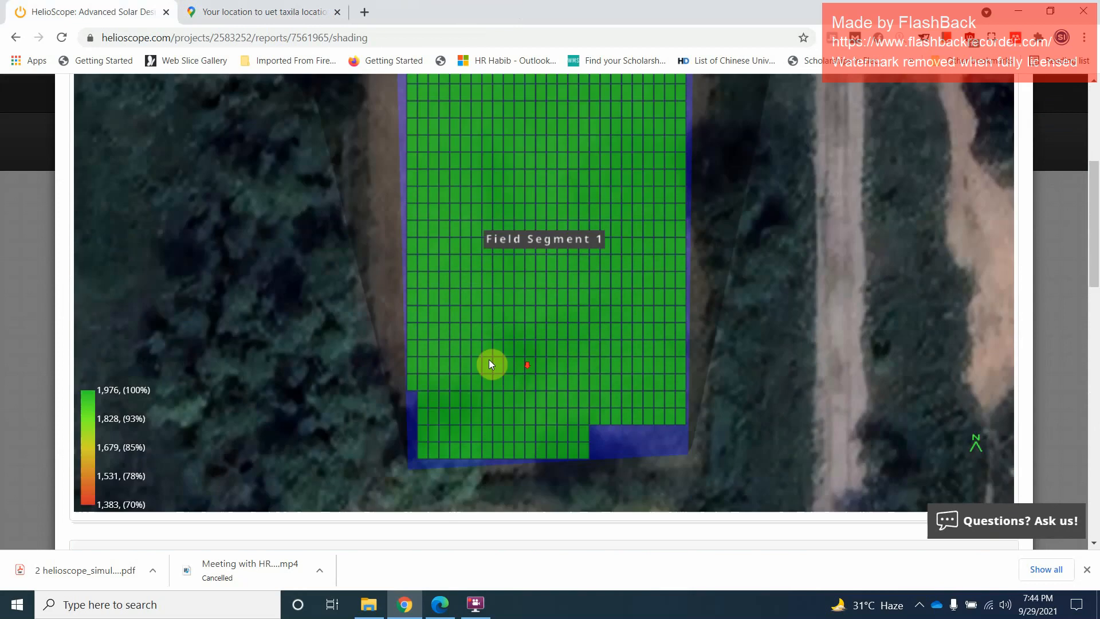
scroll(299, 360, "down", 5)
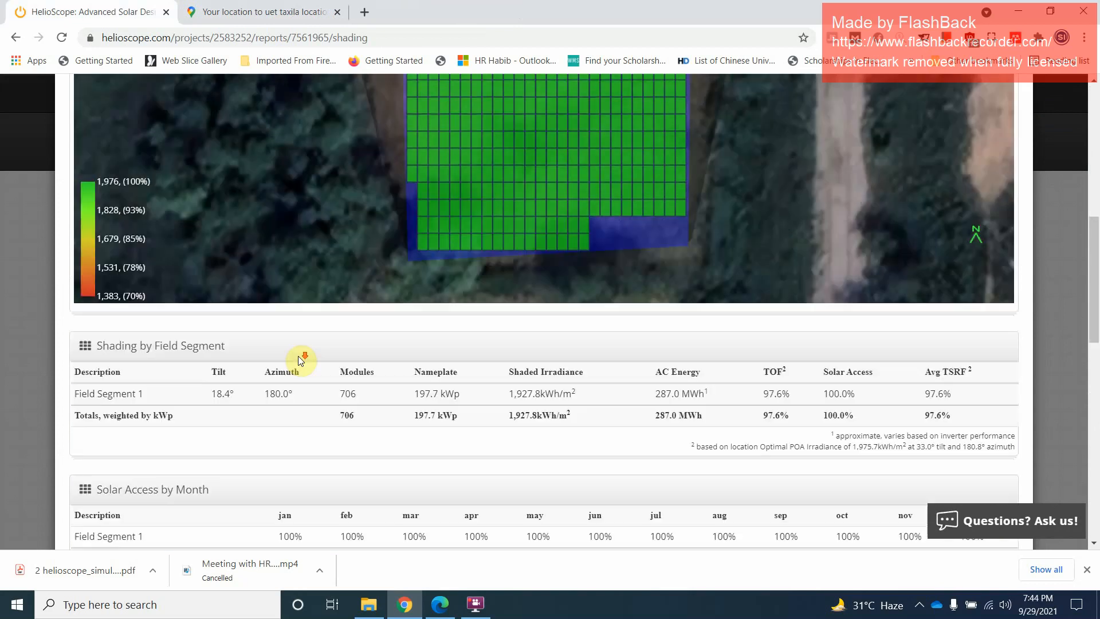
scroll(172, 325, "up", 10)
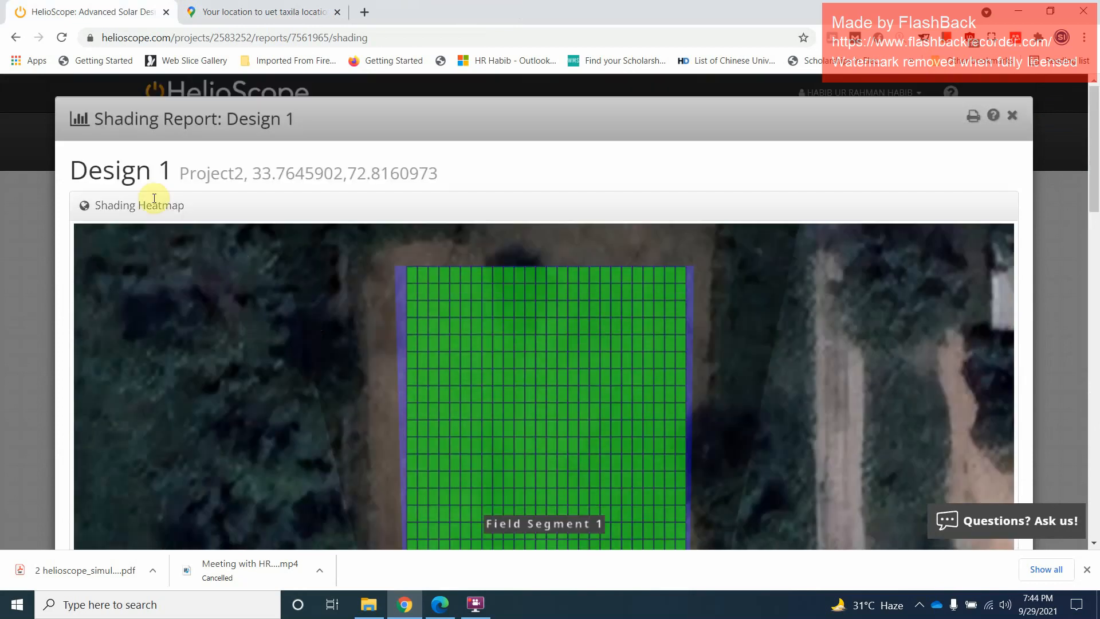
Check the project coordinates in the shading report's heading and examine the report down to its southwestern and southeastern angle views
left_click_drag(211, 175, 417, 149)
left_click(300, 351)
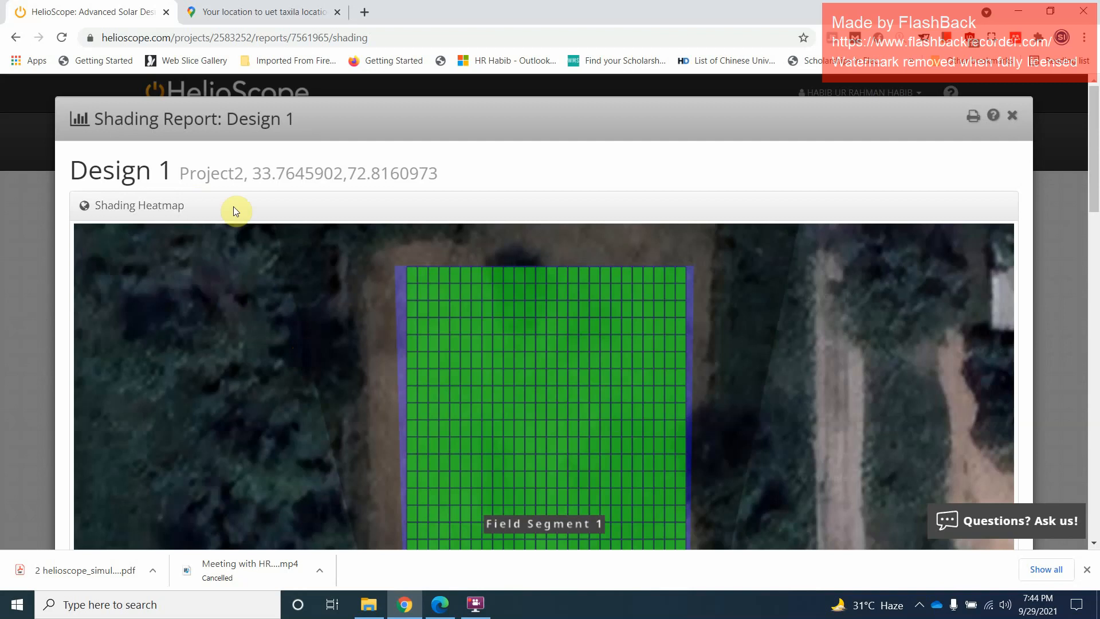
left_click_drag(258, 174, 452, 177)
left_click(452, 177)
scroll(300, 423, "down", 7)
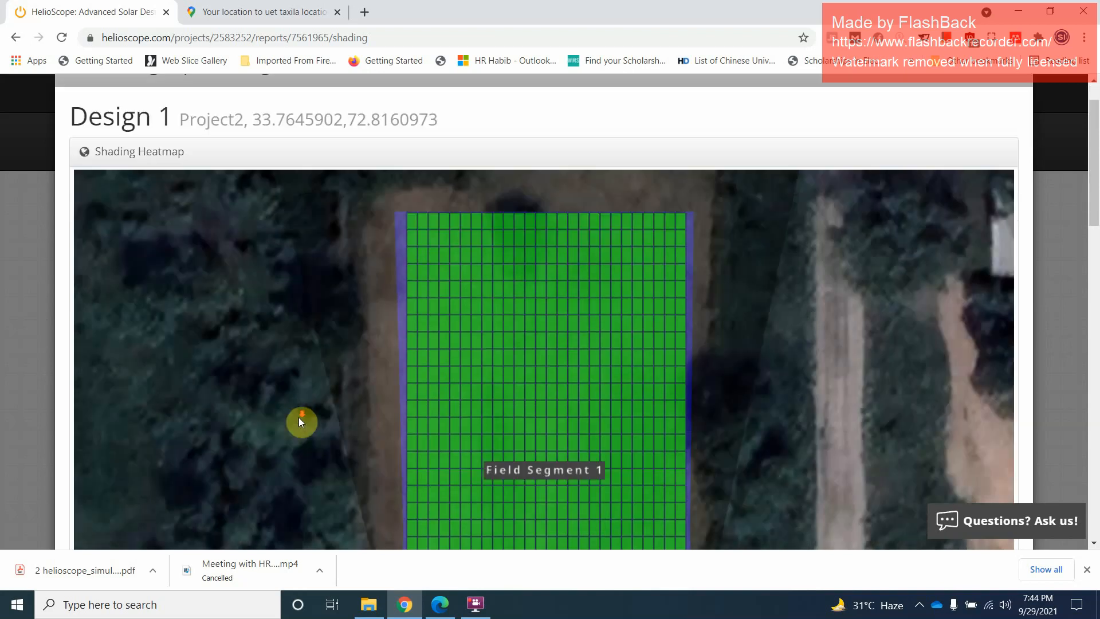
scroll(317, 422, "down", 5)
scroll(344, 418, "down", 3)
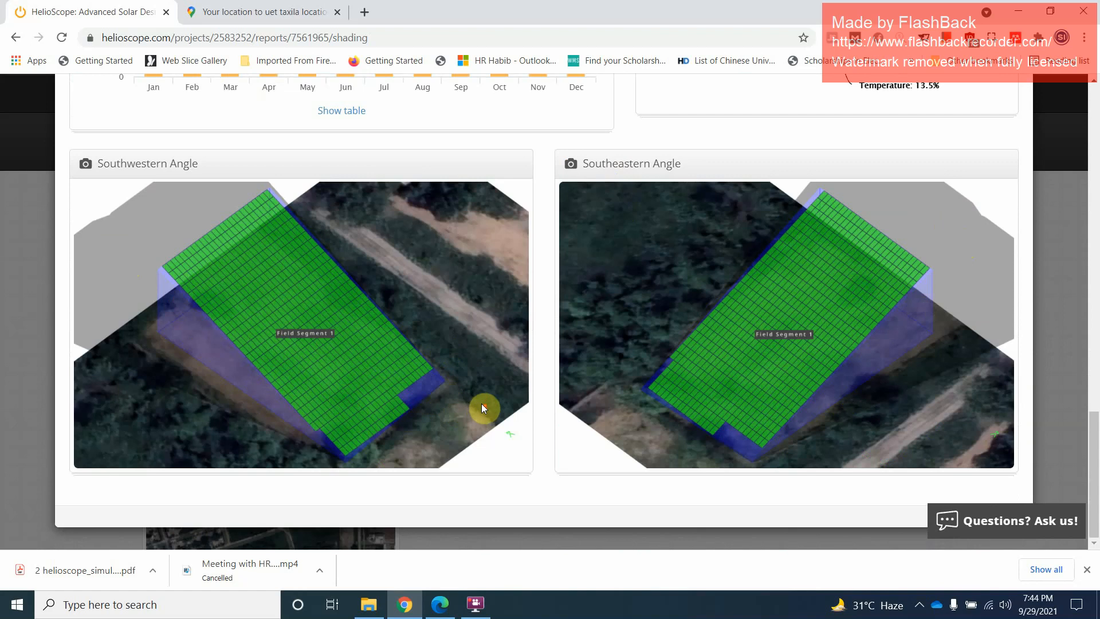
scroll(481, 404, "up", 20)
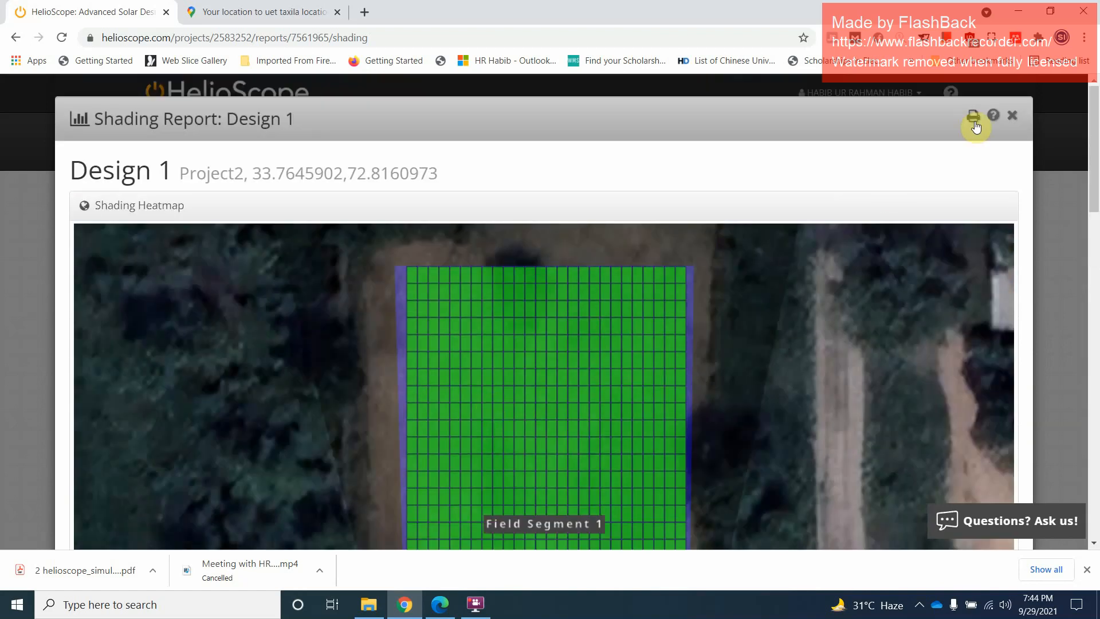
Try to print the shading report, recheck its heatmap and field segment table, and close the report
left_click(974, 117)
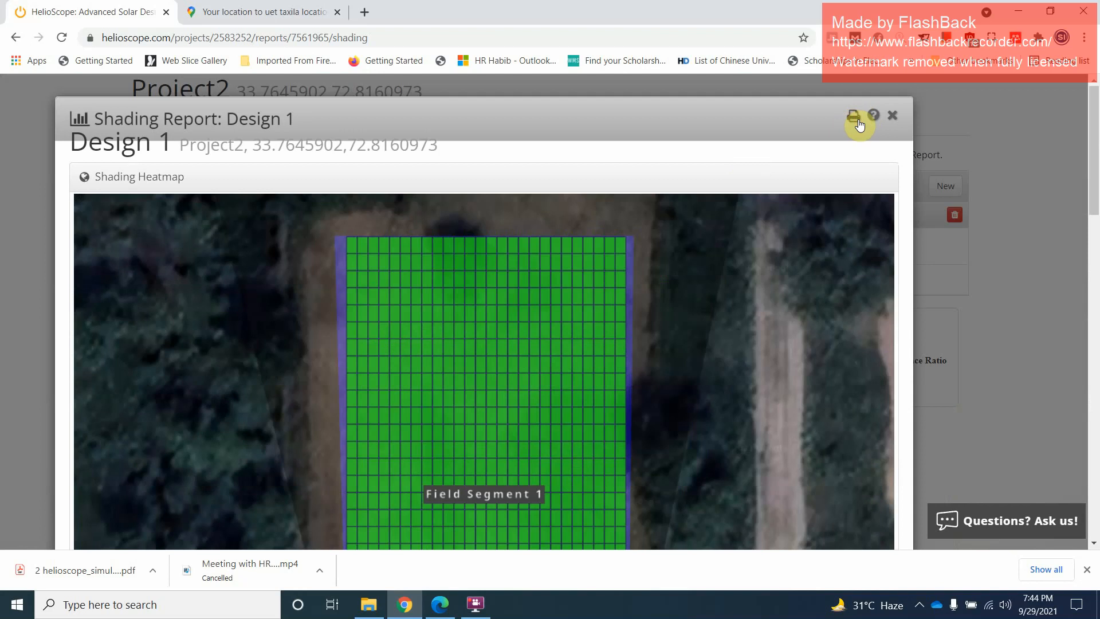
scroll(510, 205, "down", 15)
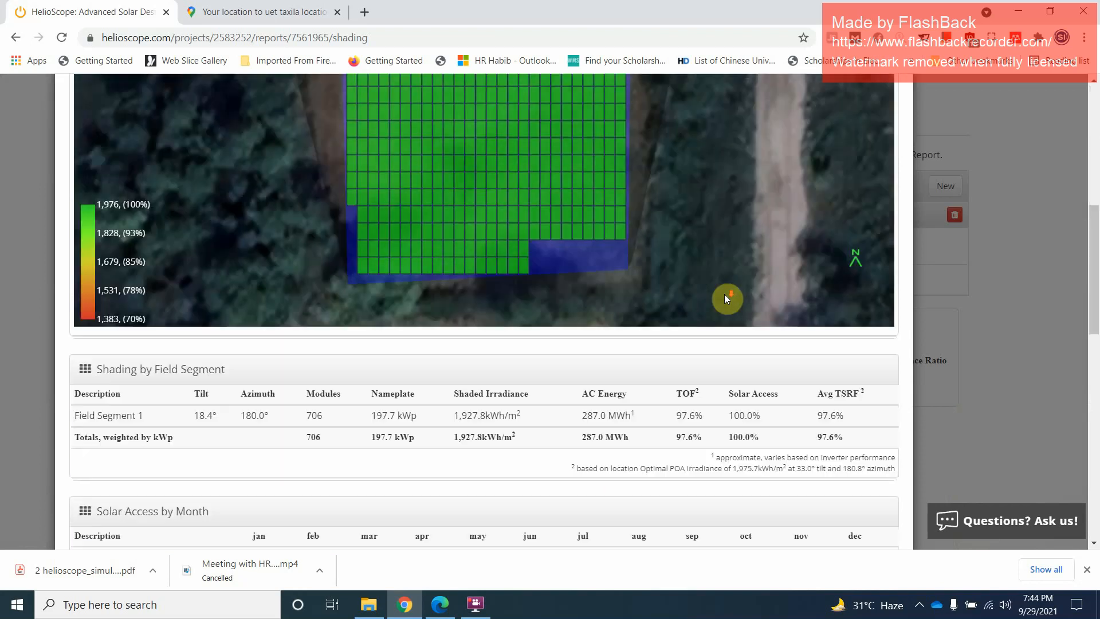
scroll(570, 335, "up", 15)
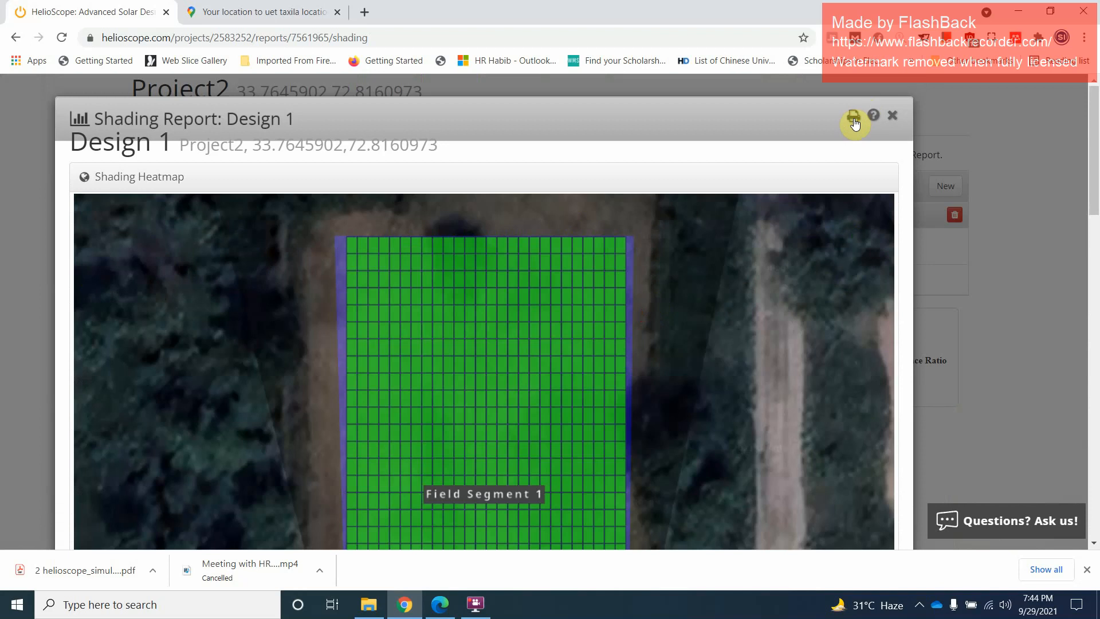
left_click(892, 115)
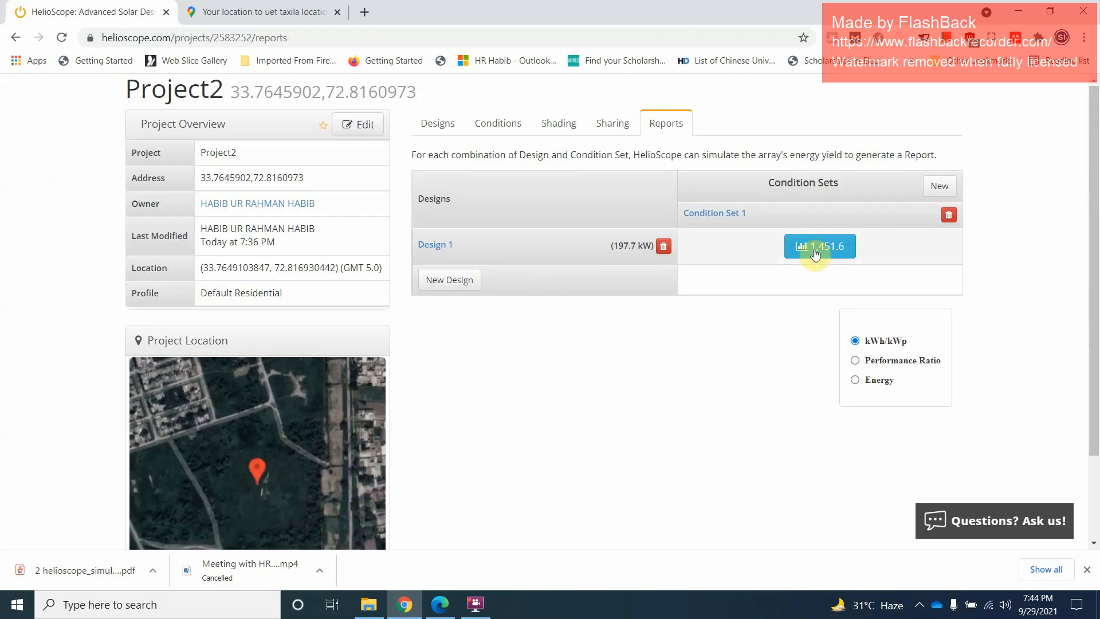
Show the simulation result as Performance Ratio, review the production report of Design 1, and close it
left_click(855, 360)
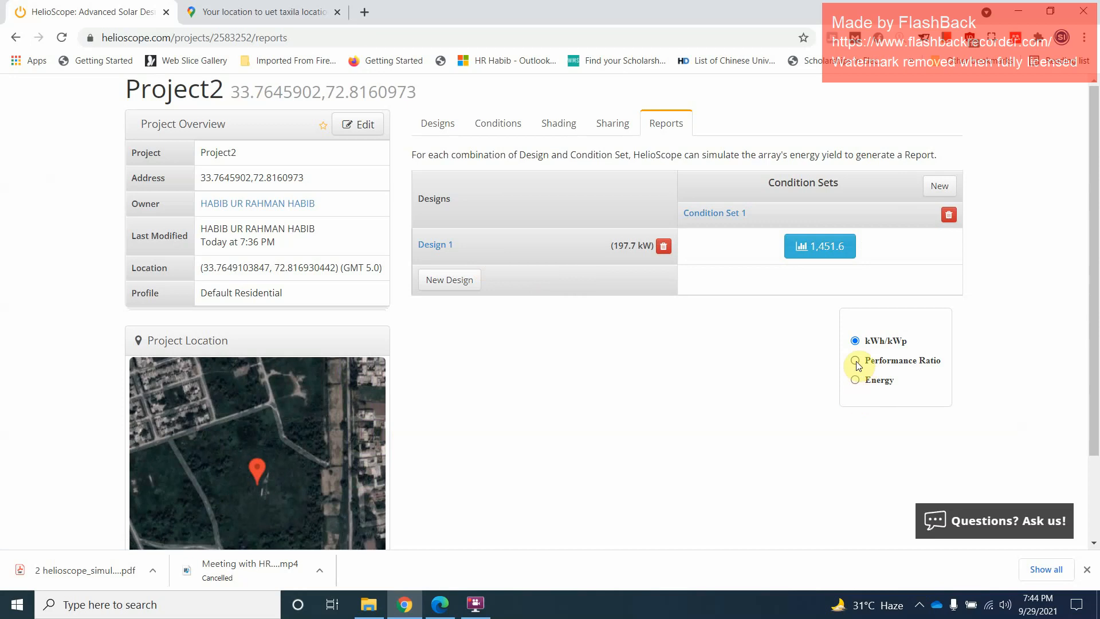
left_click(823, 253)
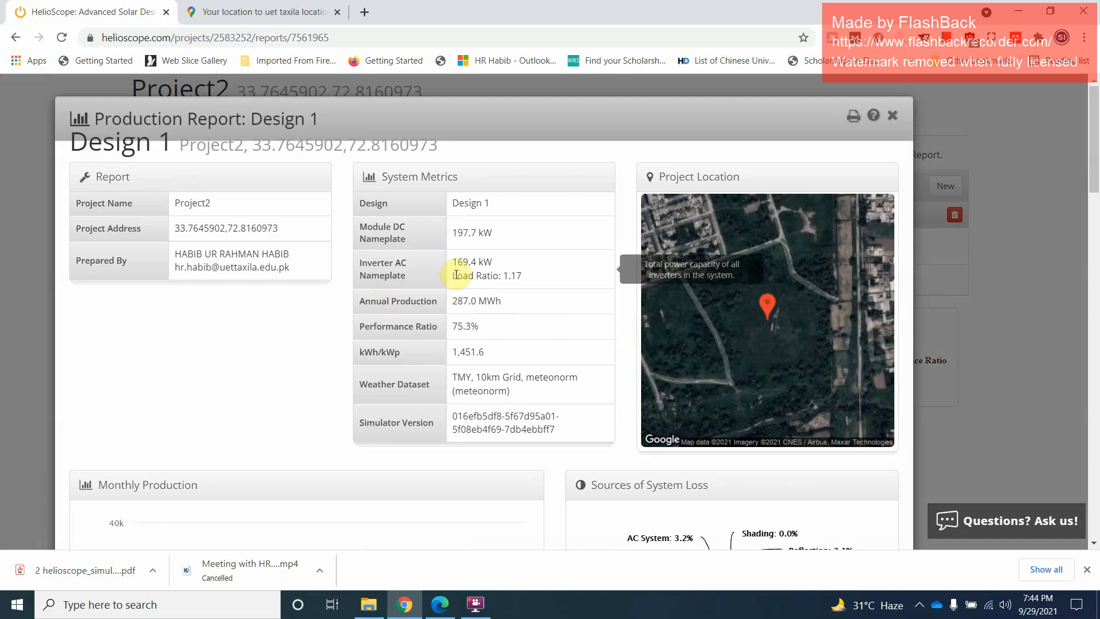
scroll(497, 345, "down", 5)
scroll(497, 345, "down", 20)
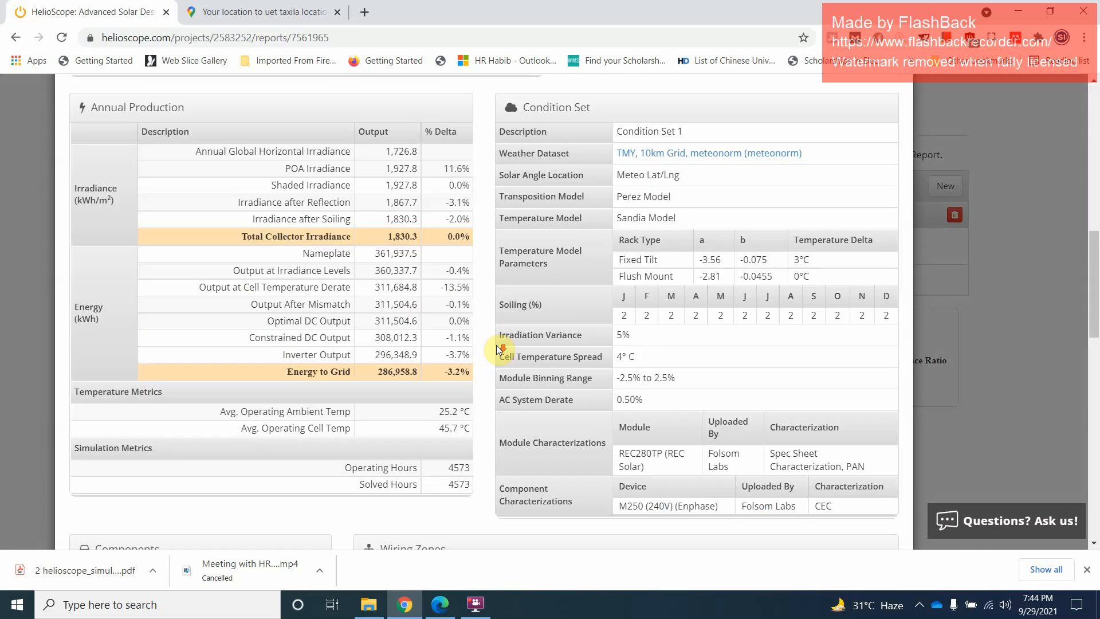
scroll(560, 383, "up", 20)
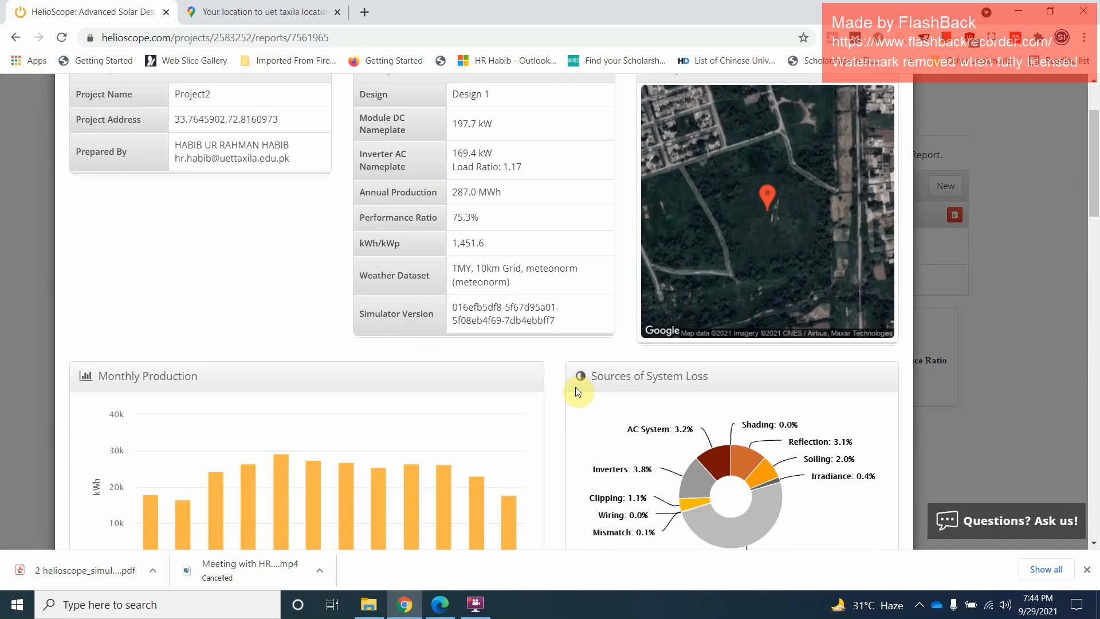
left_click(892, 119)
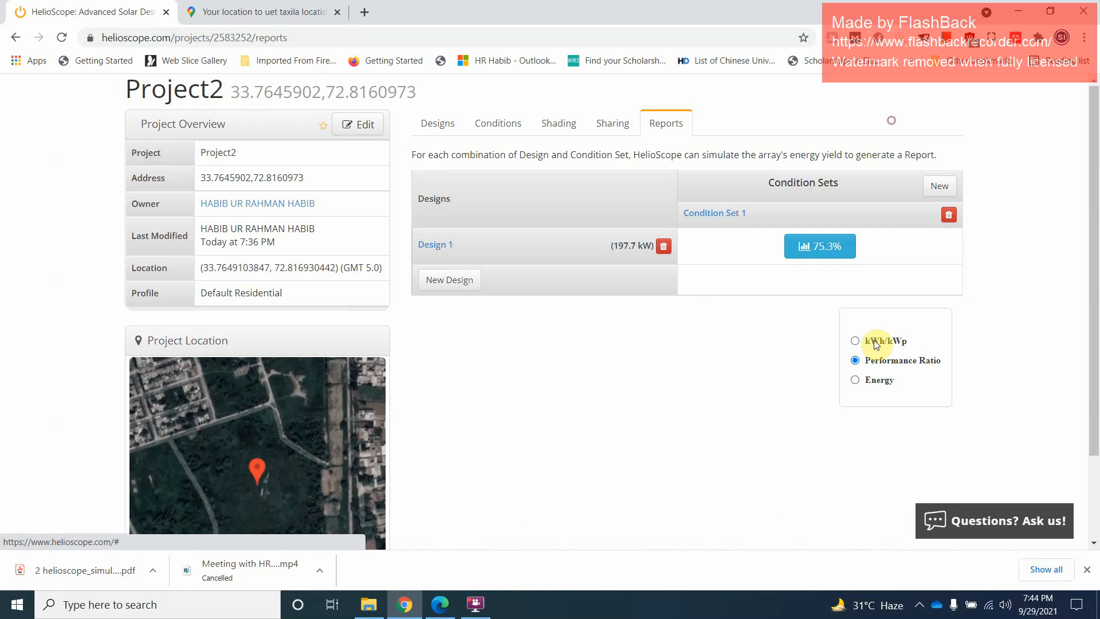
Show the simulation result as Energy and check annual production, performance ratio and kWh/kWp in the Design 1 production report
left_click(854, 382)
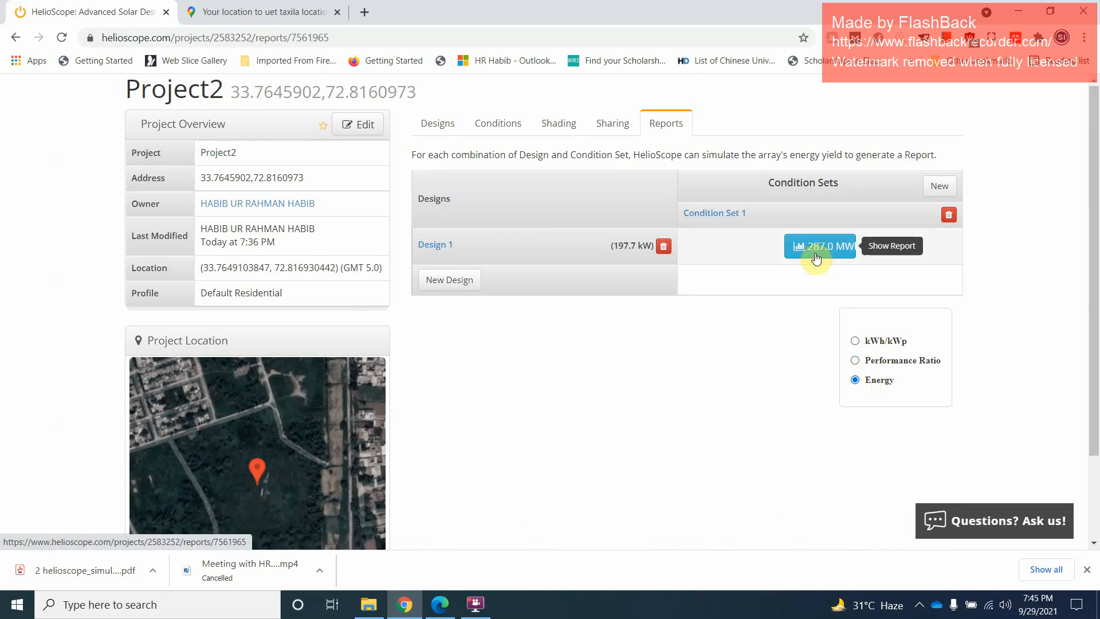
left_click(847, 261)
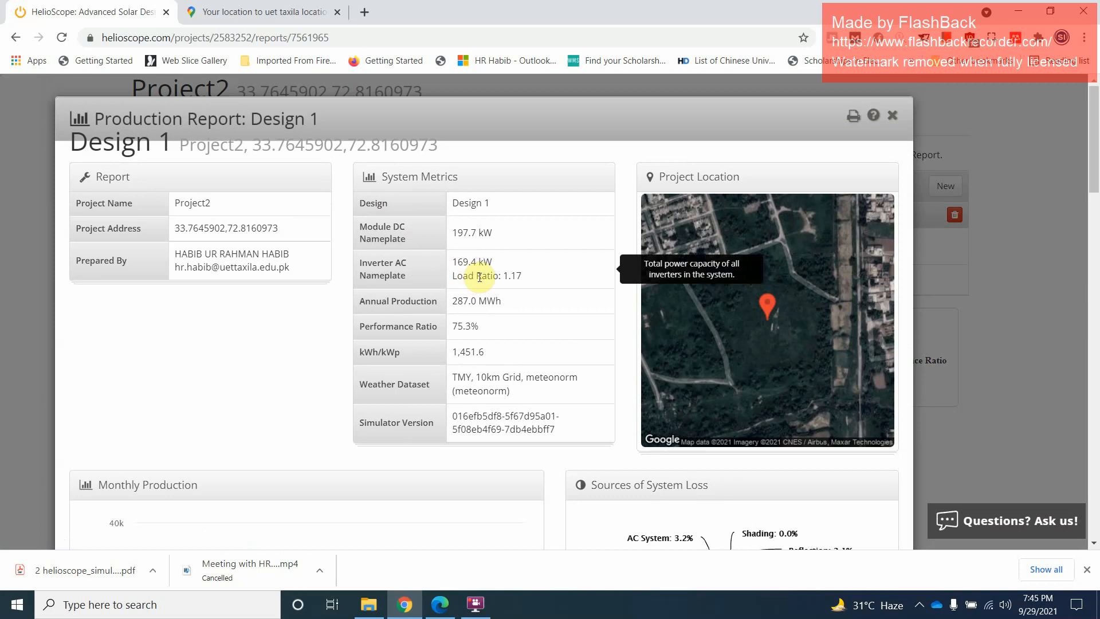
left_click_drag(452, 300, 503, 300)
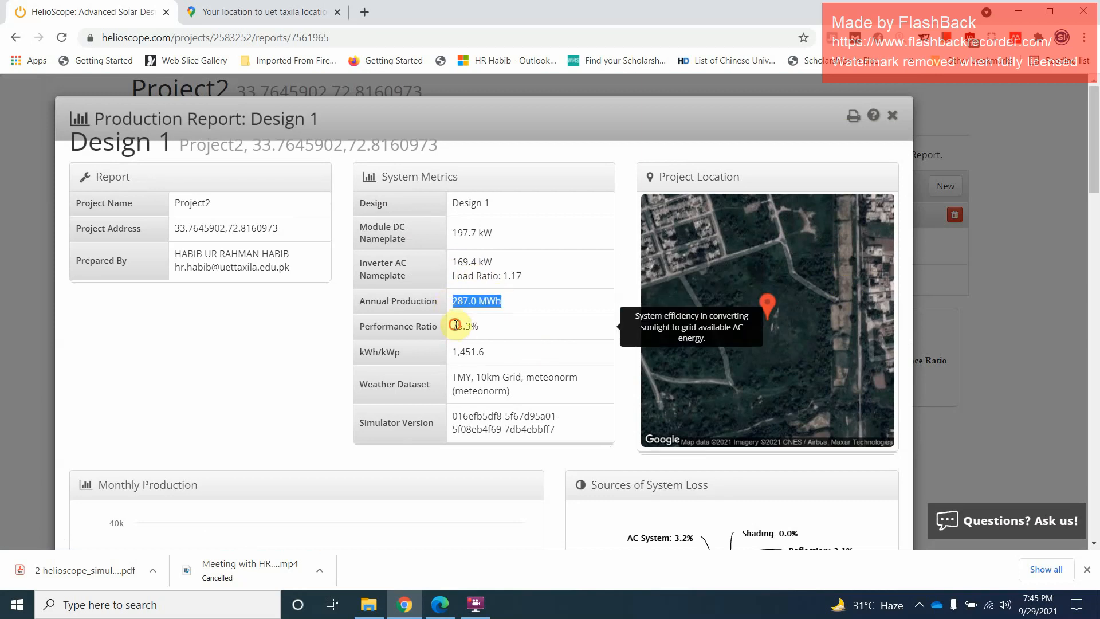
left_click_drag(456, 325, 488, 353)
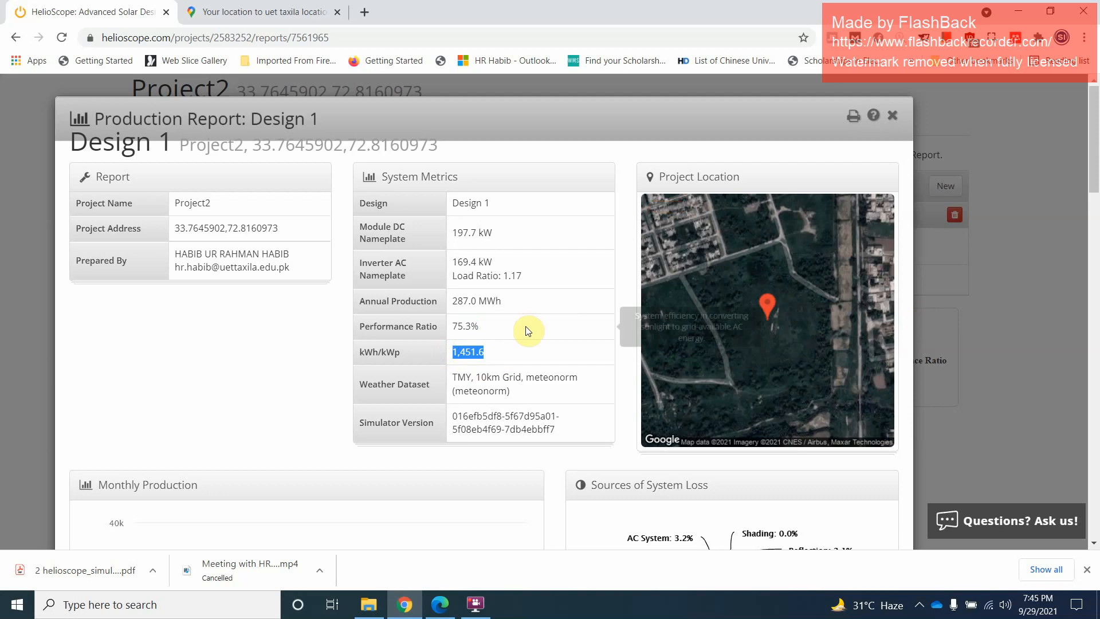
left_click(465, 324)
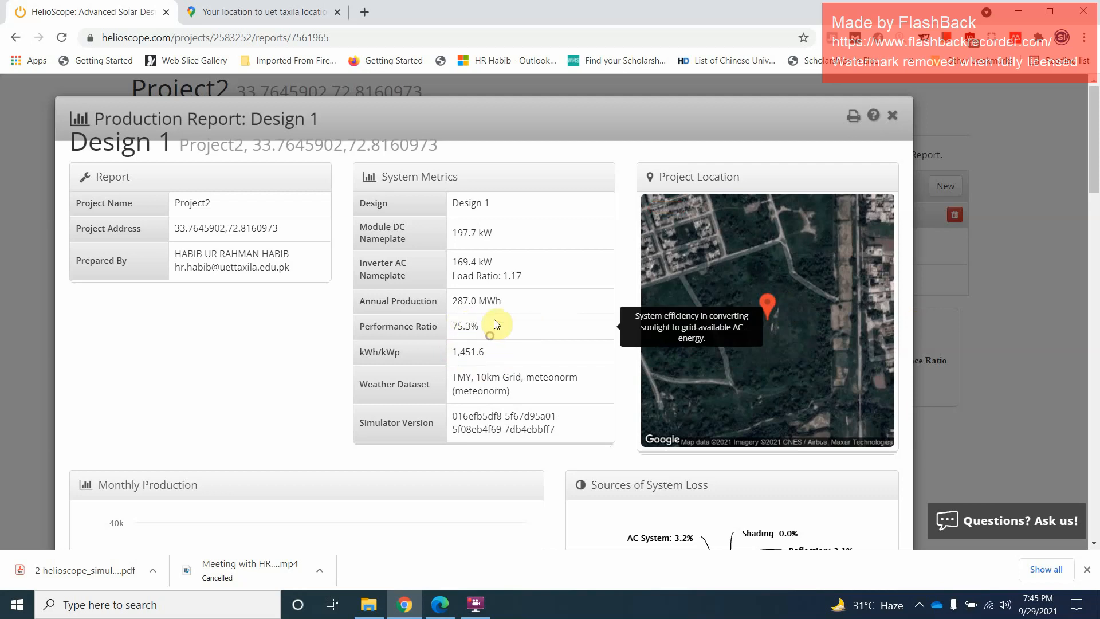
Examine the Design 1 production report down to its annual production, condition set, components and field segments, and close it
scroll(504, 328, "down", 10)
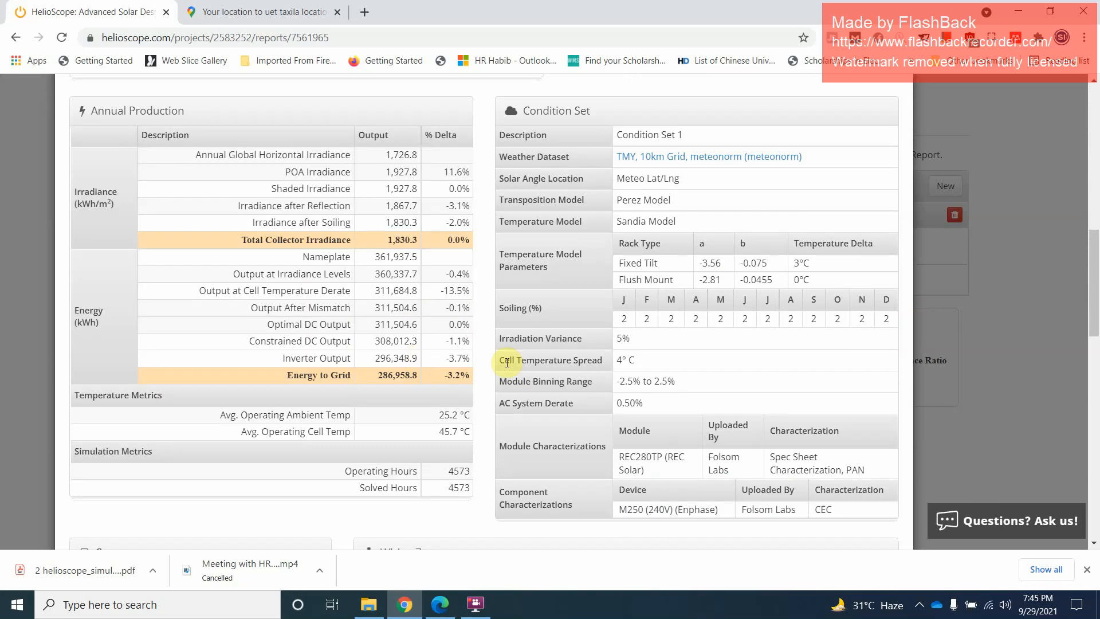
scroll(510, 363, "down", 13)
scroll(539, 367, "up", 9)
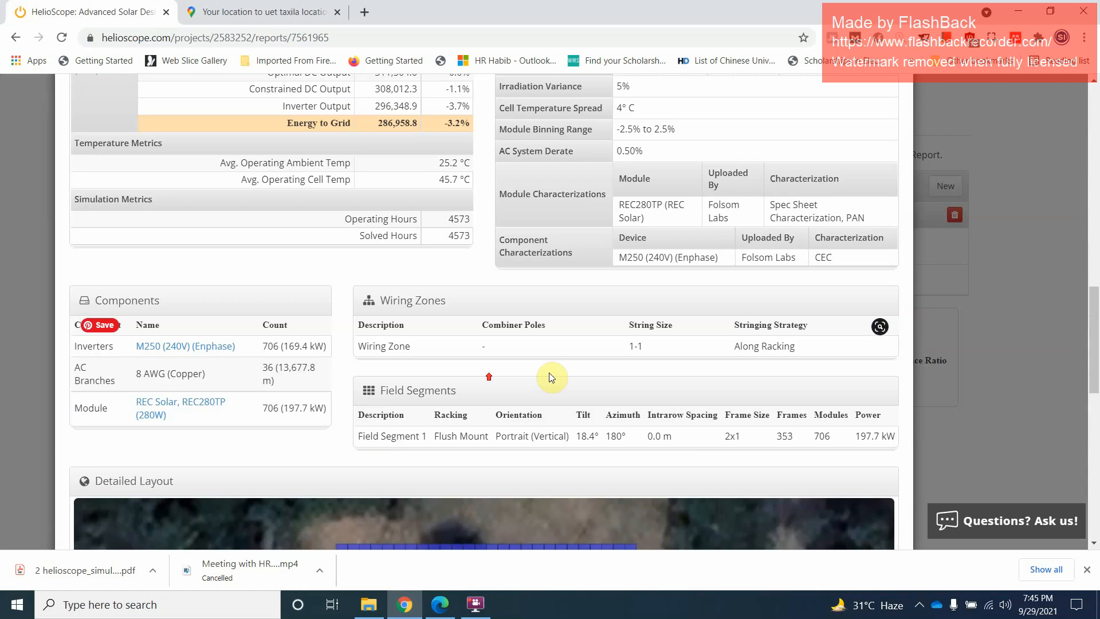
scroll(555, 371, "up", 13)
scroll(569, 372, "down", 18)
scroll(619, 361, "up", 18)
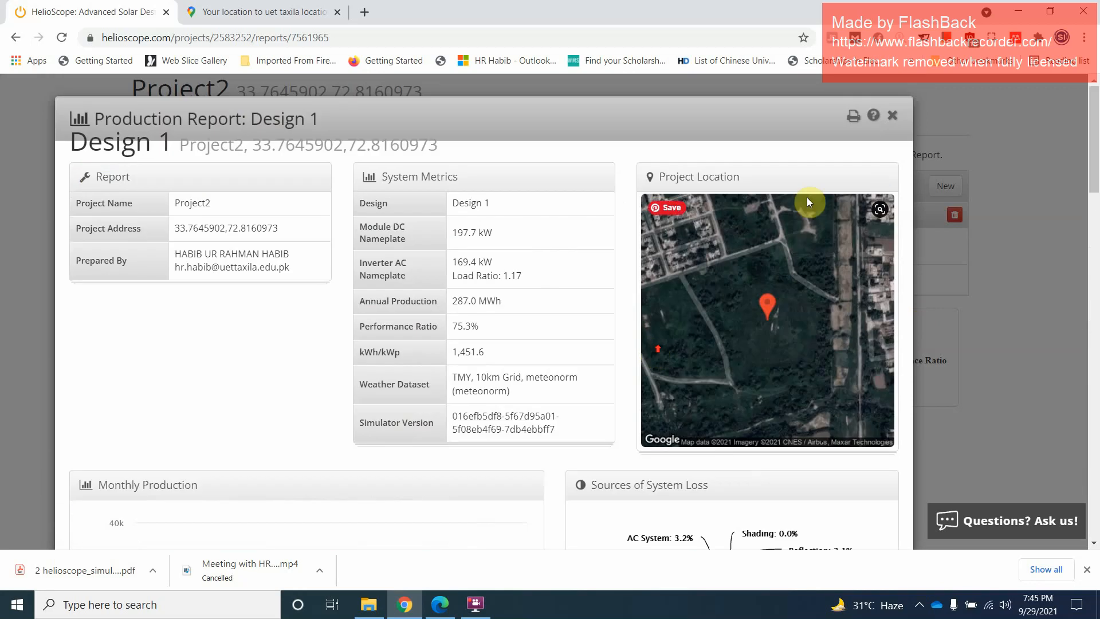
left_click(893, 116)
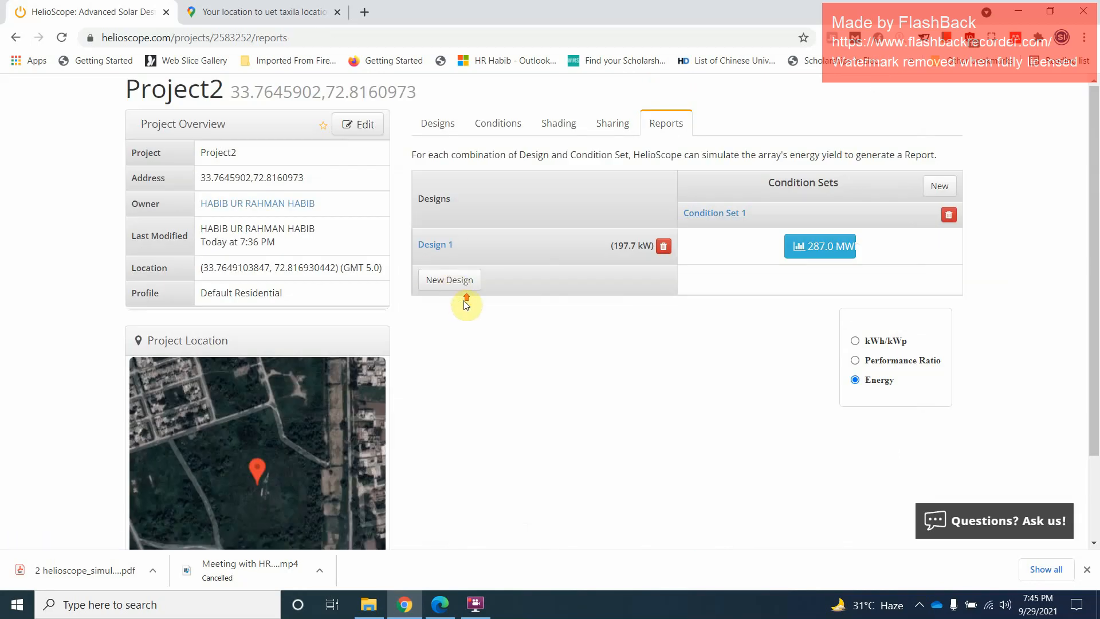
Show the simulation result as kWh/kWp and check the project's location coordinates and location map
left_click(855, 342)
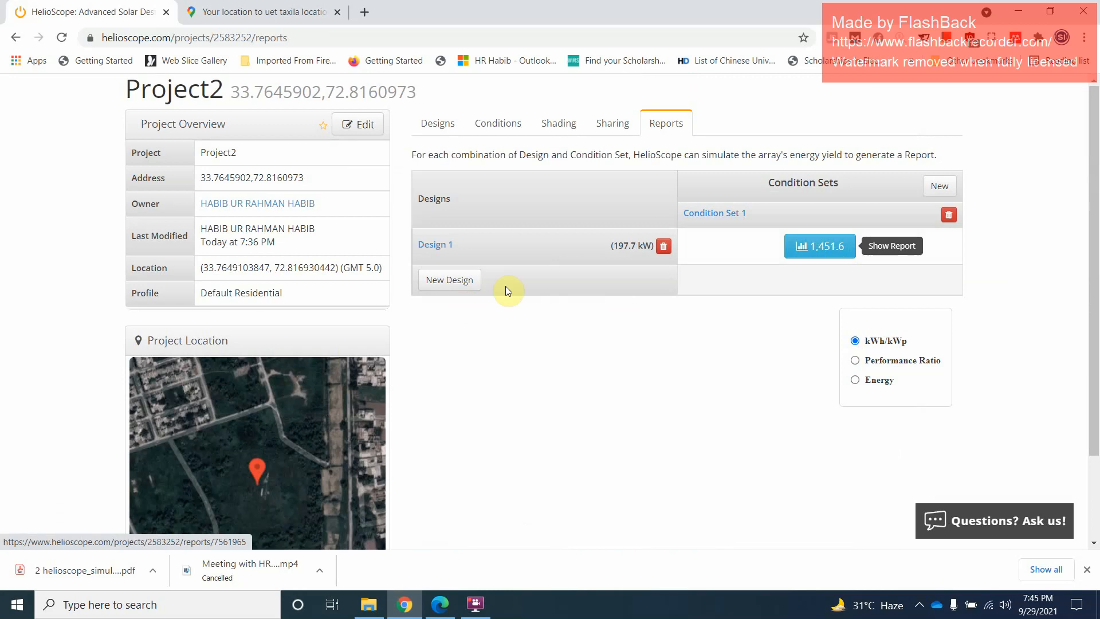
left_click_drag(203, 293, 304, 267)
scroll(401, 435, "down", 2)
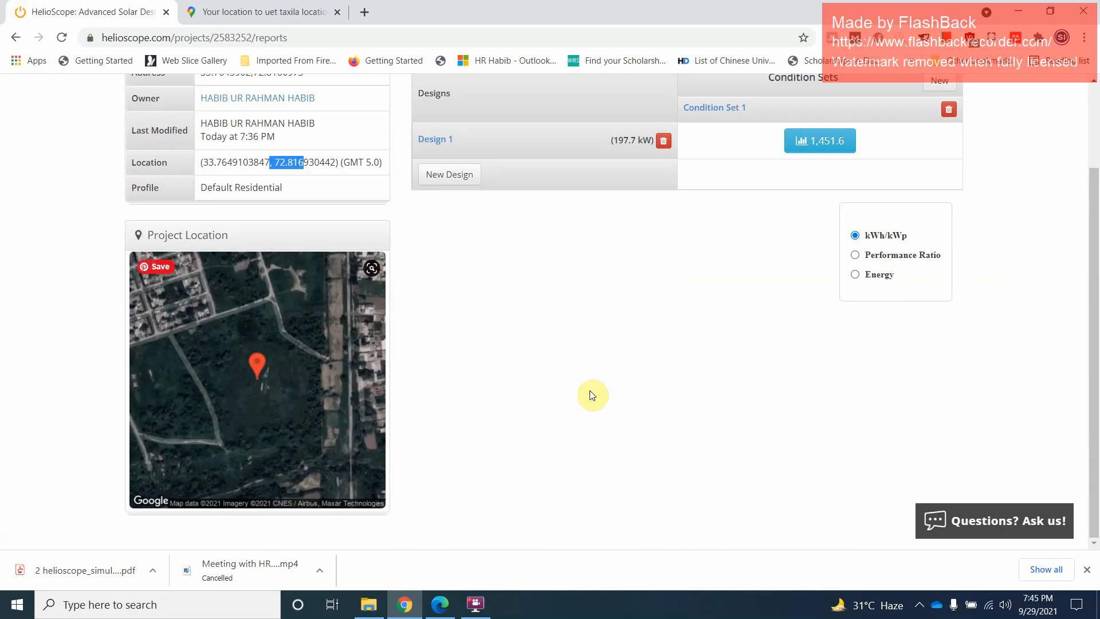
scroll(631, 366, "up", 2)
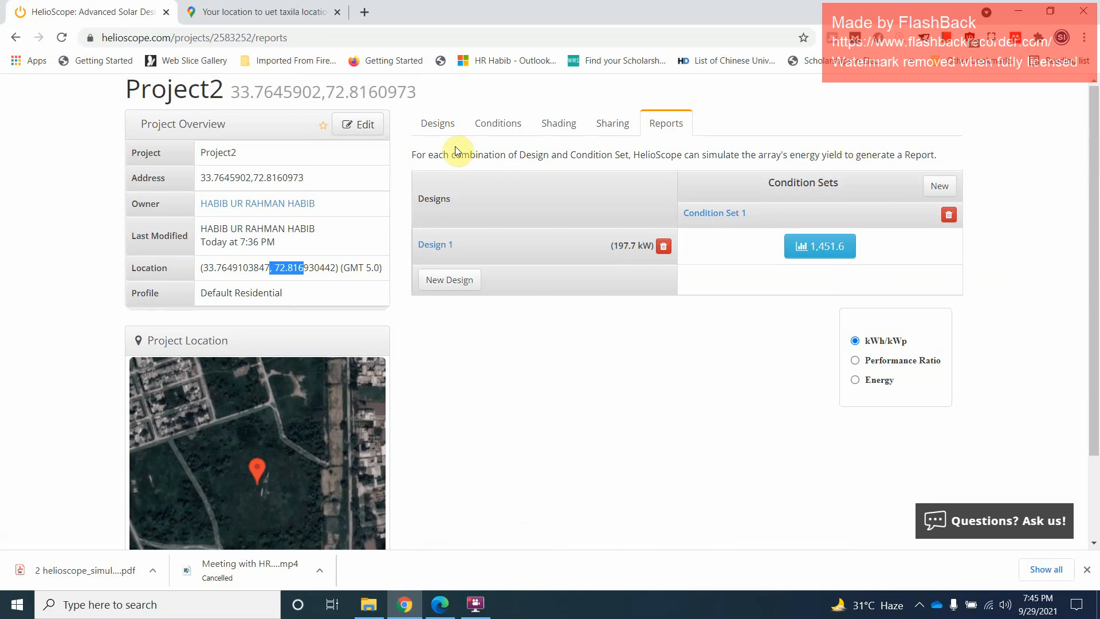
Open Design 1 of Project2 for editing and examine the module array, its edge dimensions and the surrounding satellite imagery
left_click(439, 123)
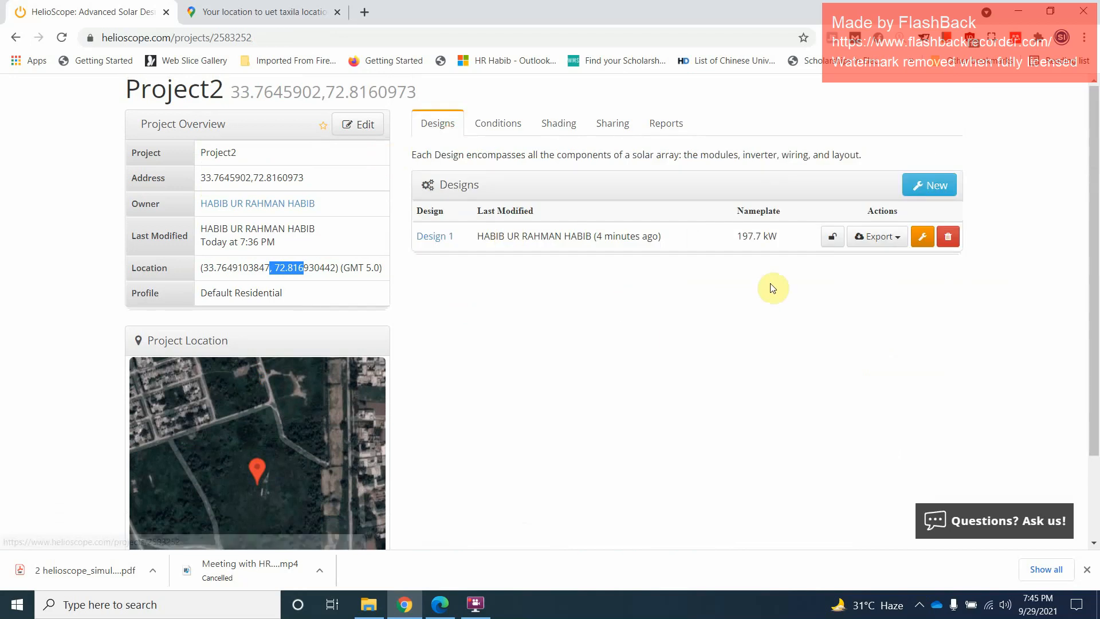
left_click(922, 237)
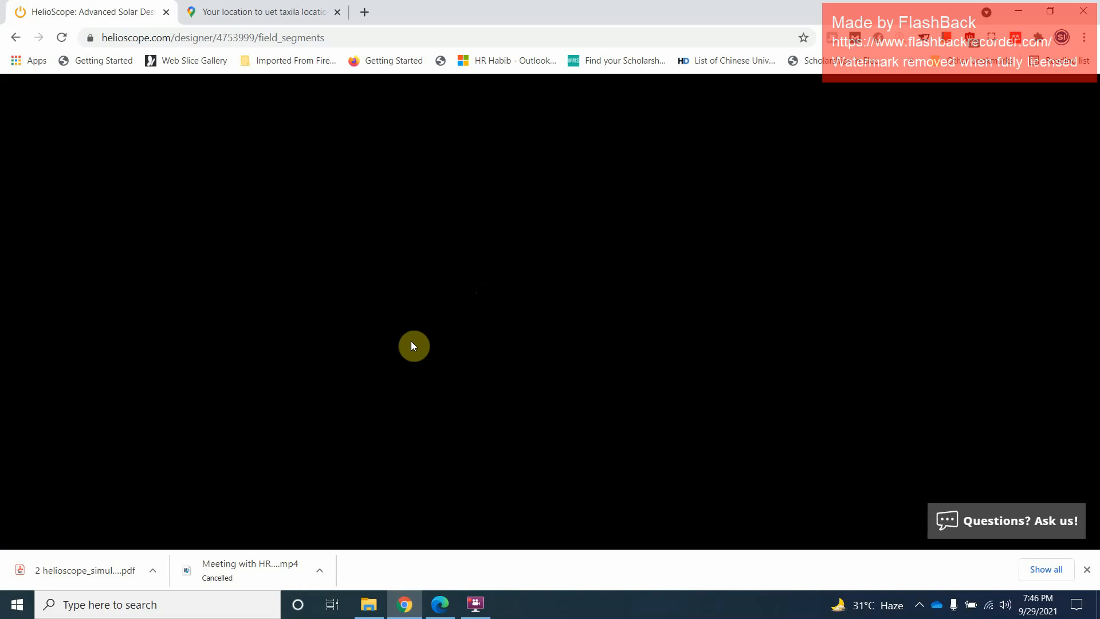
left_click(258, 11)
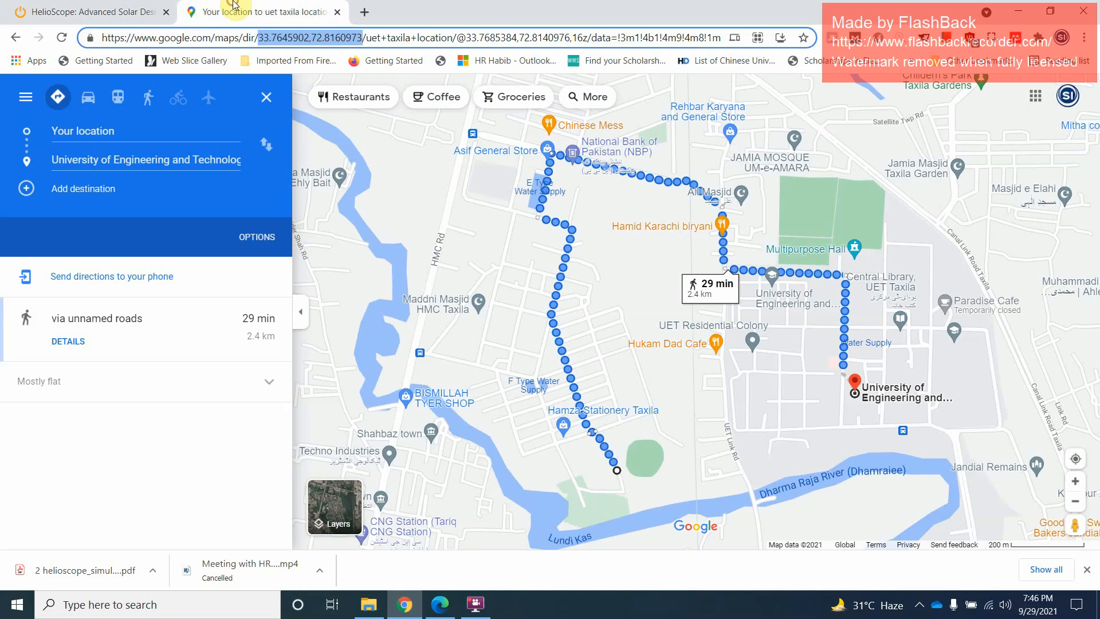
left_click(98, 12)
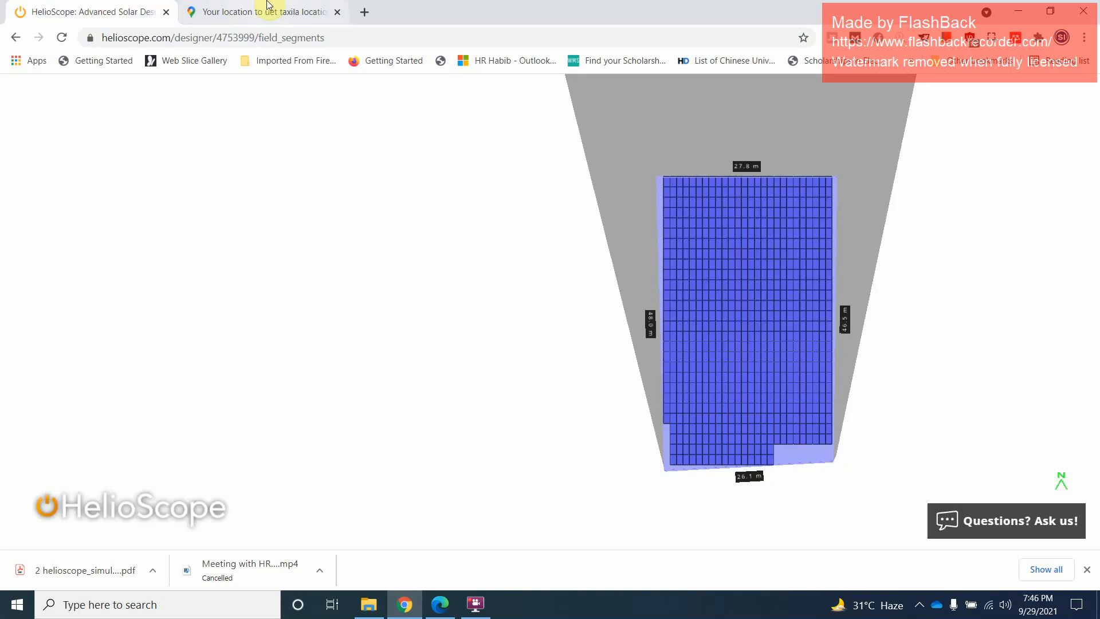
scroll(768, 305, "up", 1)
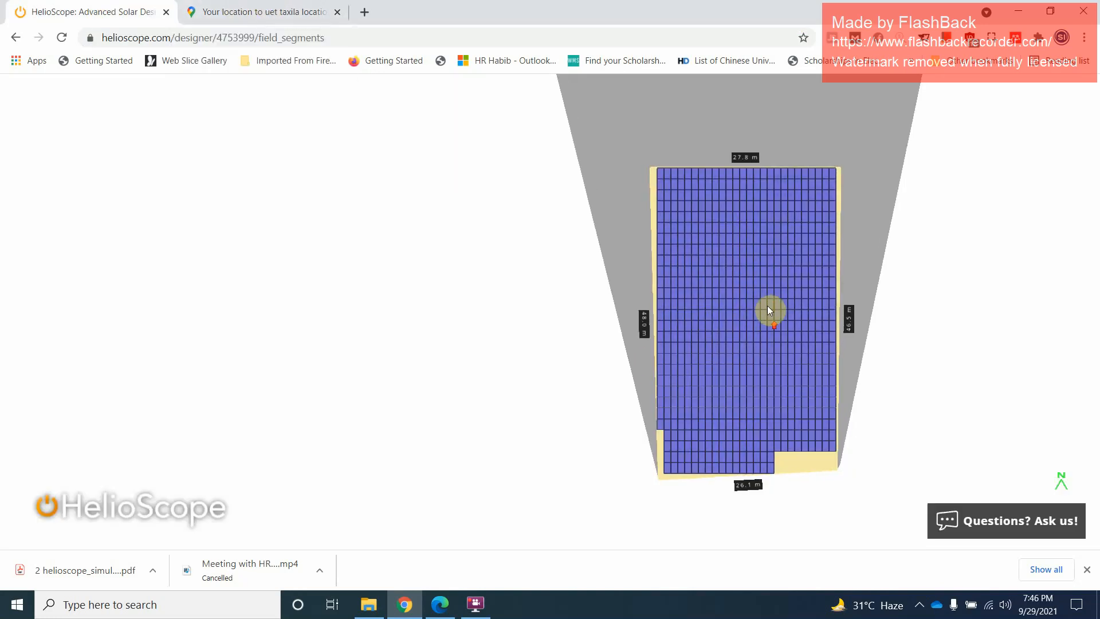
scroll(610, 143, "up", 5)
scroll(672, 246, "down", 7)
scroll(700, 309, "down", 2)
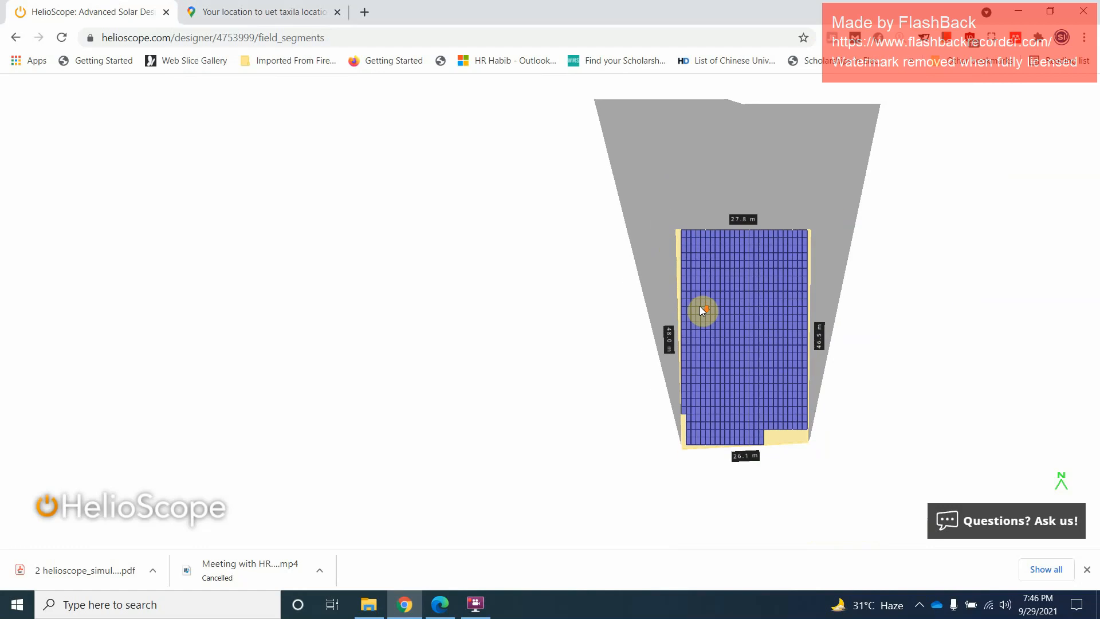
scroll(767, 321, "up", 3)
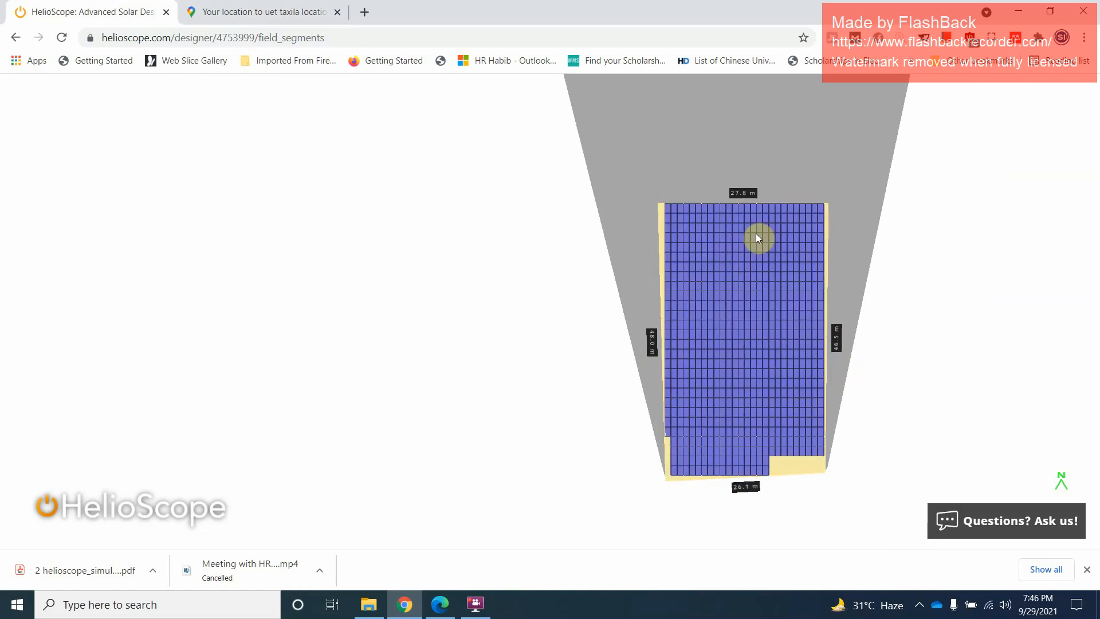
scroll(735, 298, "up", 3)
scroll(737, 303, "down", 3)
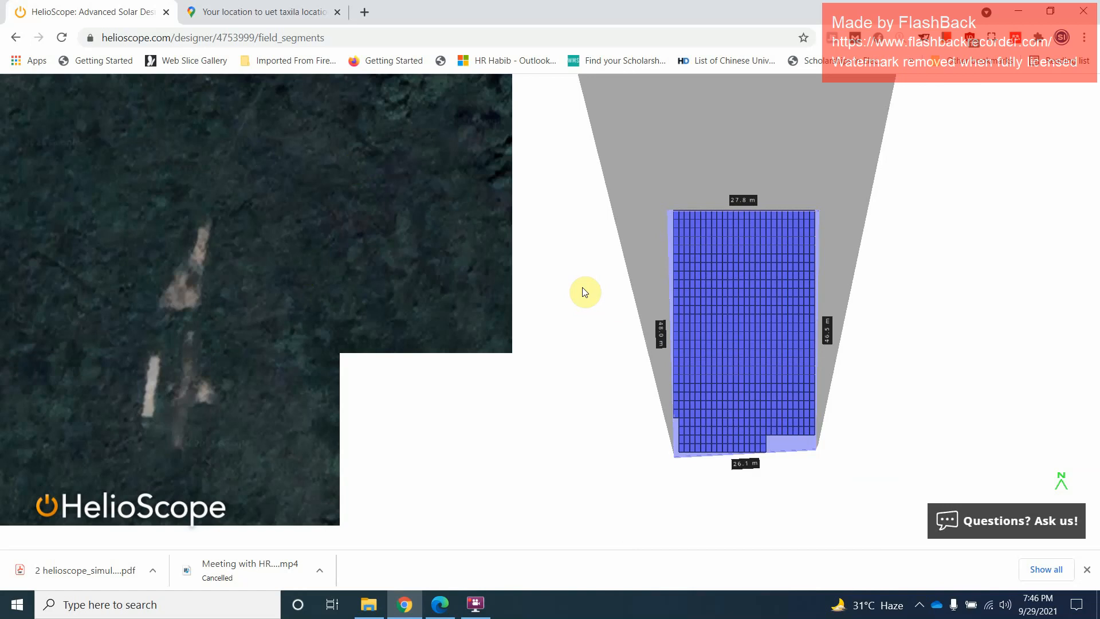
scroll(456, 277, "down", 4)
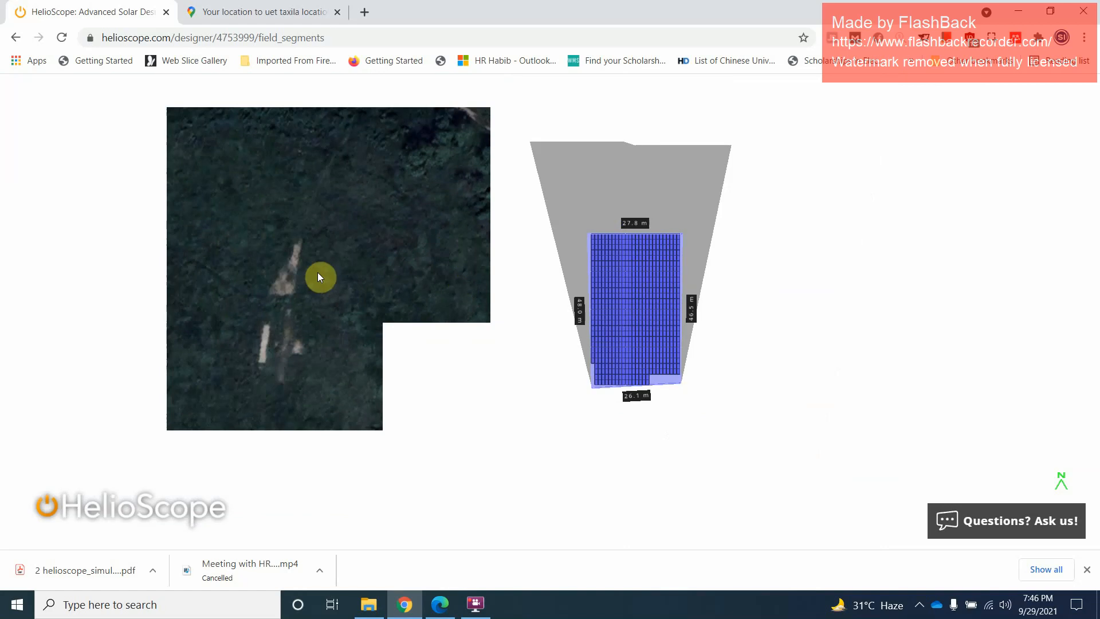
Check the Google Maps directions to UET Taxila against the design and close the map page
left_click(230, 11)
left_click(100, 5)
left_click(257, 7)
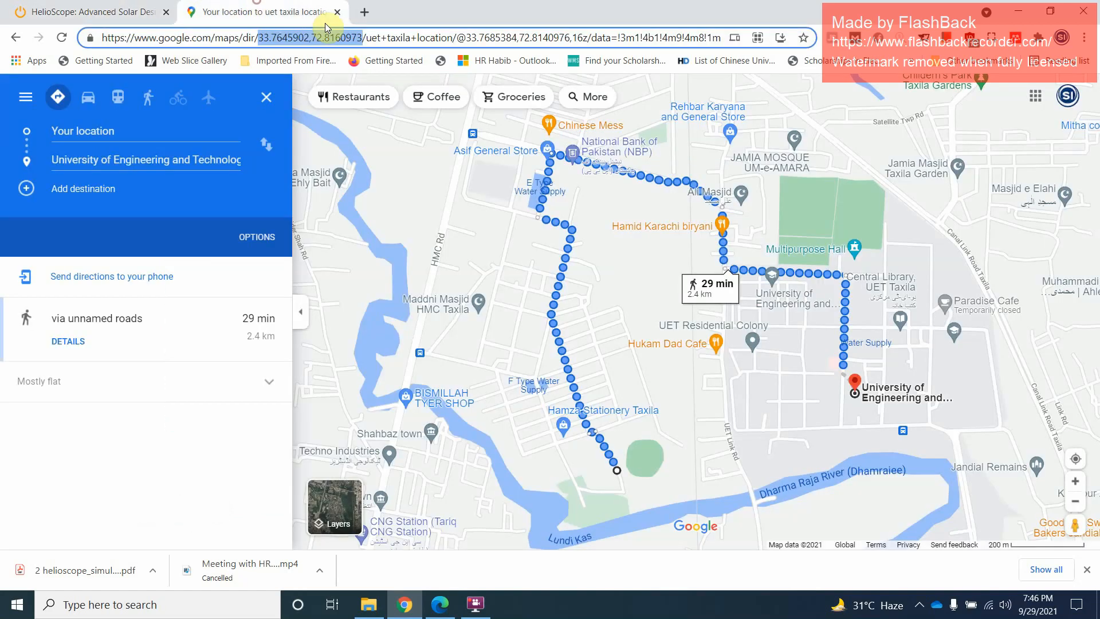
left_click(337, 12)
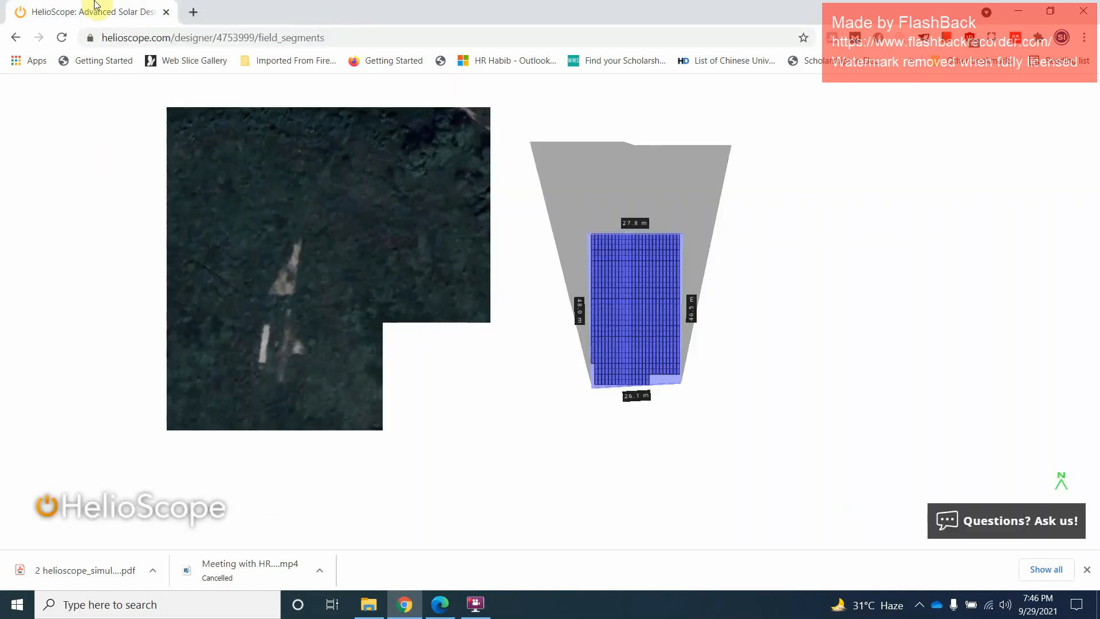
Reload the designer, reopen Project2 from the project listing, and open Design 1 to save and exit it
left_click(61, 38)
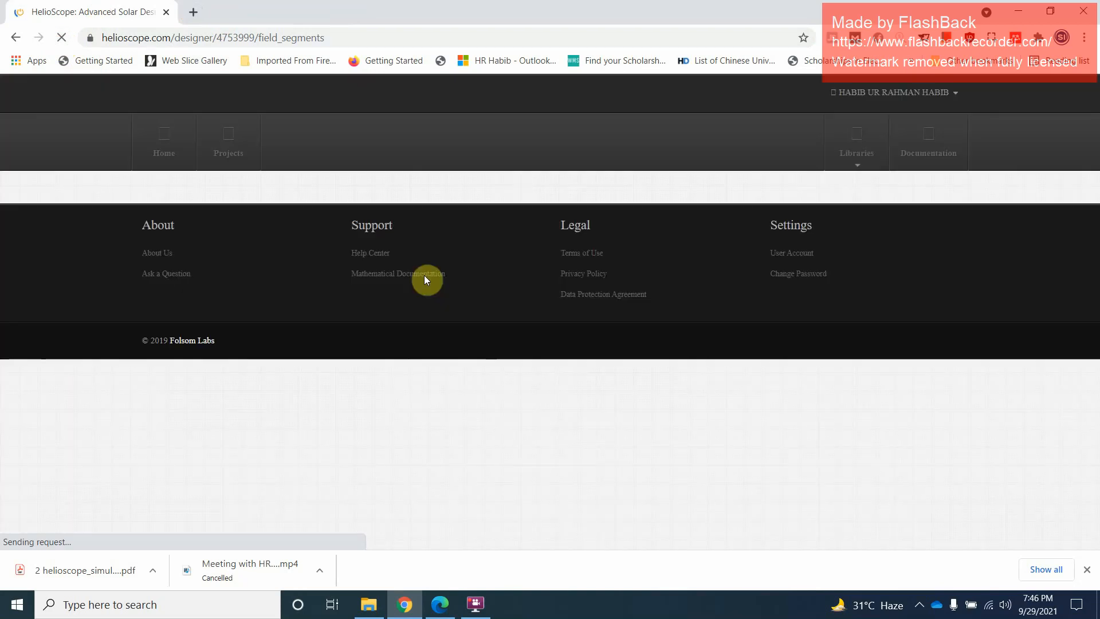
left_click(229, 143)
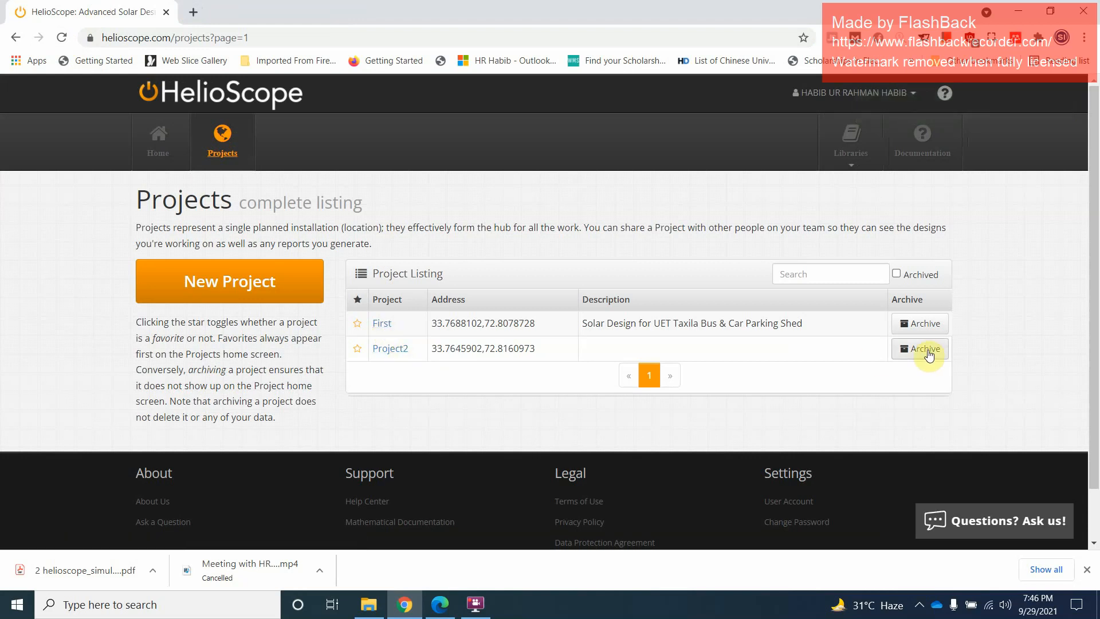
left_click(396, 355)
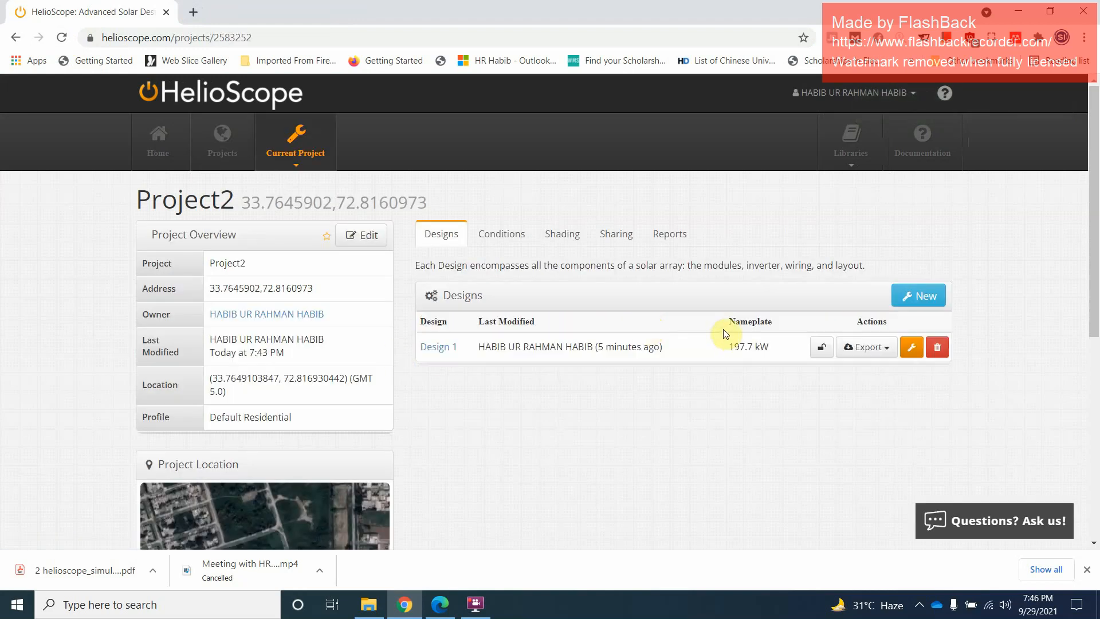
left_click(910, 349)
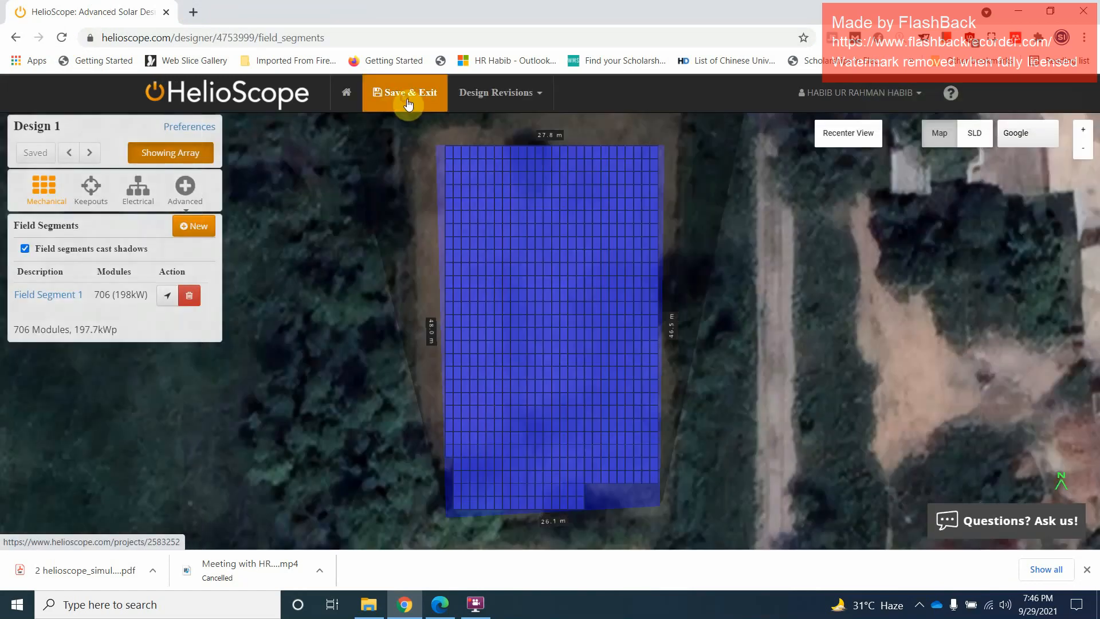
left_click(408, 104)
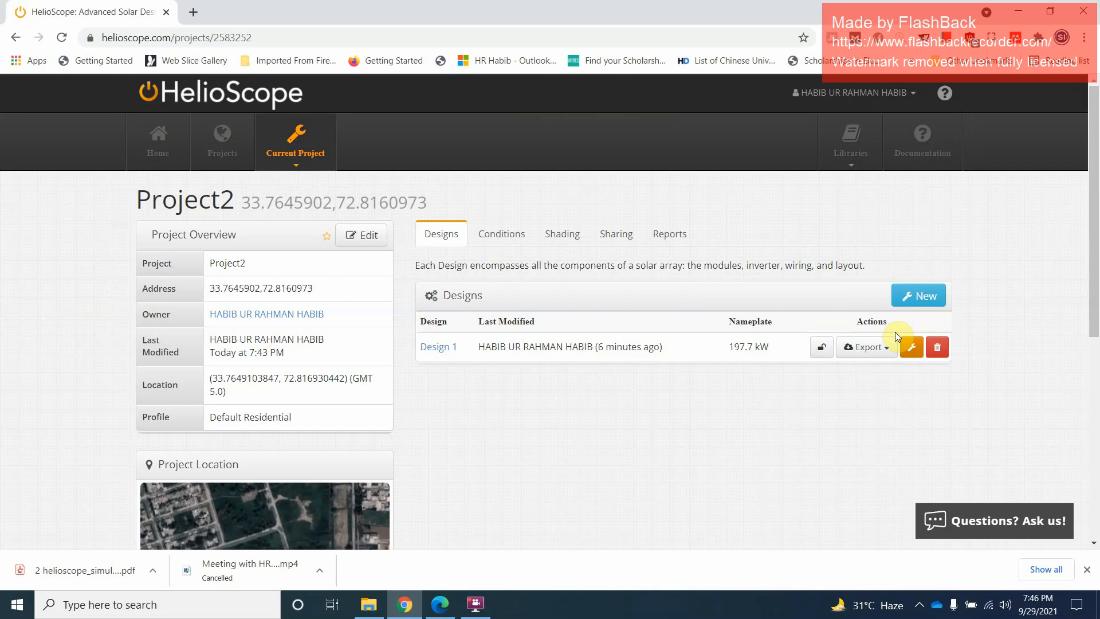
Export the single-line diagram of Design 1 as the DXF file helioscope_4753999_sld in the Helioscope folder
left_click(886, 348)
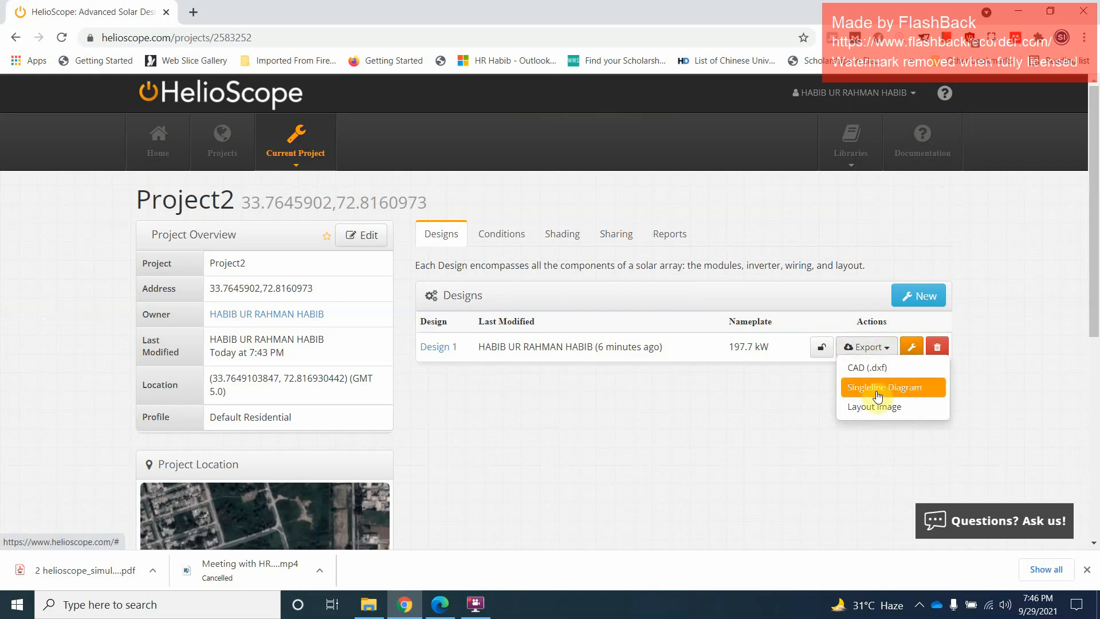
left_click(875, 390)
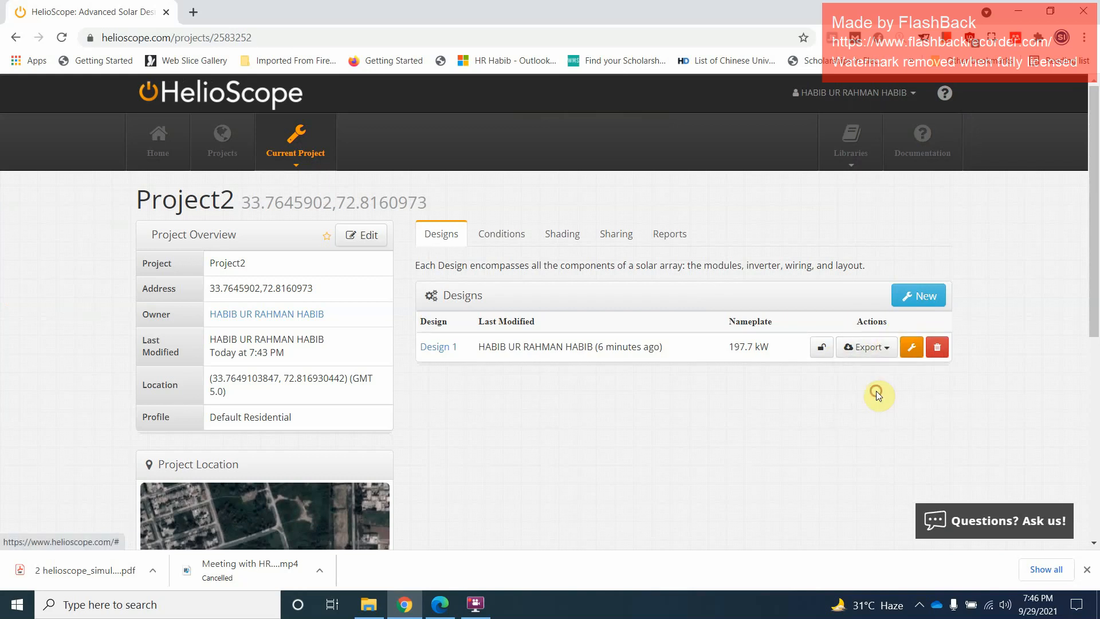
left_click(882, 357)
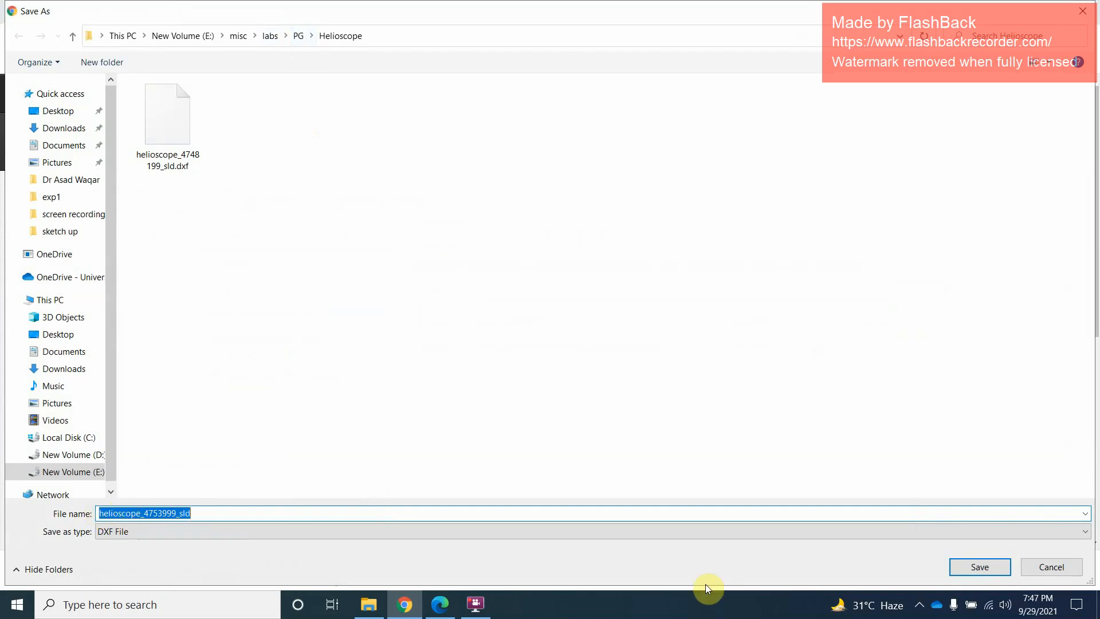
left_click(950, 569)
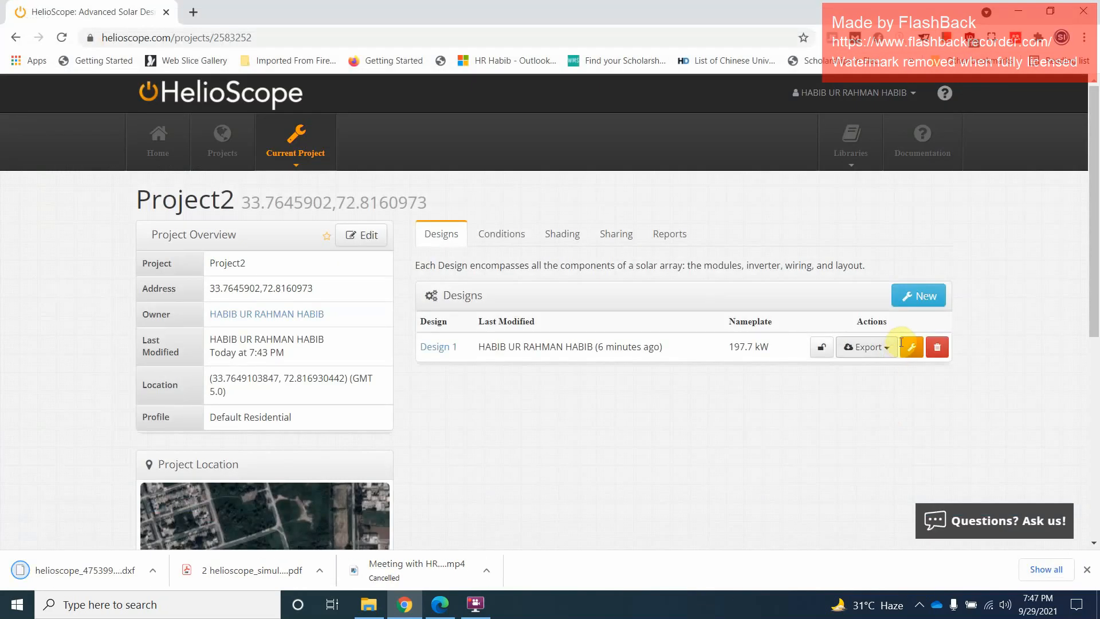
Export the layout image of Design 1, save it as PNG image 4753999 in the Helioscope folder, and return to the project
left_click(867, 347)
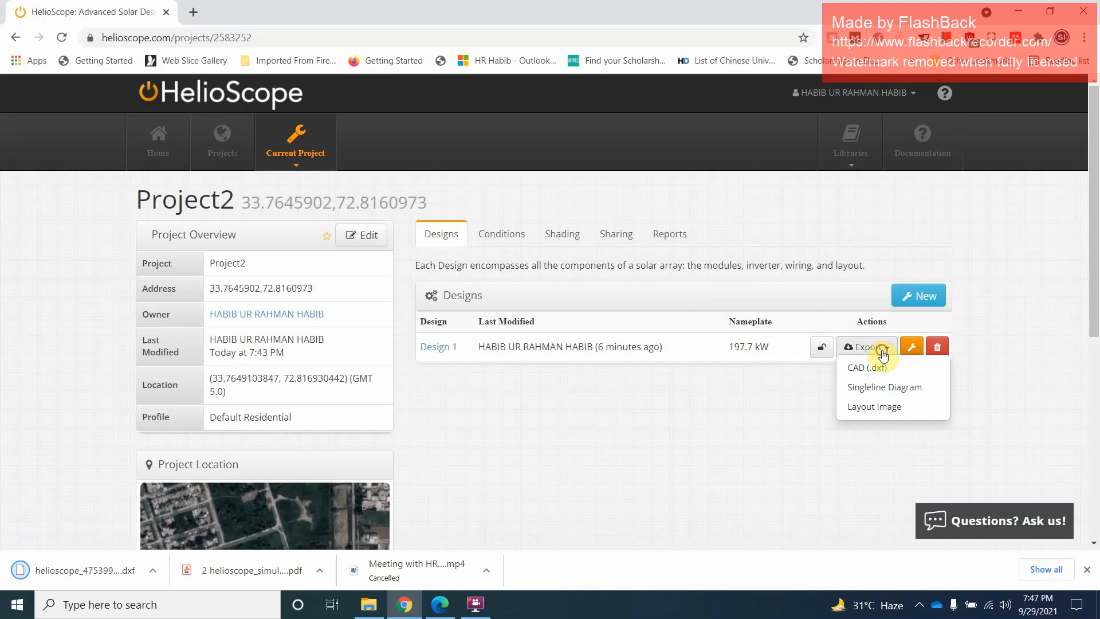
left_click(906, 408)
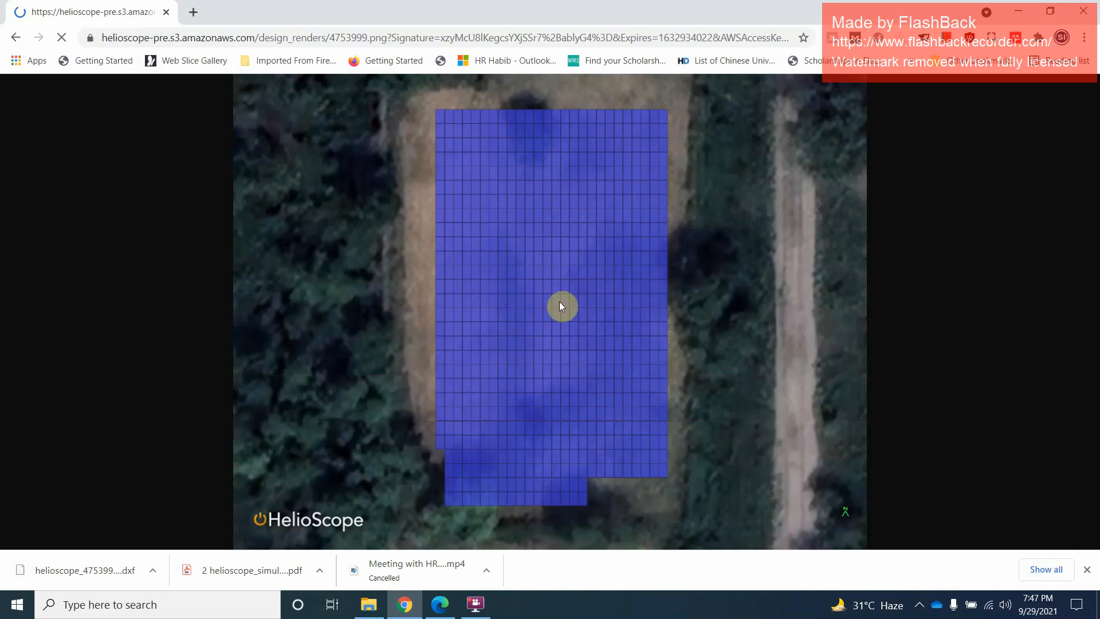
right_click(531, 246)
left_click(556, 277)
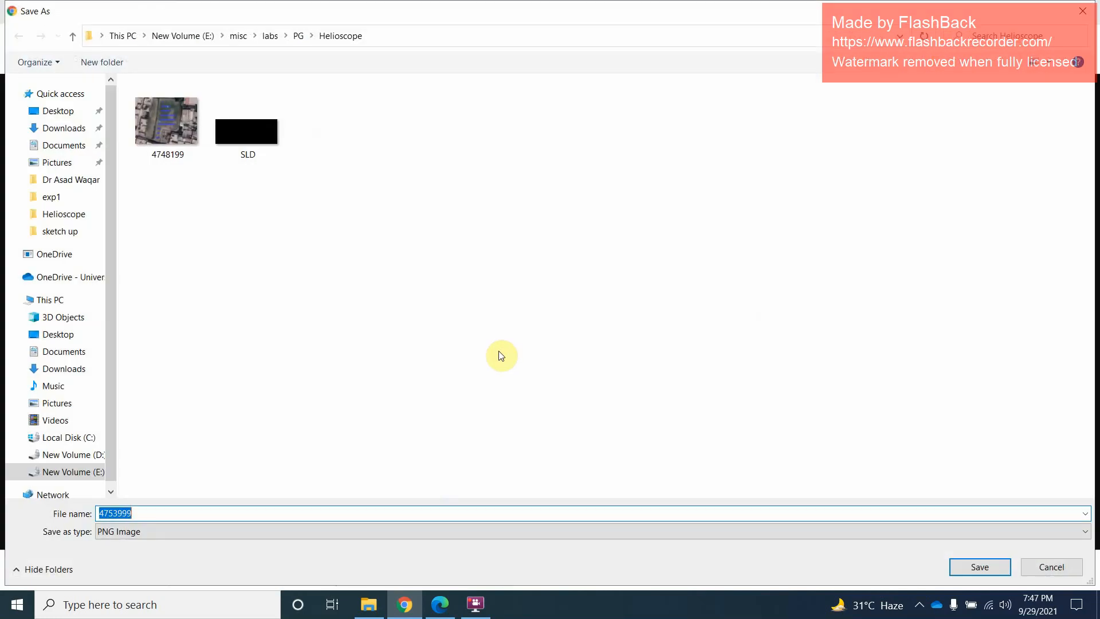
left_click(966, 565)
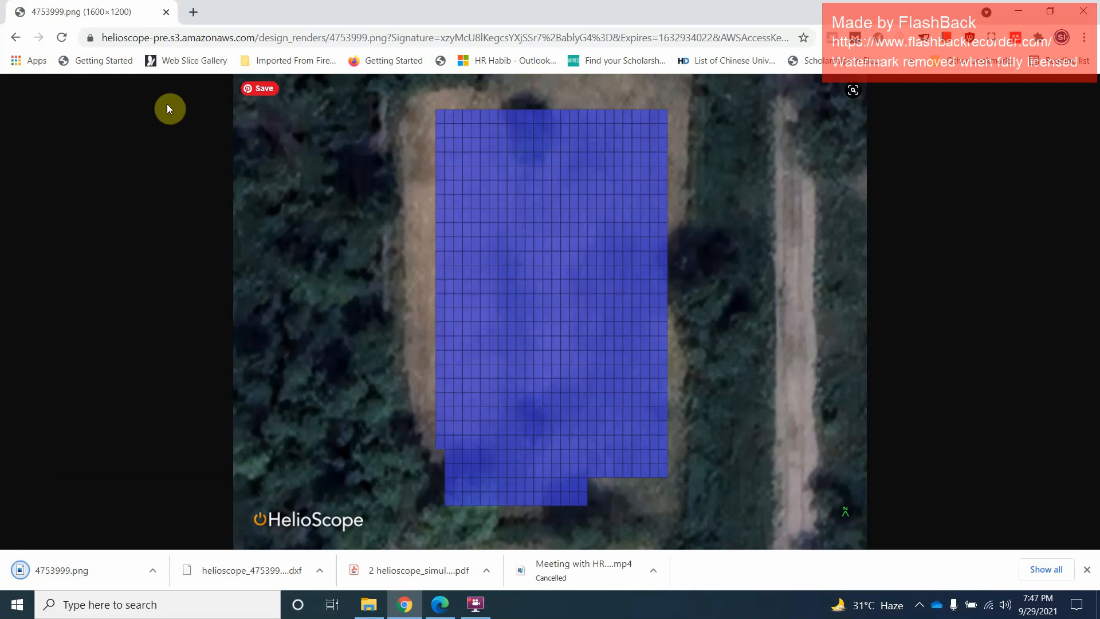
left_click(15, 38)
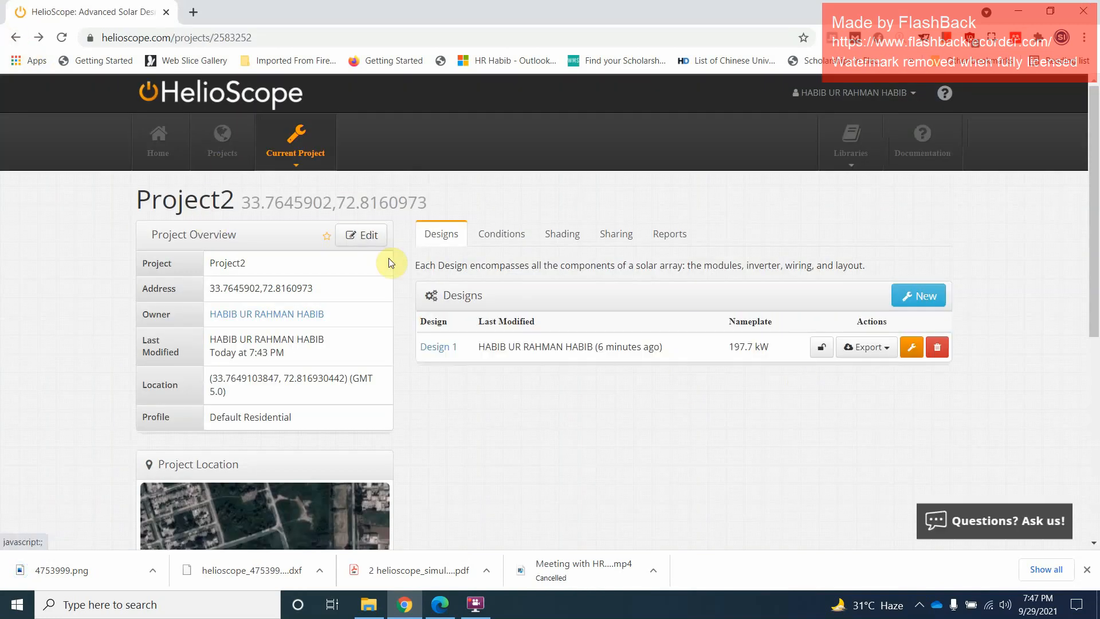
Open Design 1 of Project2 in the designer and draw a second field segment about 6.1 m by 6.7 m over the array's southwest corner
left_click(909, 349)
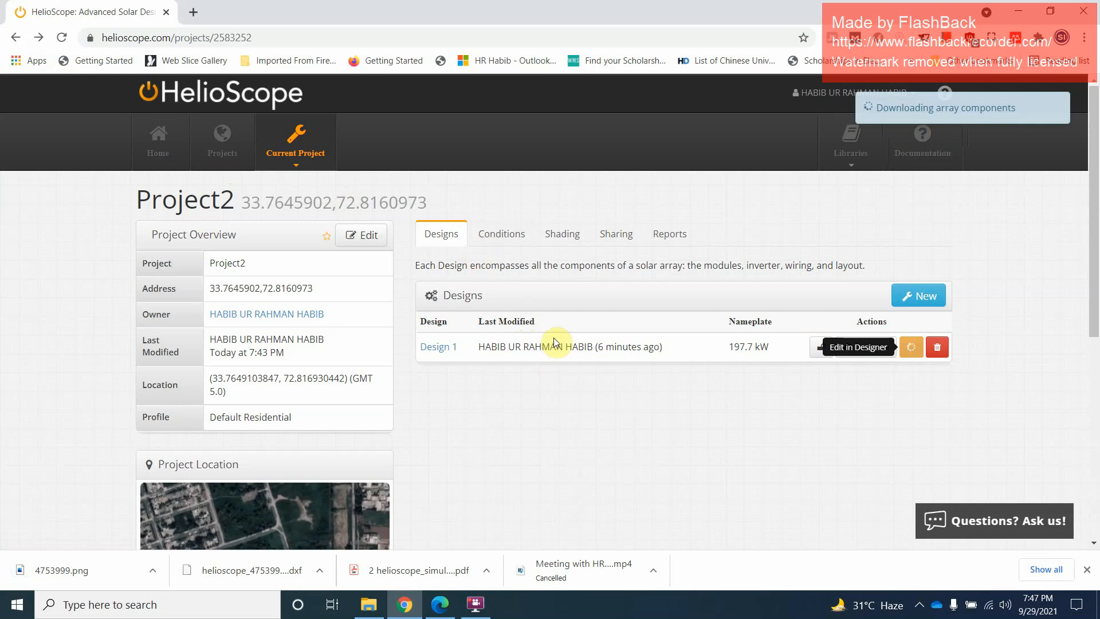
scroll(435, 373, "down", 5)
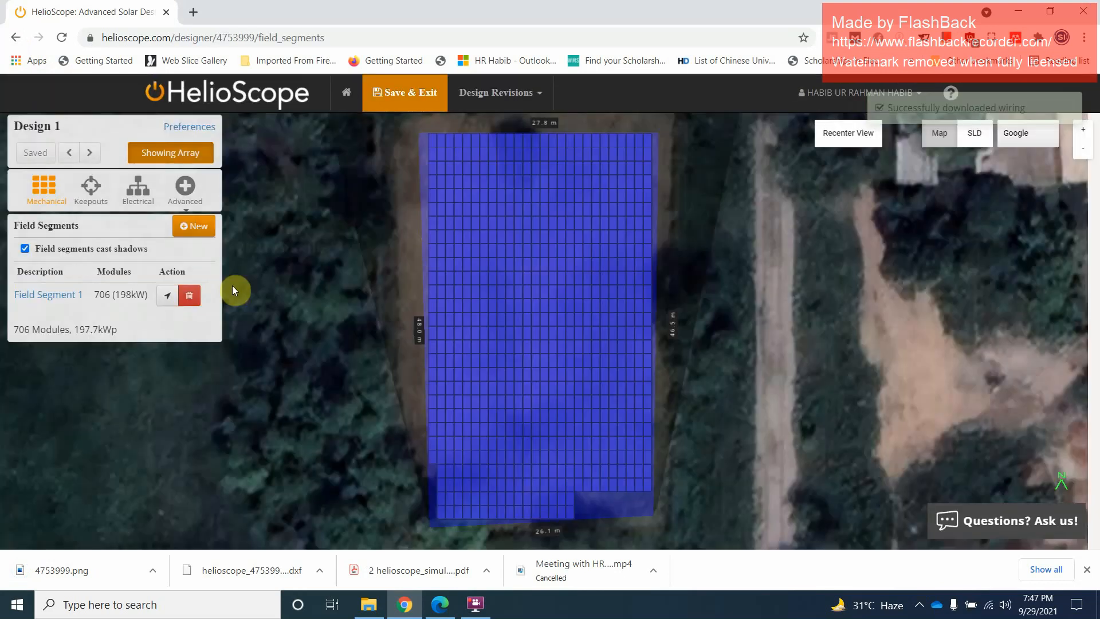
left_click(185, 232)
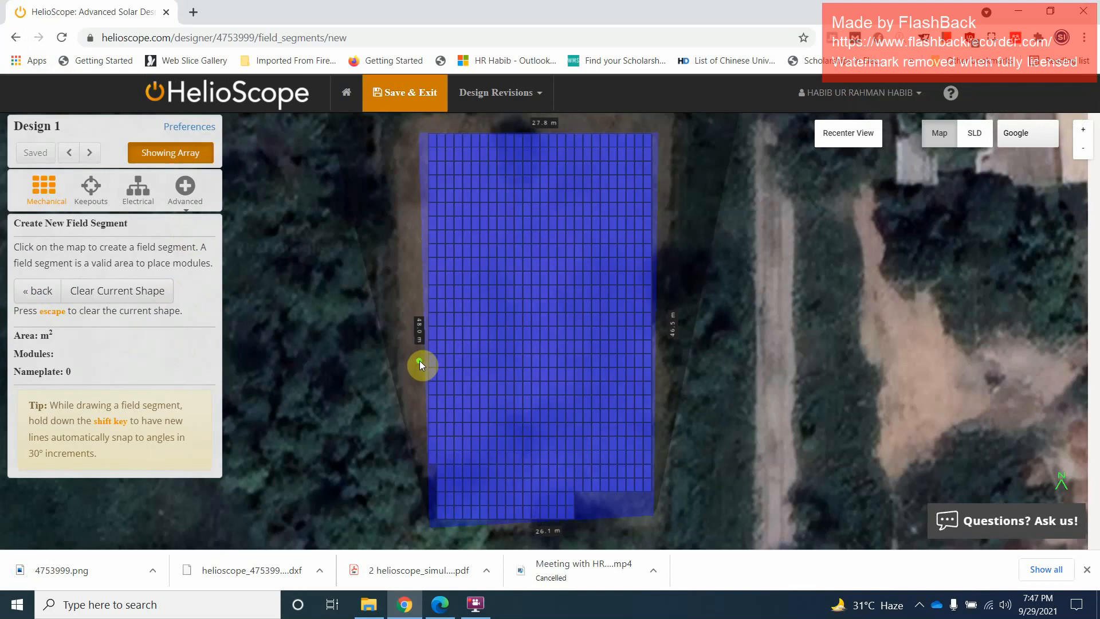
left_click_drag(415, 395, 408, 364)
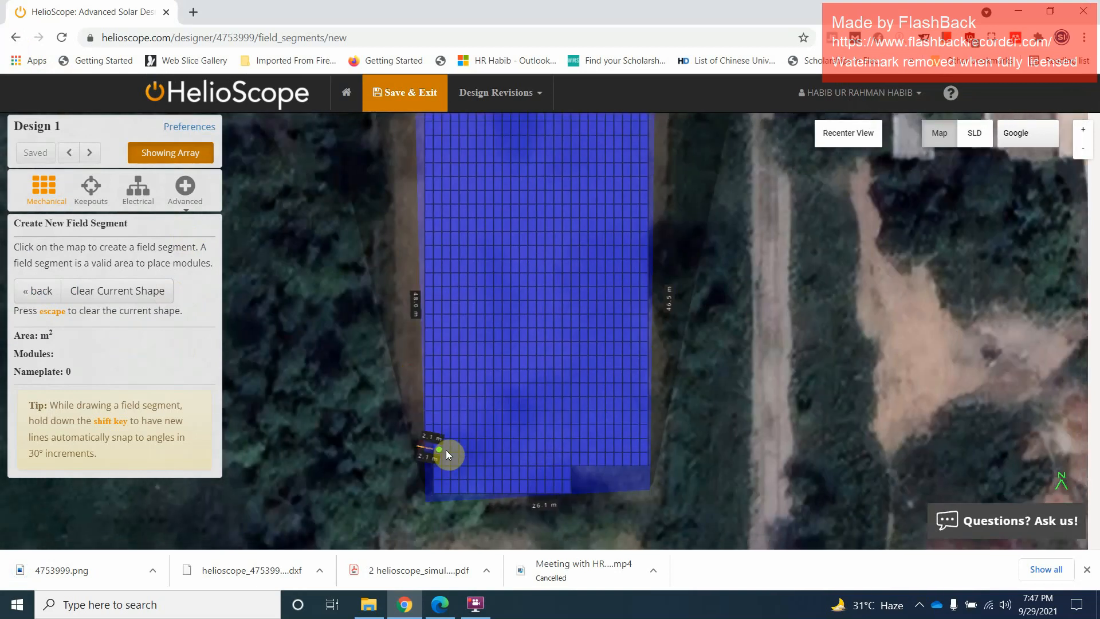
left_click(469, 496)
left_click(428, 499)
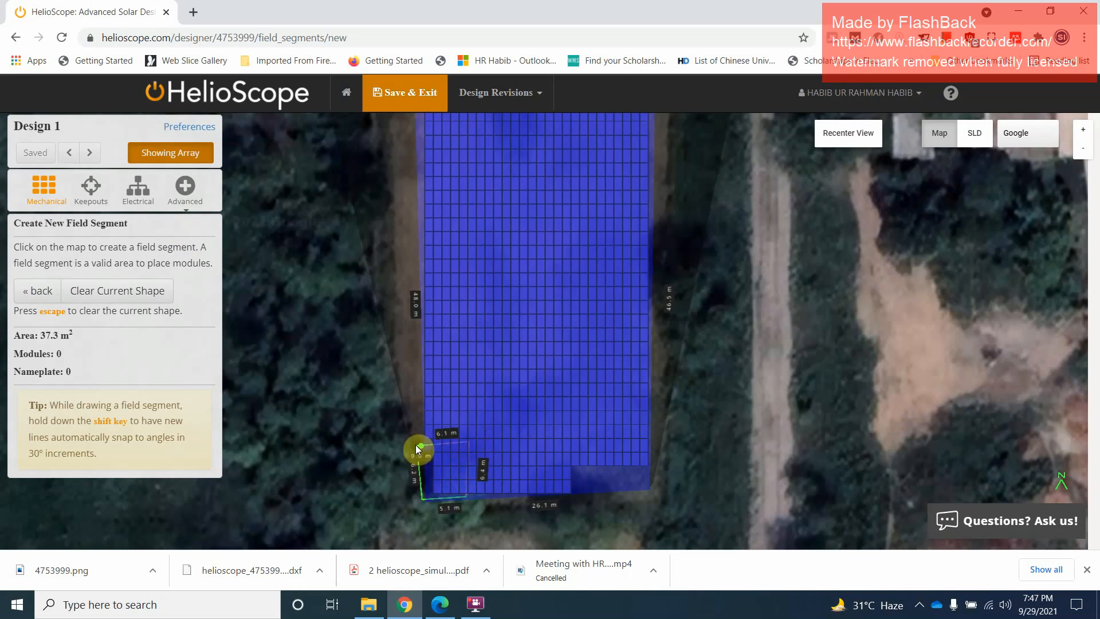
left_click(419, 446)
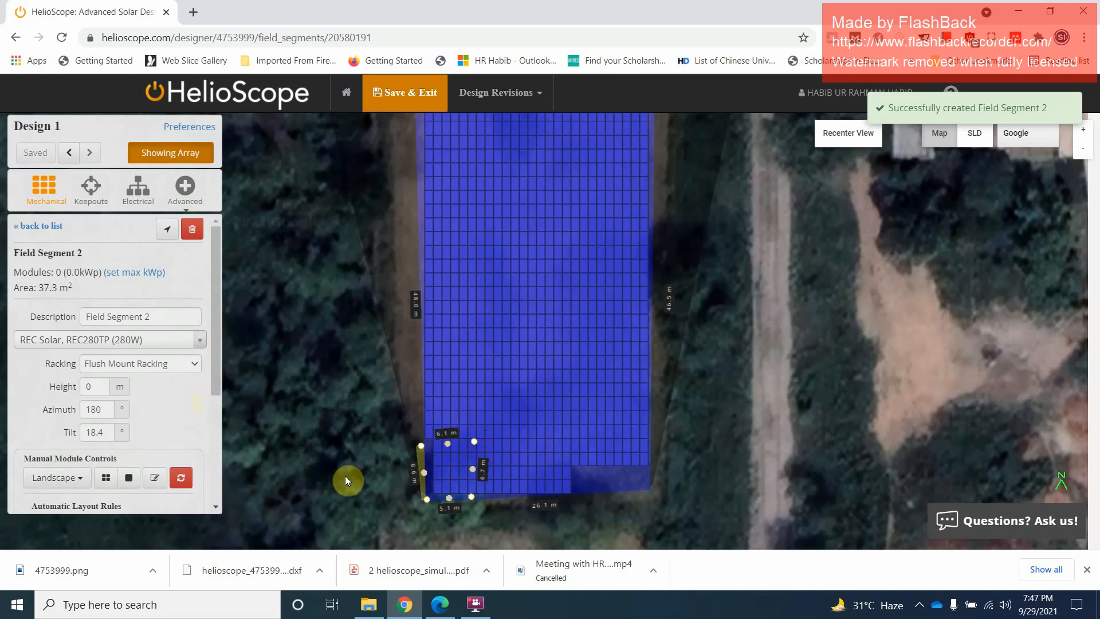
Review the module, racking and automatic layout settings of Field Segment 1
left_click(452, 493)
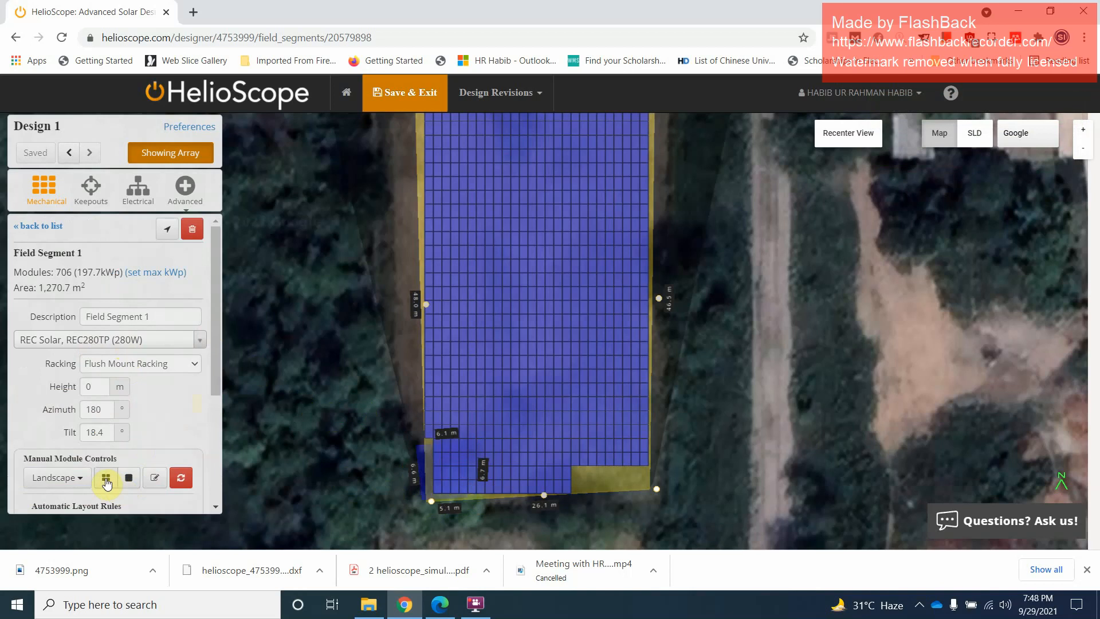
scroll(146, 408, "down", 3)
scroll(151, 416, "up", 3)
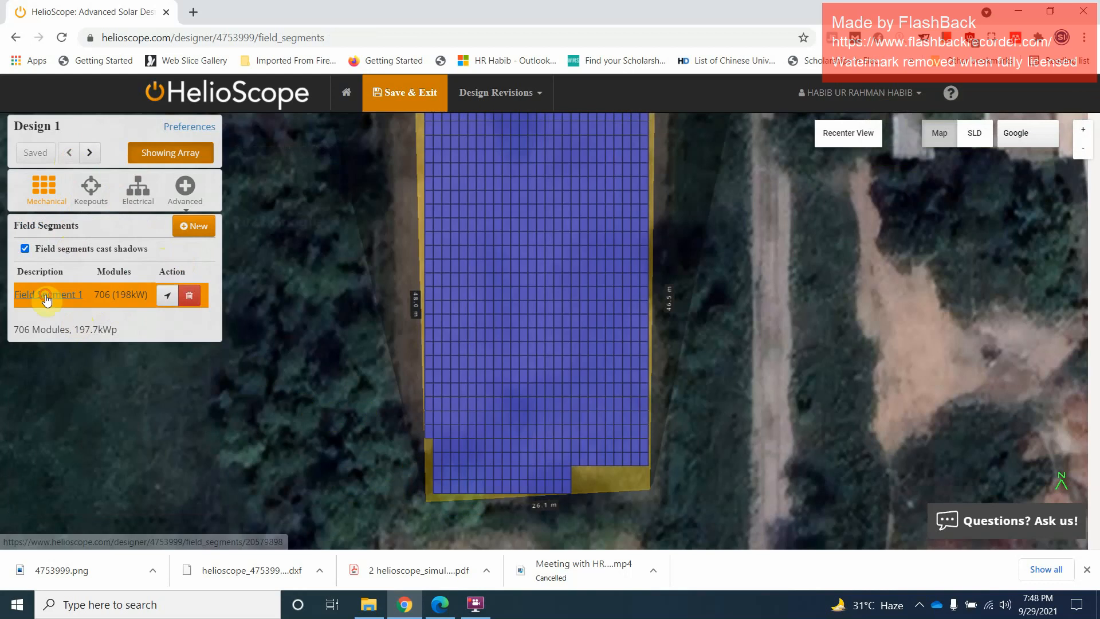
left_click(47, 294)
scroll(152, 378, "down", 5)
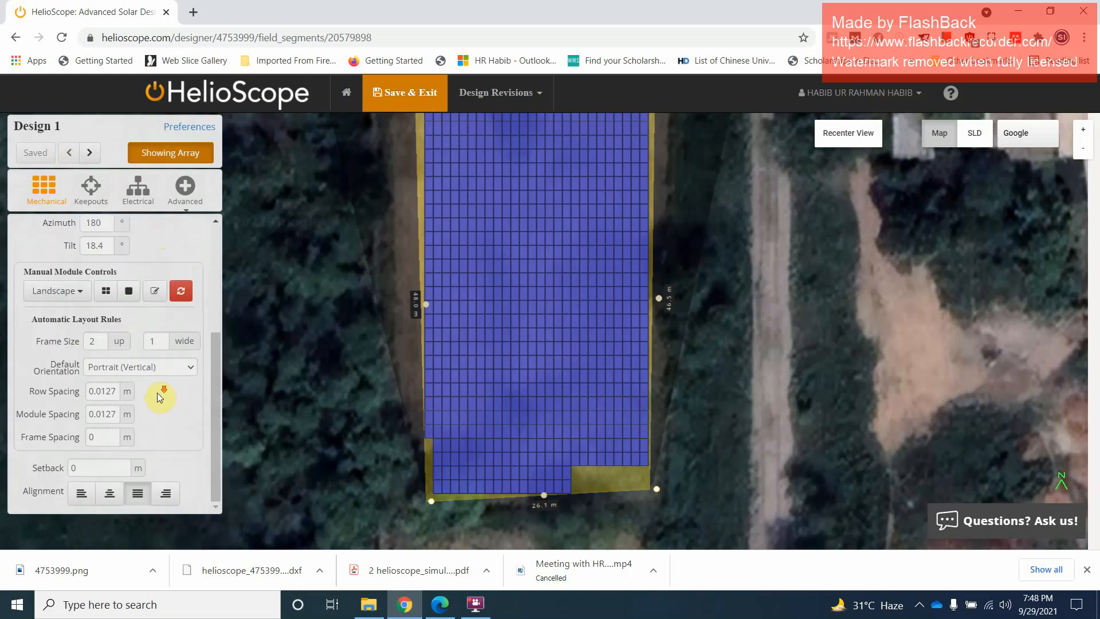
scroll(158, 392, "up", 5)
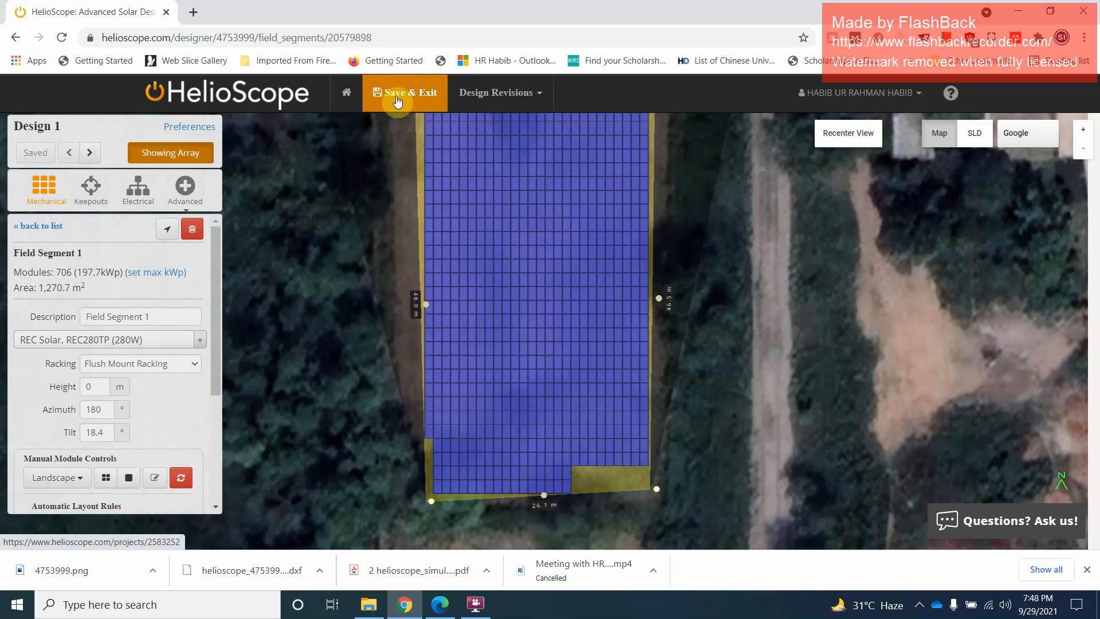
Save and exit Design 1 of Project2, and open Design 1 of the project First in the designer
left_click(537, 93)
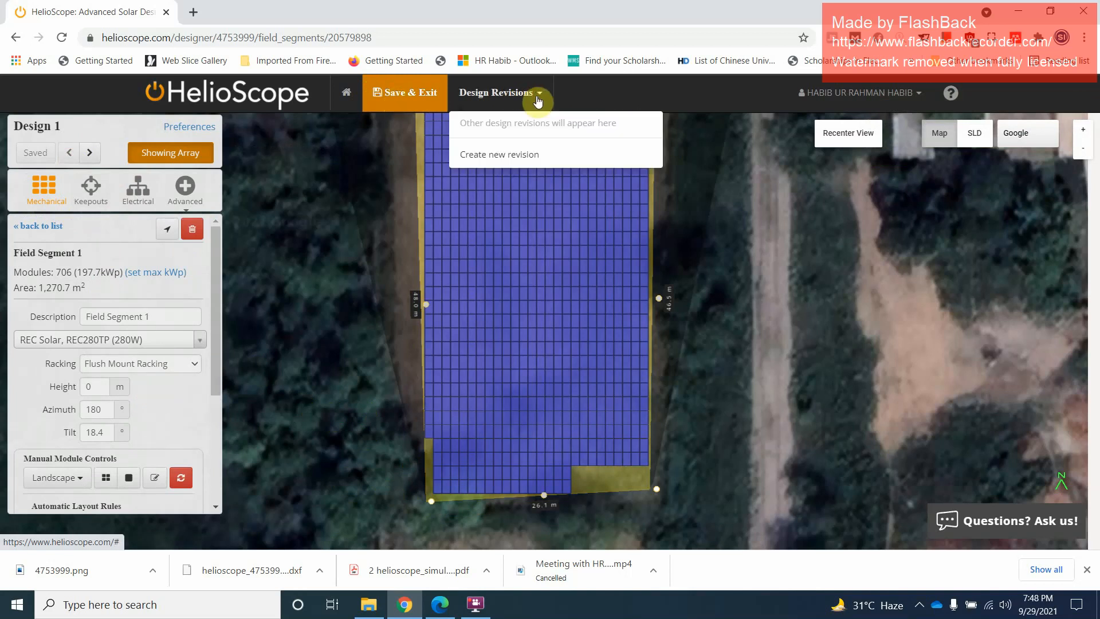
left_click(404, 105)
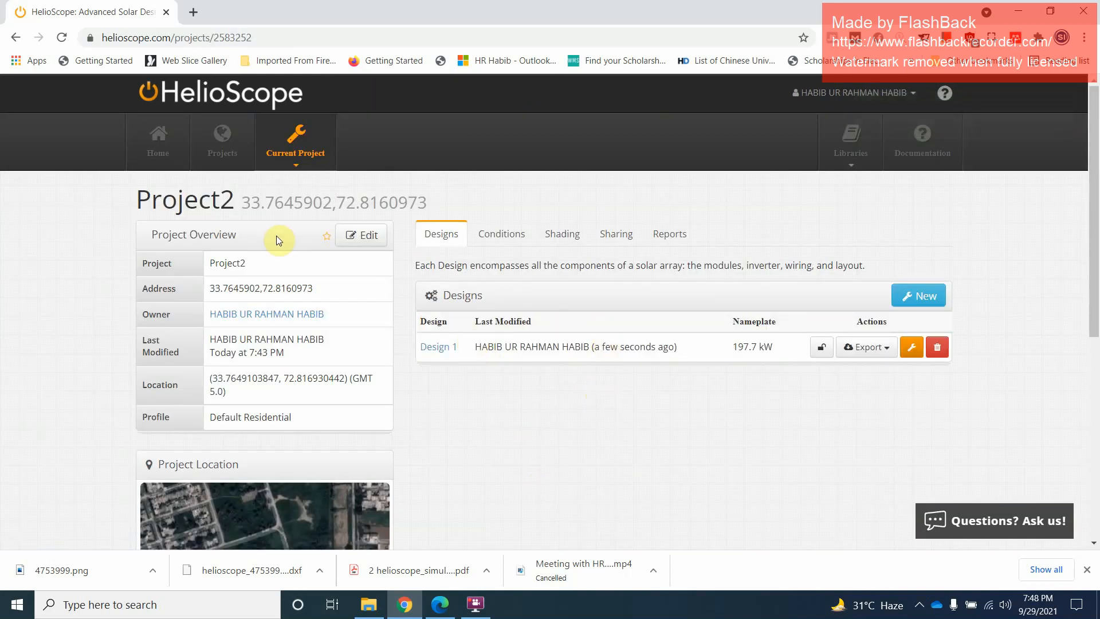
left_click(228, 152)
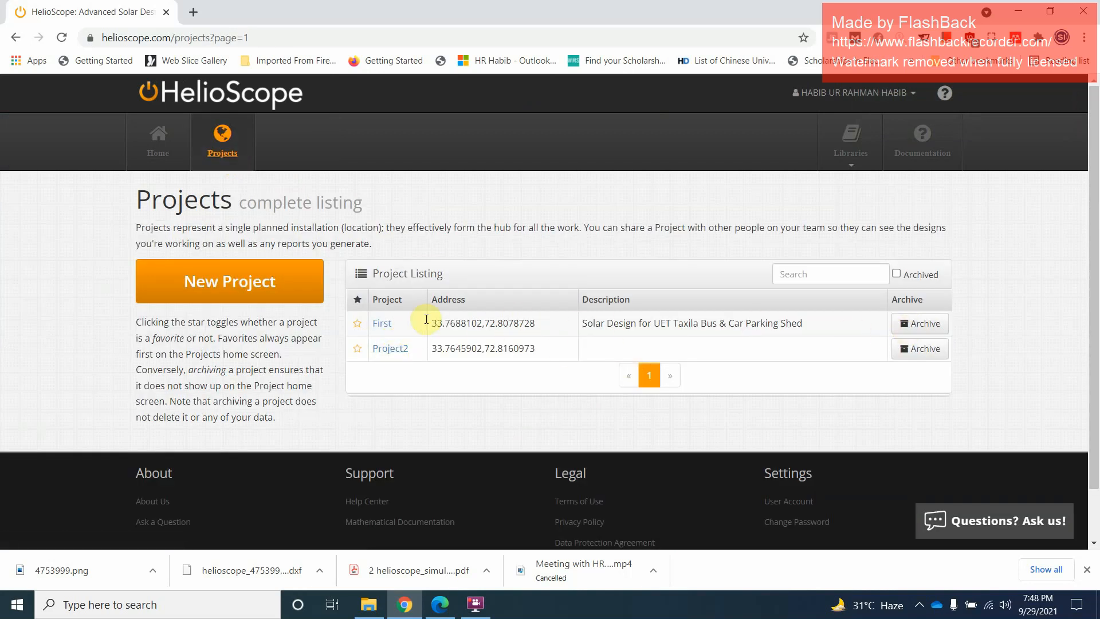
left_click(383, 328)
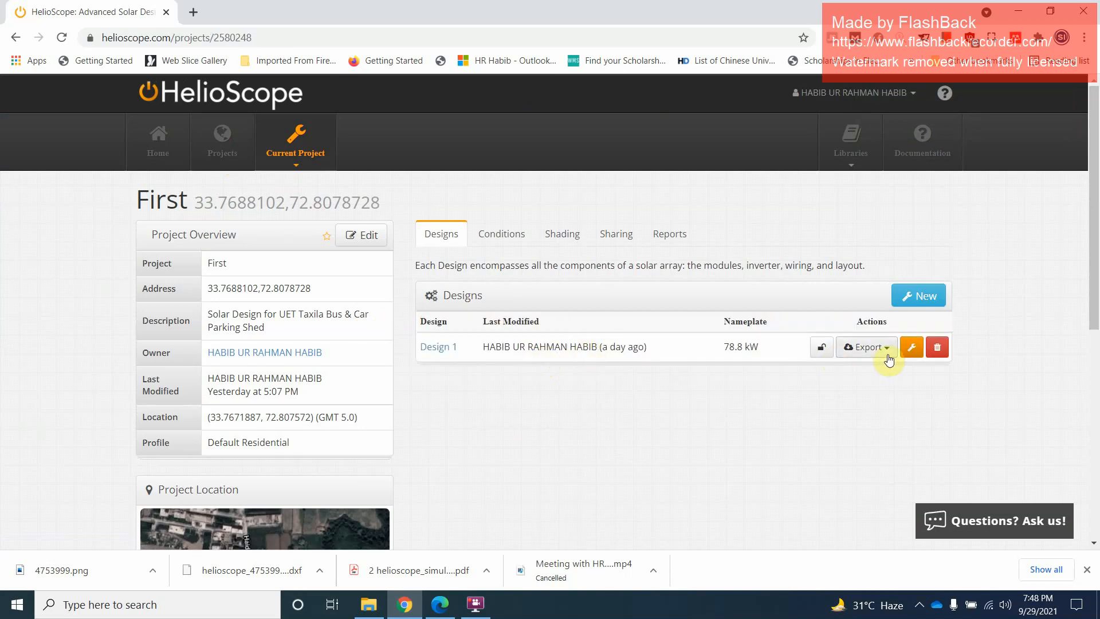
left_click(909, 352)
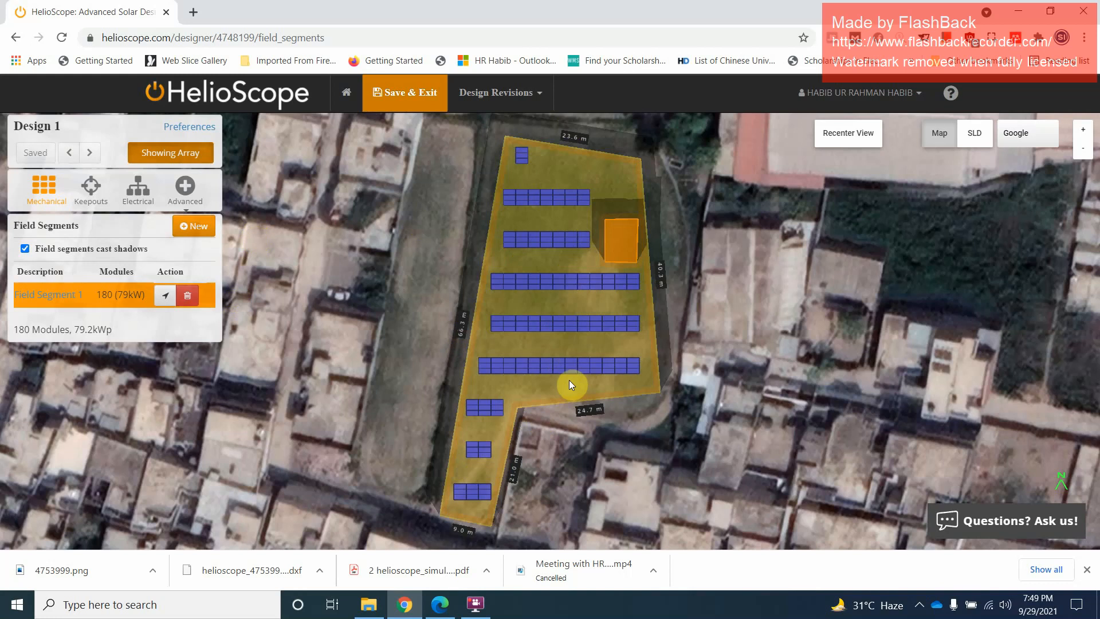
Save the single-line diagram of Design 1 as PNG image download in the Helioscope folder and check the saved image
left_click(985, 141)
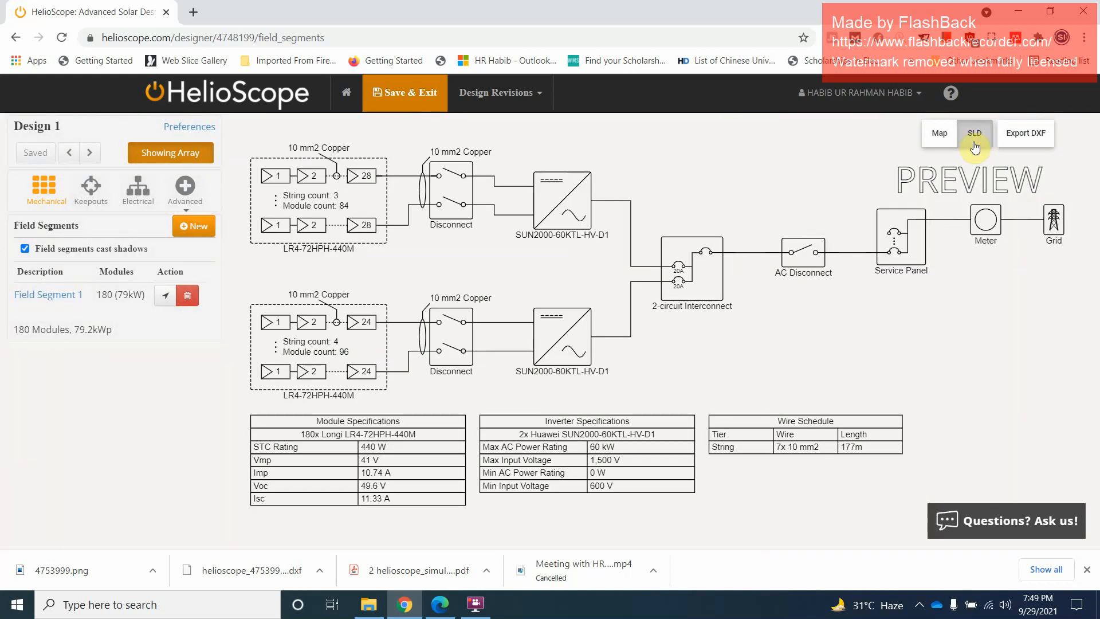
left_click(934, 136)
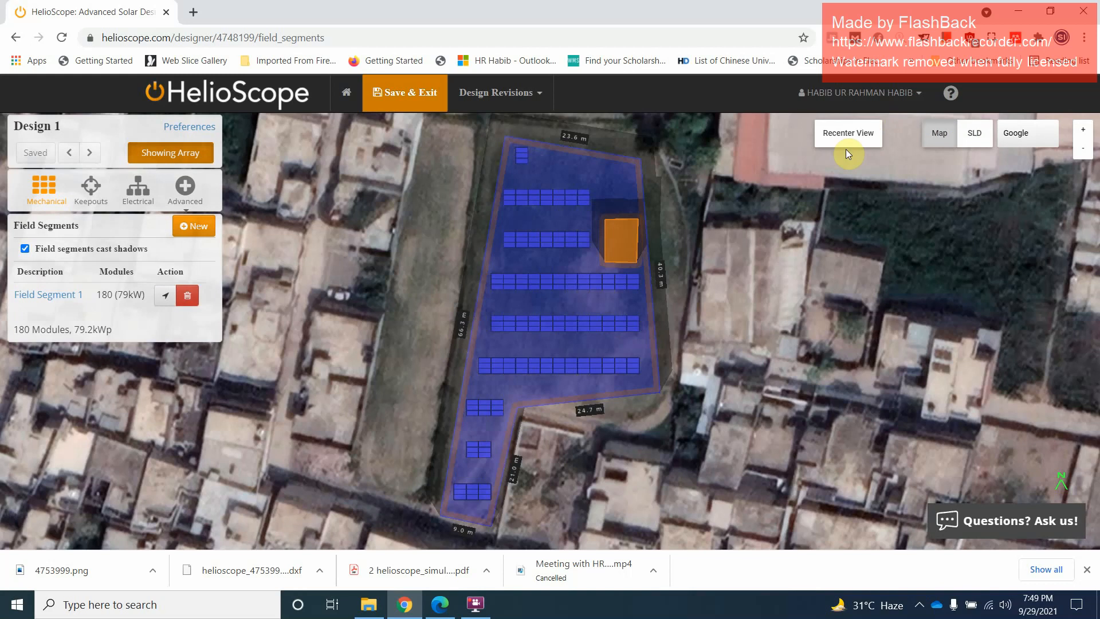
left_click(972, 137)
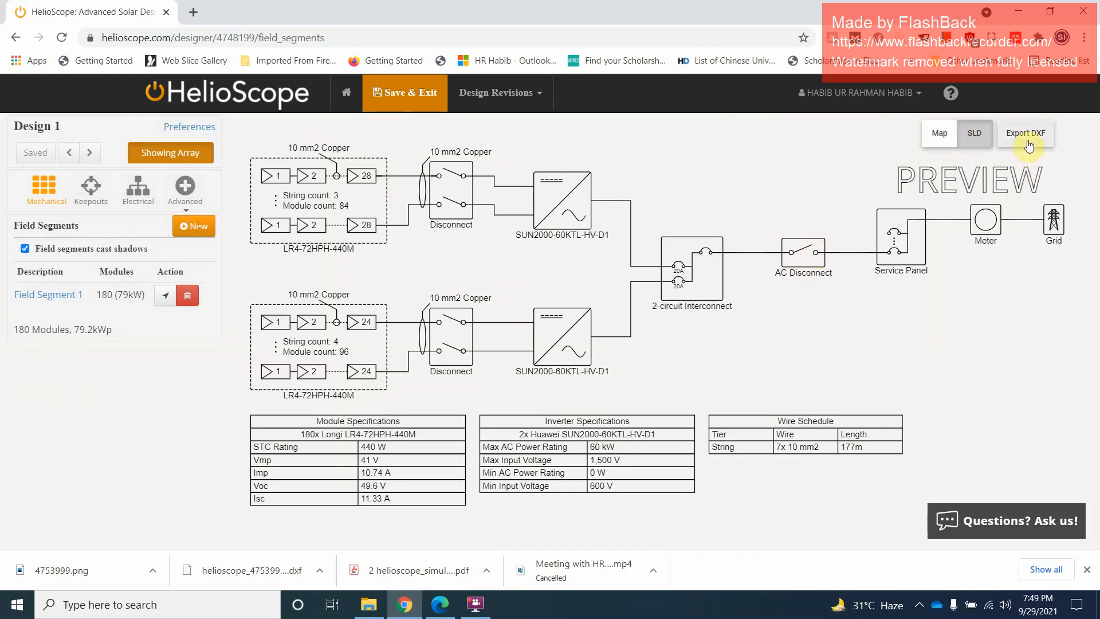
right_click(610, 274)
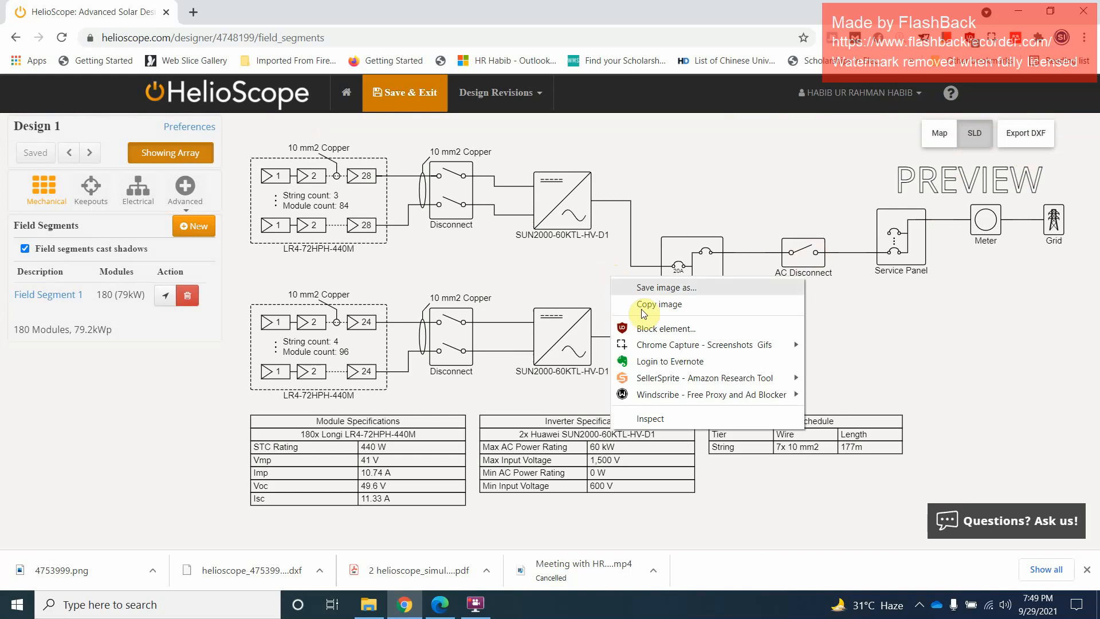
left_click(648, 288)
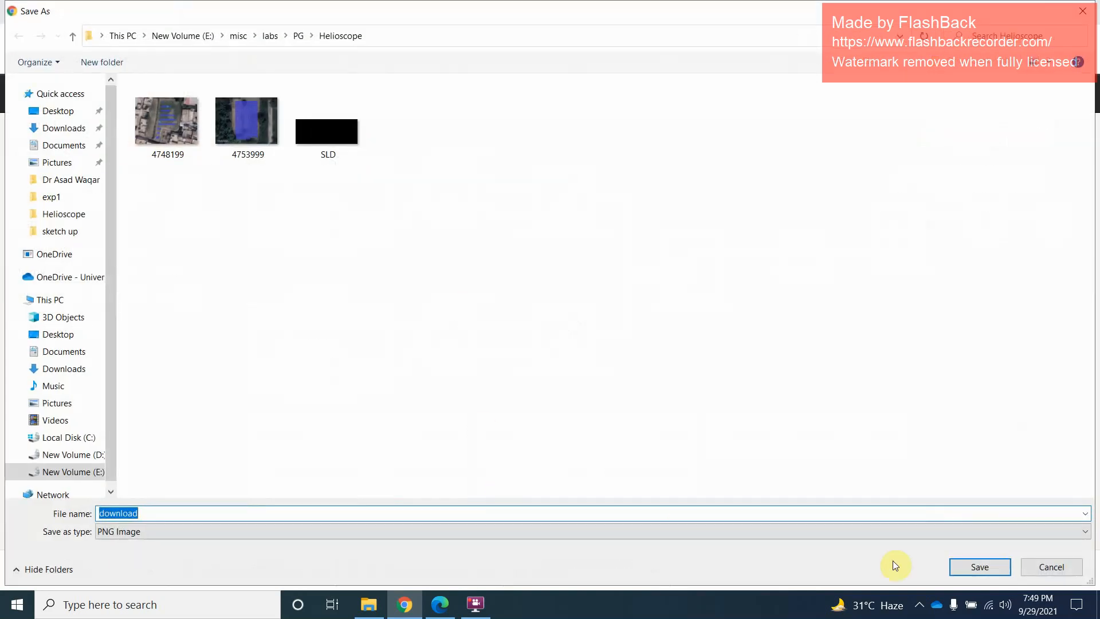
left_click(965, 569)
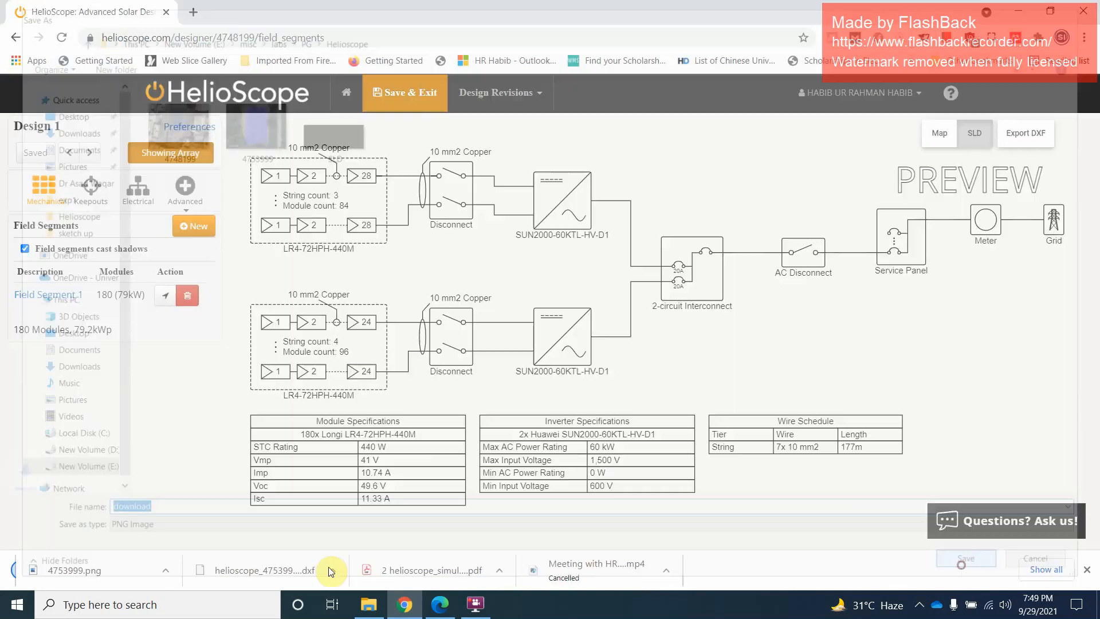
left_click(138, 576)
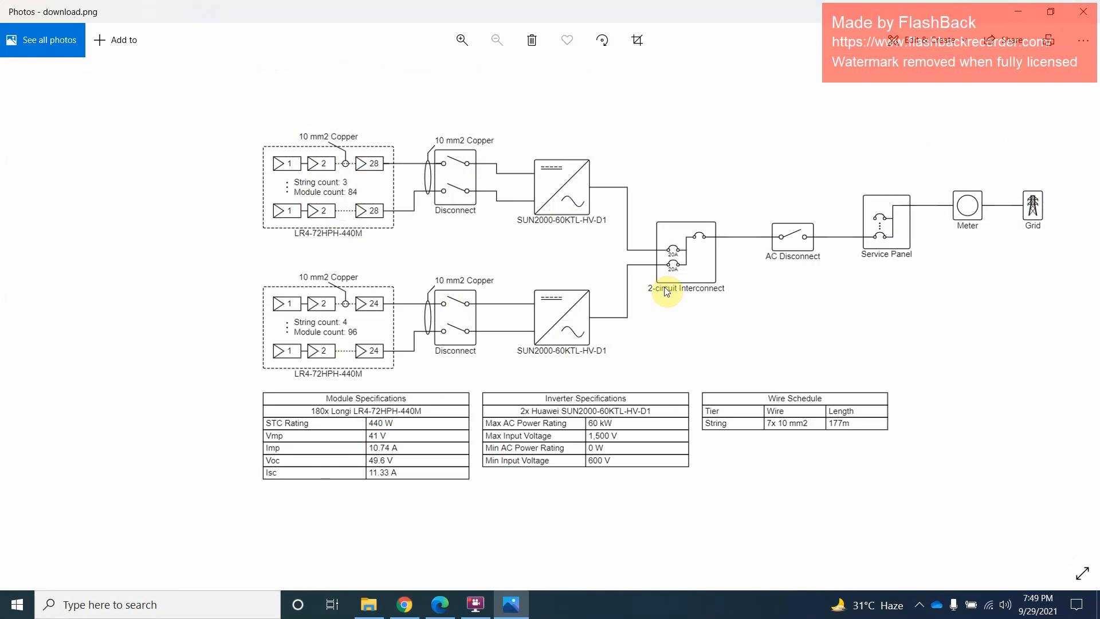
left_click(1083, 11)
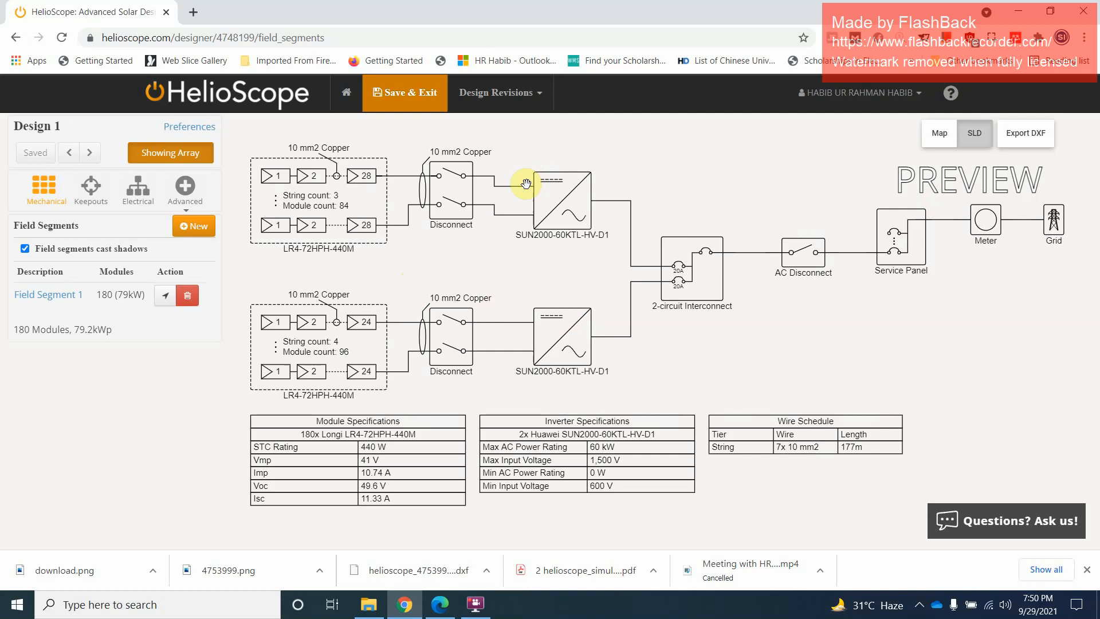
Return from the single-line diagram to the map view, and save and exit the design
left_click(543, 103)
left_click(543, 103)
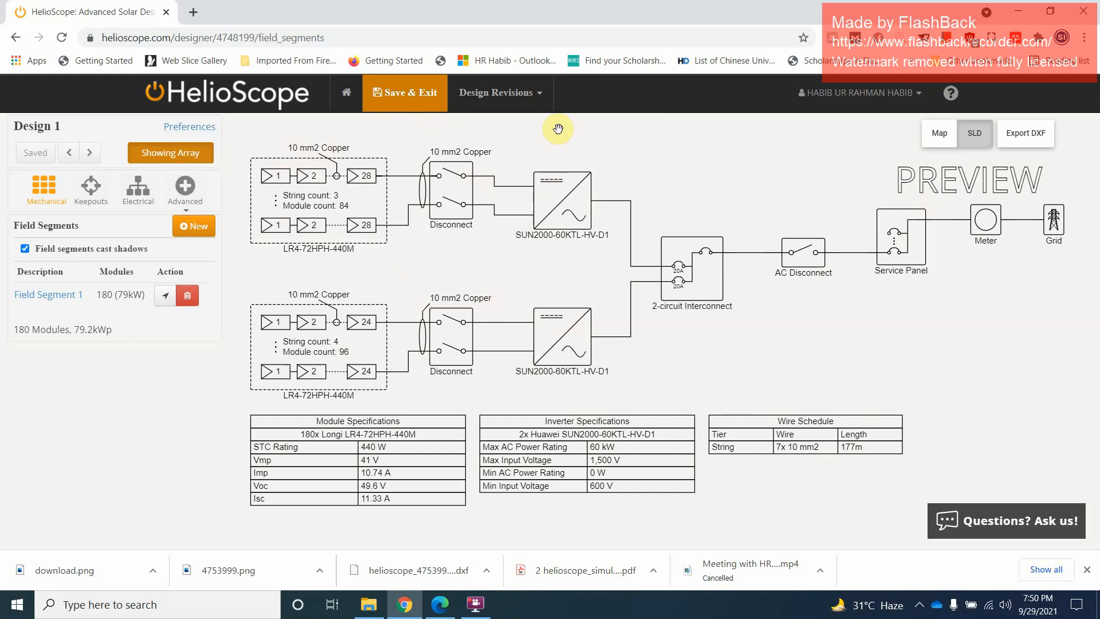
left_click(939, 137)
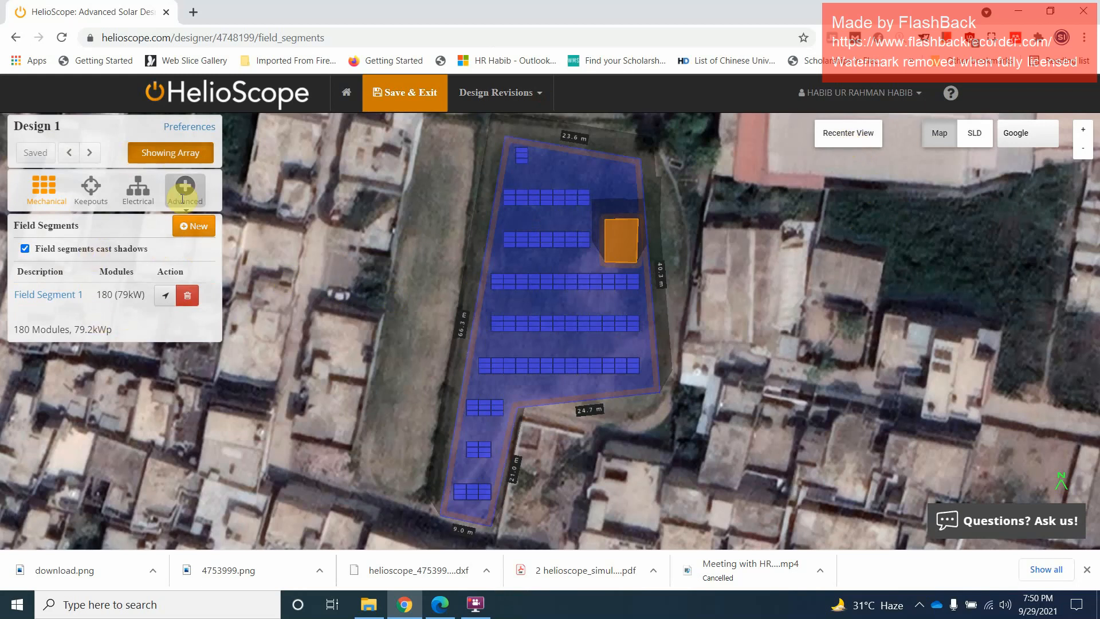
left_click(407, 93)
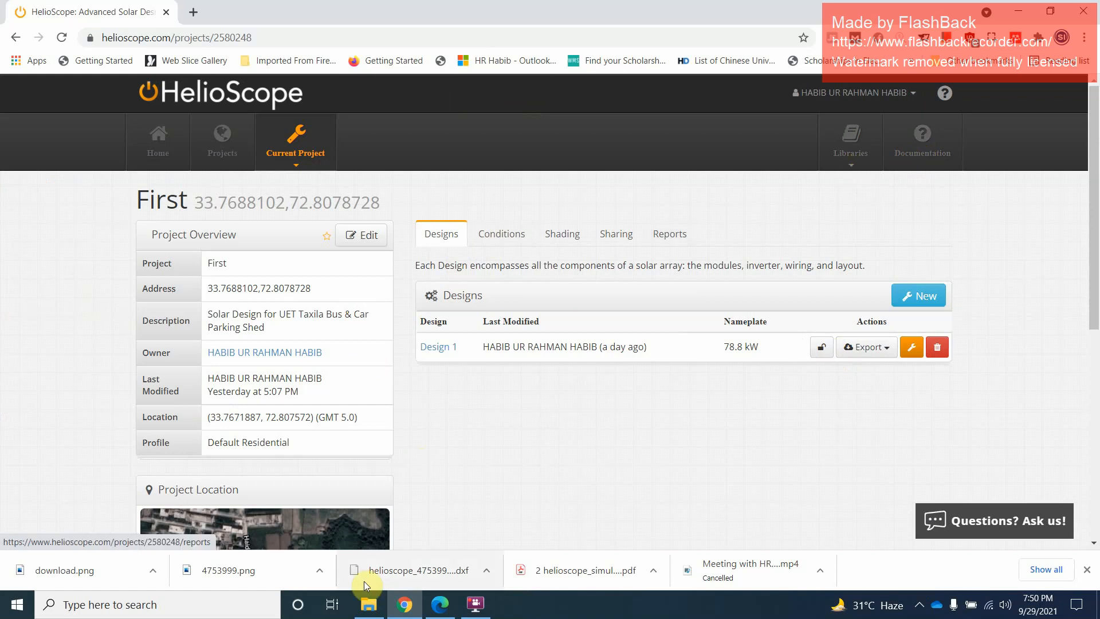
Review the system metrics and detailed layout in the PDF report helioscope_simulation_7552031_summary from the Helioscope folder, and return to the PG folder
left_click(369, 604)
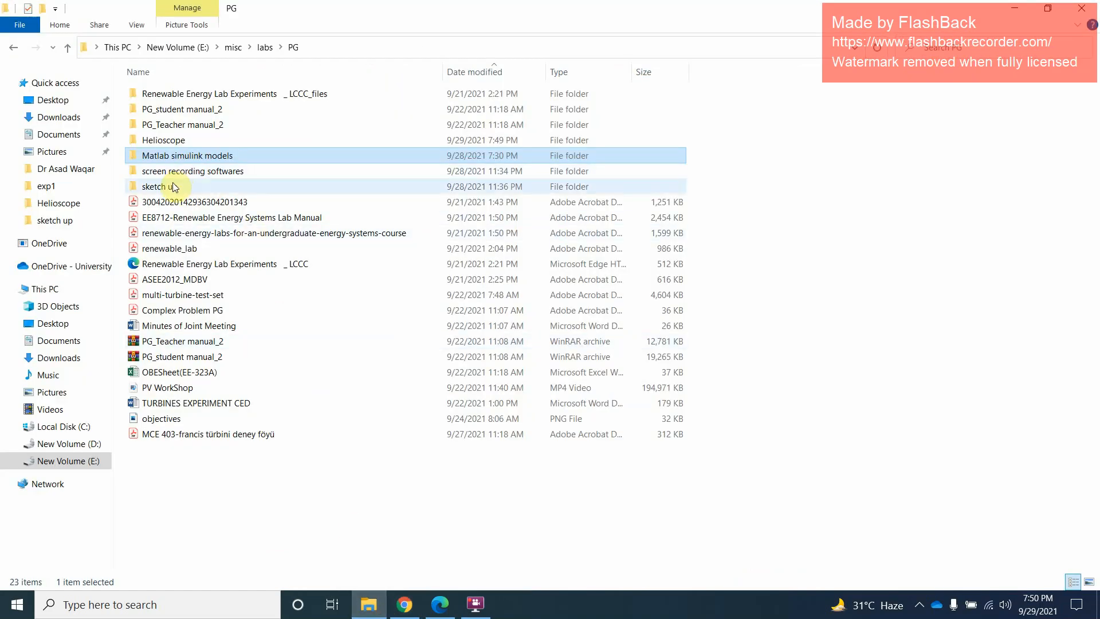
double_click(172, 139)
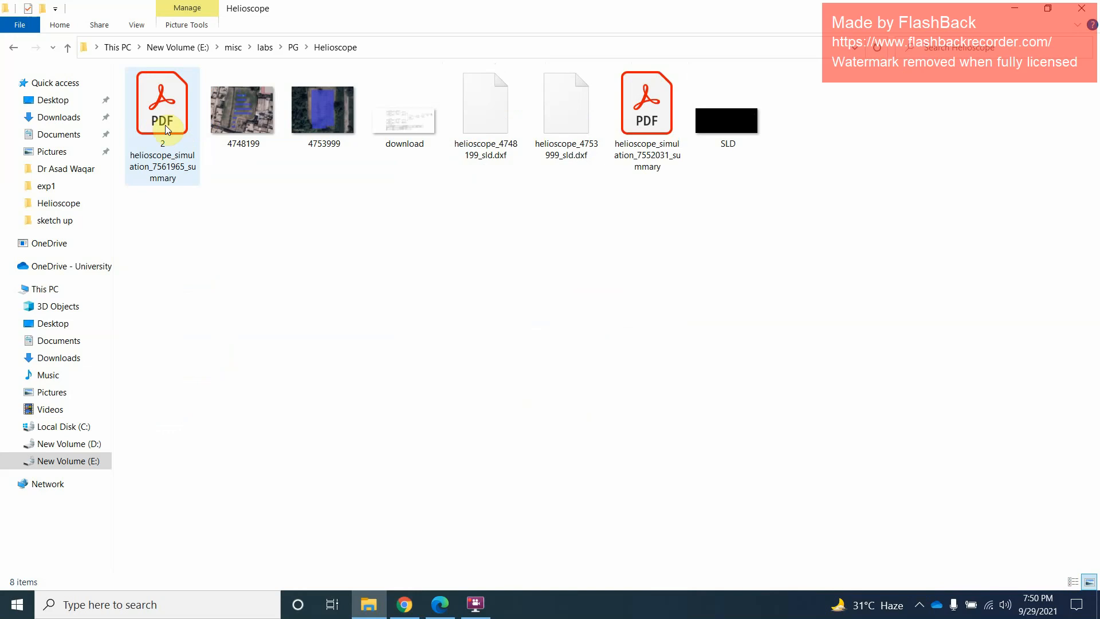
left_click(635, 120)
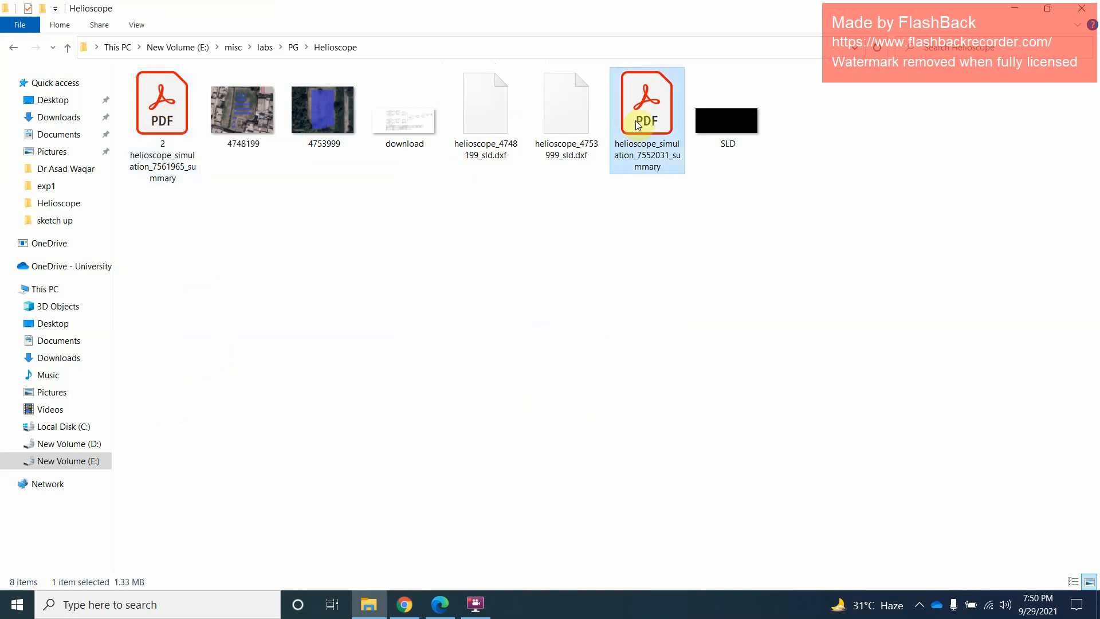
double_click(636, 122)
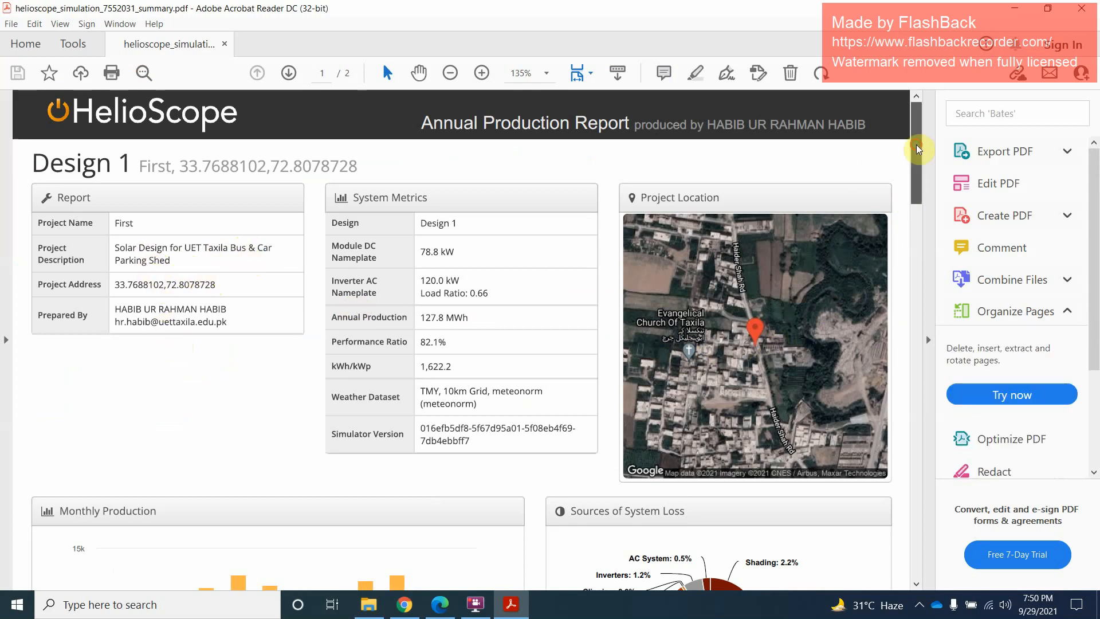
left_click_drag(917, 145, 919, 432)
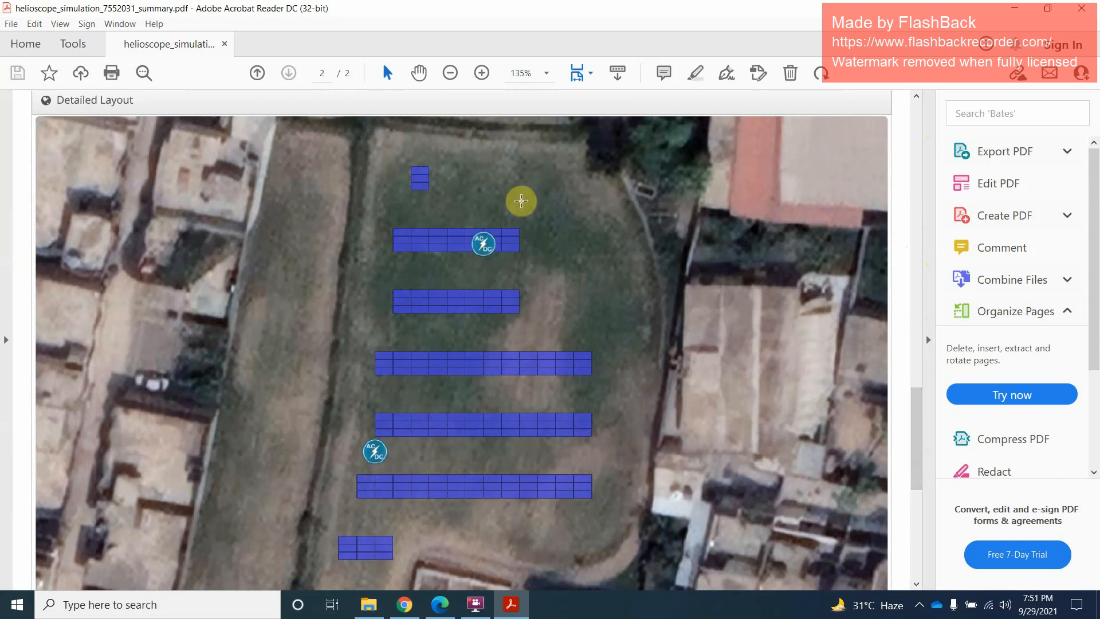
mouse_move(913, 412)
left_mouse_down()
mouse_move(914, 474)
mouse_move(916, 419)
left_mouse_up()
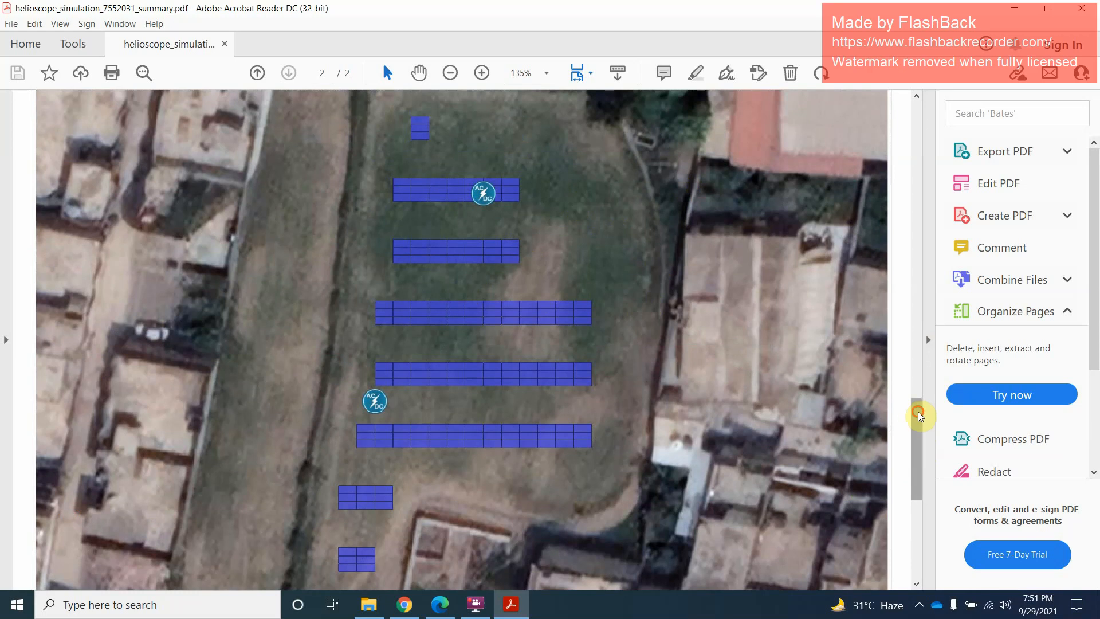
left_click_drag(914, 412, 917, 121)
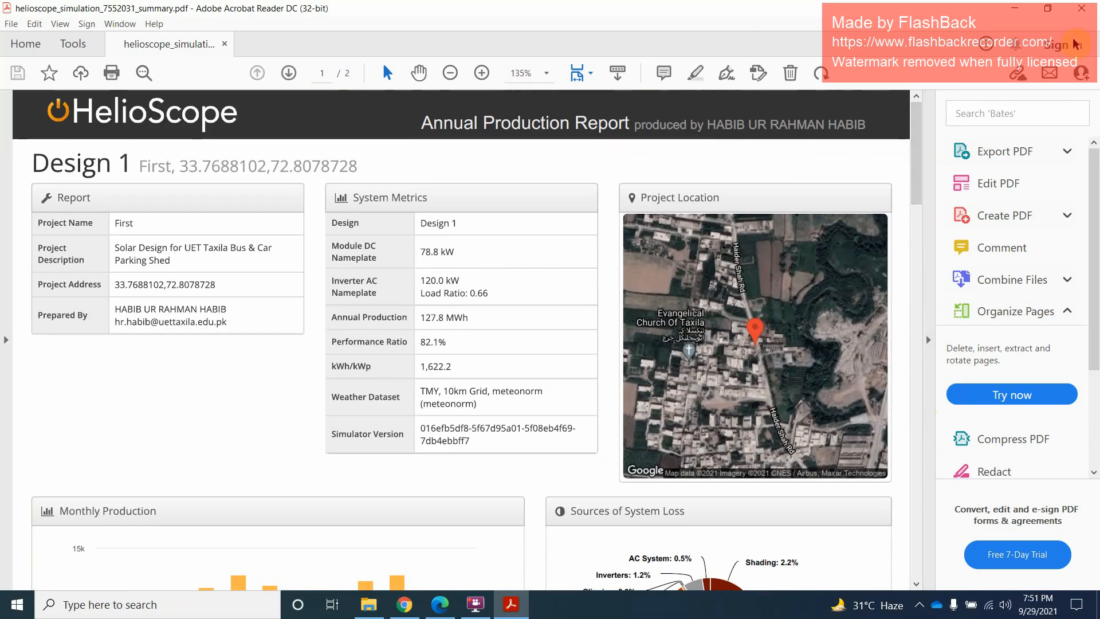
left_click(1082, 8)
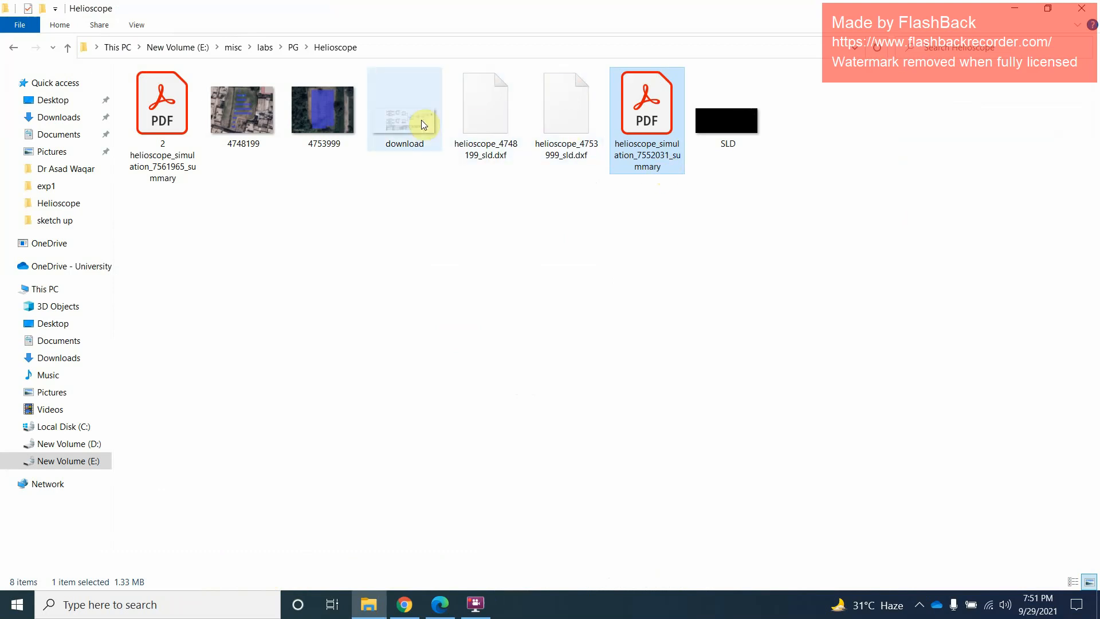
left_click(69, 49)
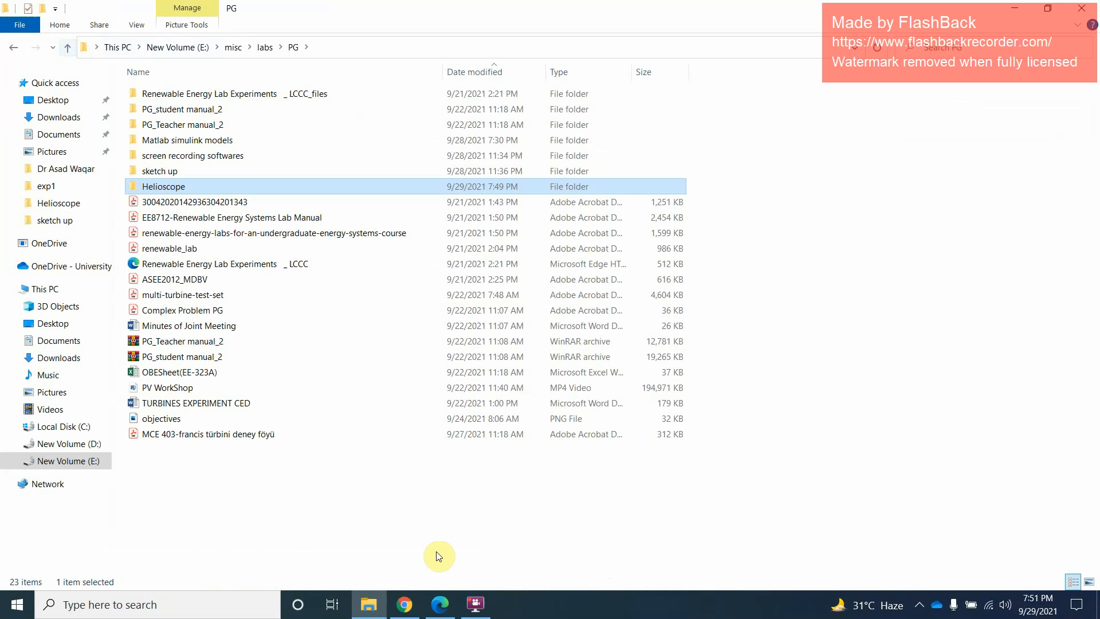
Switch to the HelioScope project page in Chrome and look over the overview and designs of the project First
left_click(476, 604)
left_click(441, 608)
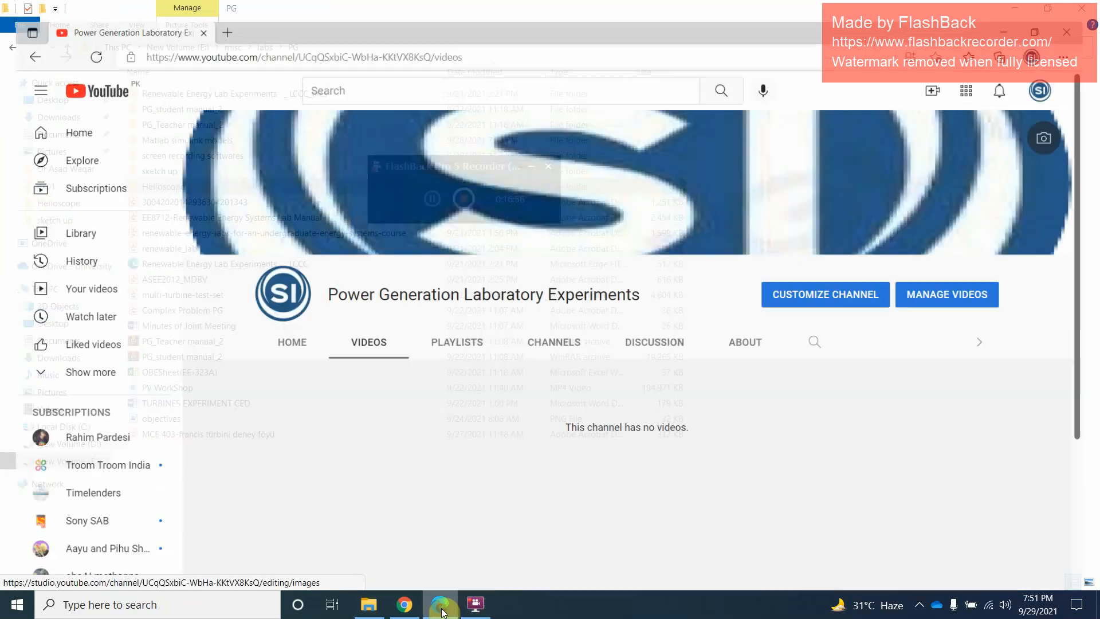
left_click(405, 604)
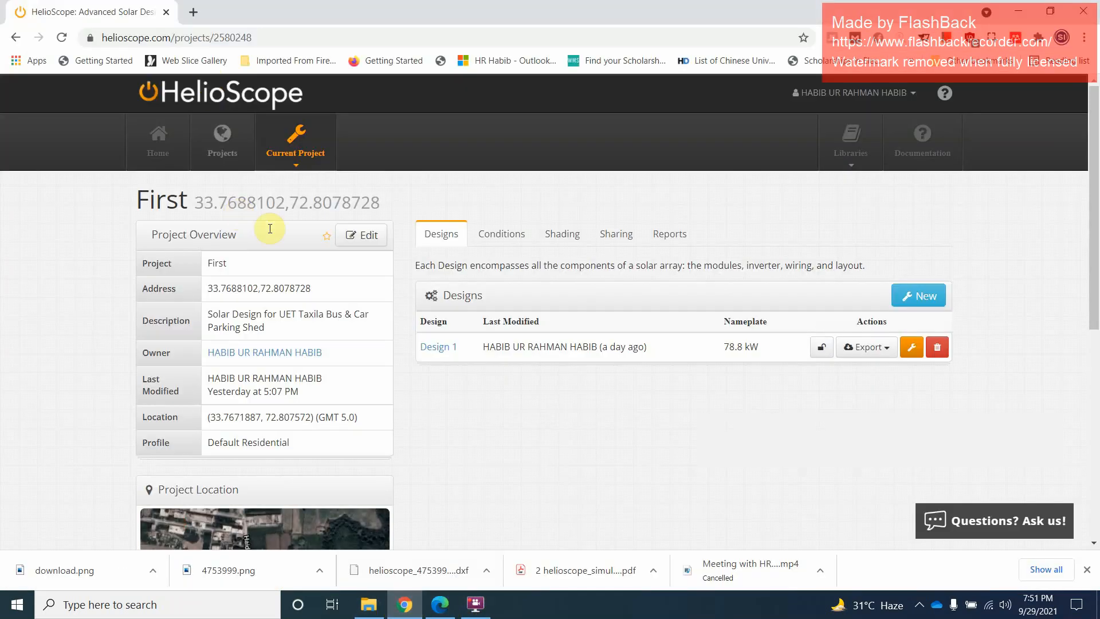
scroll(490, 362, "down", 3)
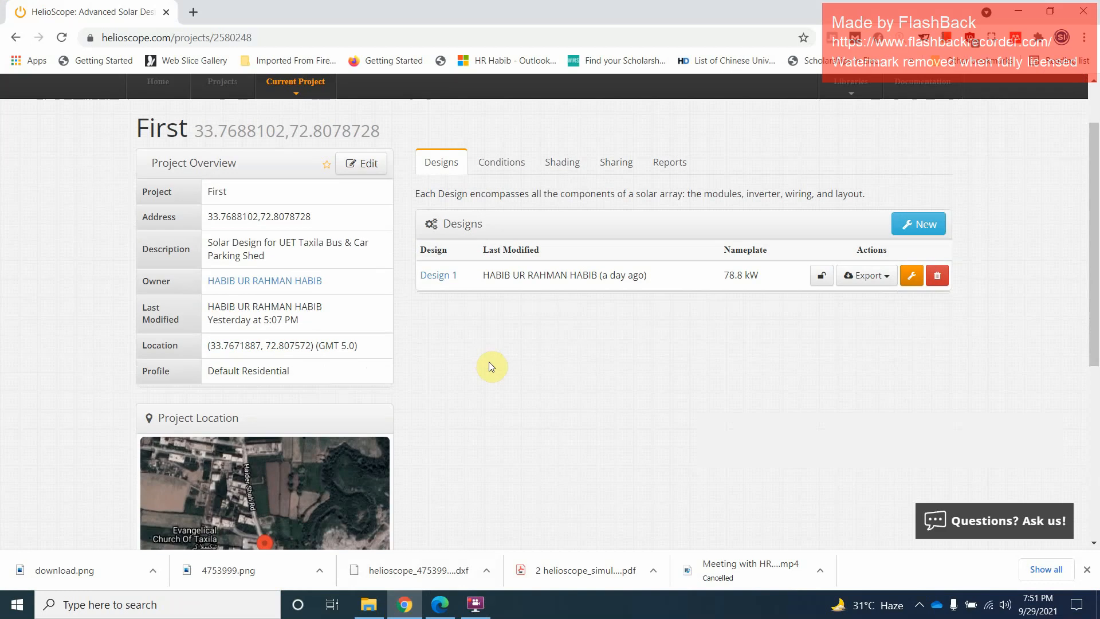
scroll(493, 363, "up", 3)
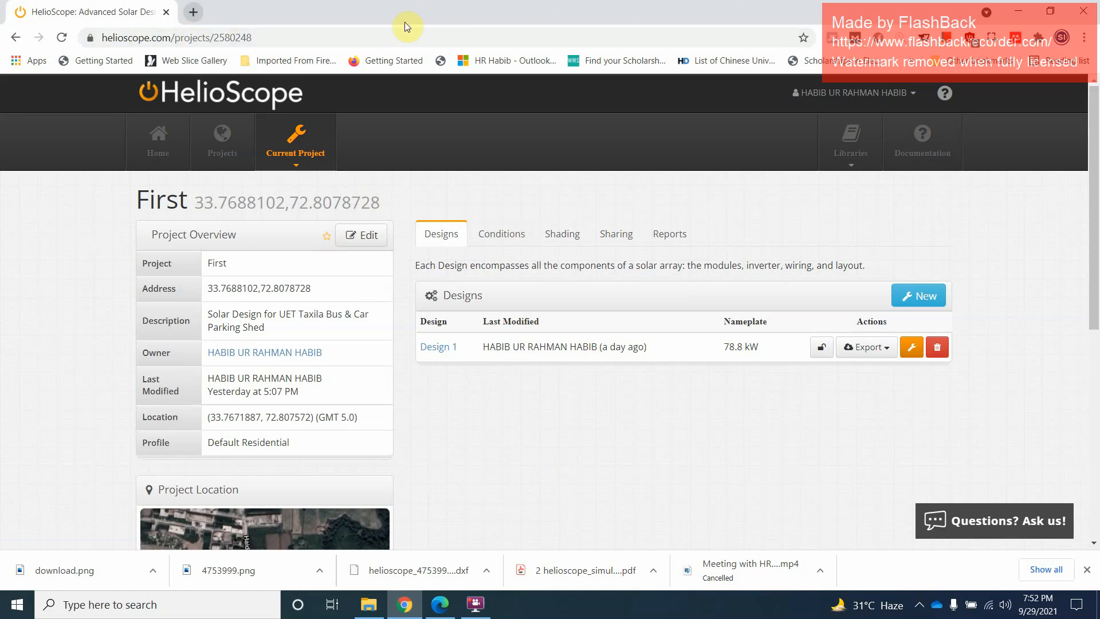
mouse_move(477, 609)
left_click(484, 613)
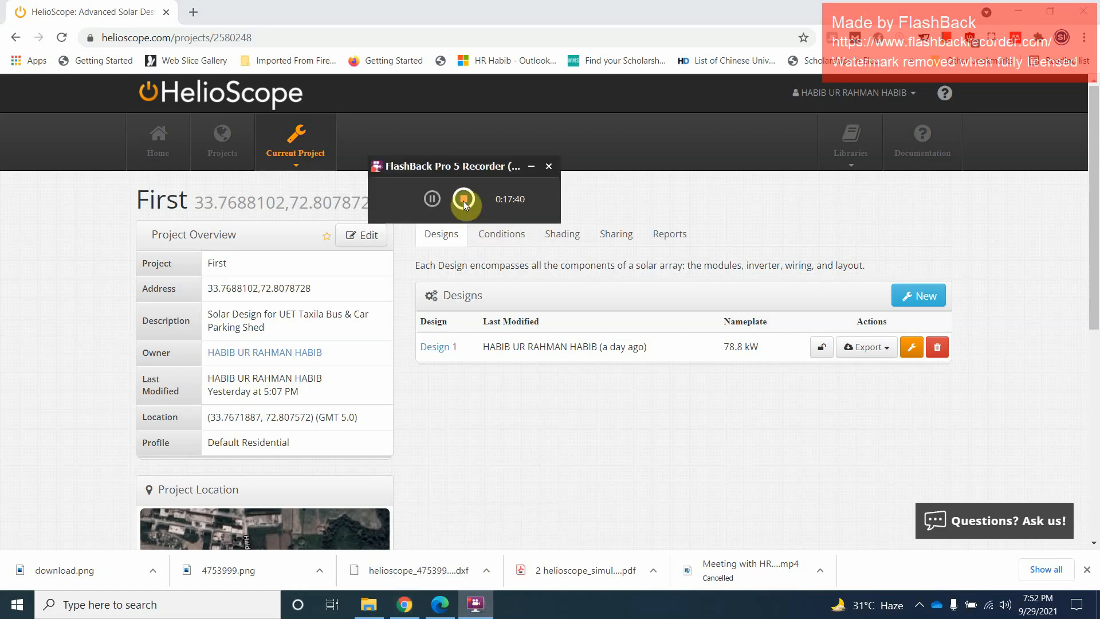